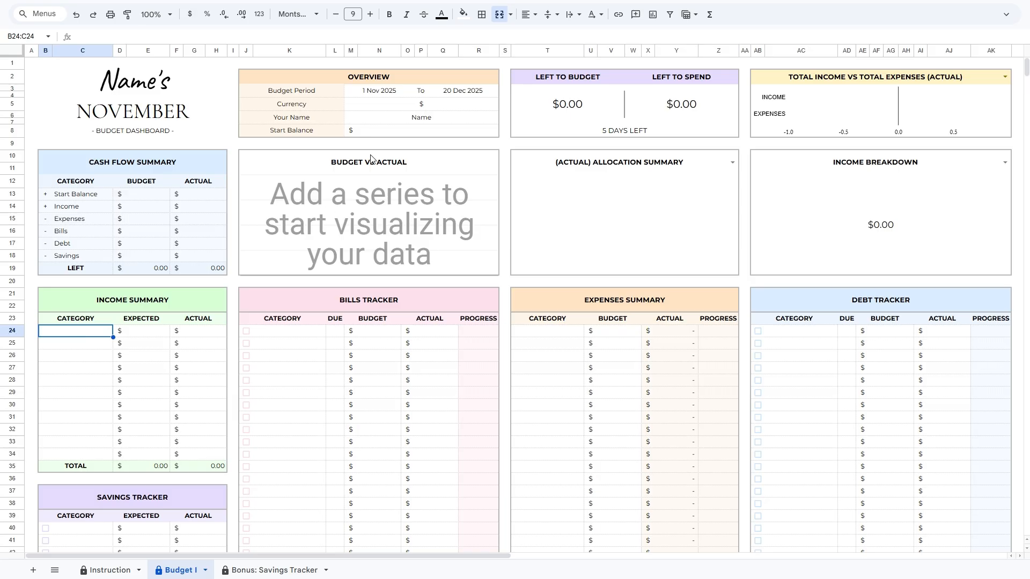
Step: Duplicate the Budget I sheet and rename the copy December 2025
click(206, 570)
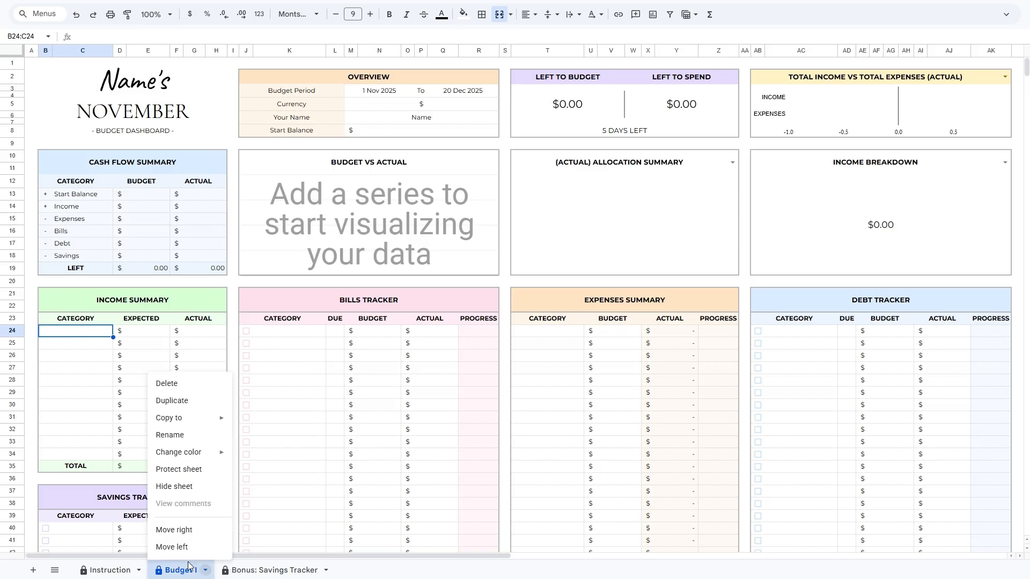
click(185, 406)
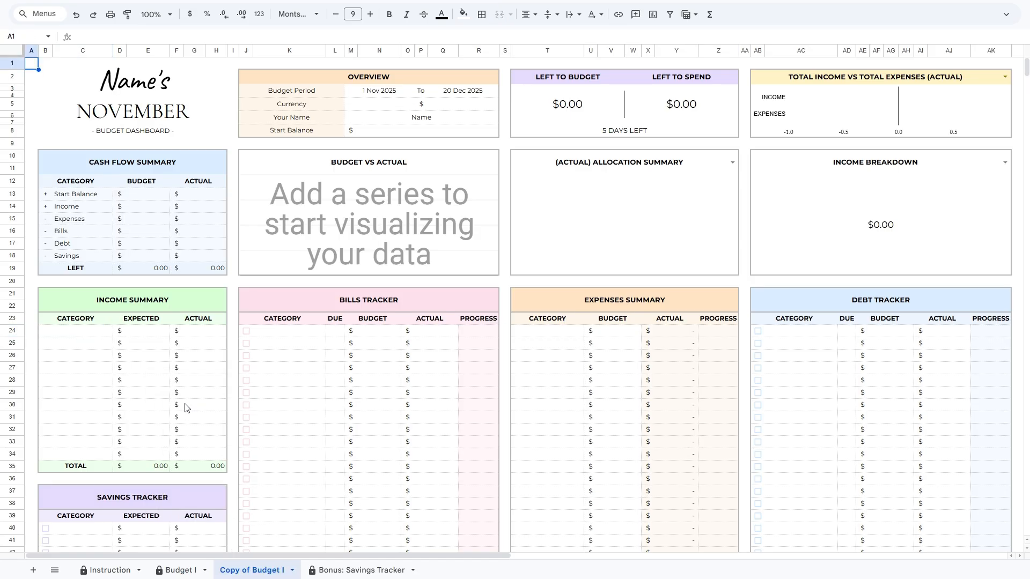
double_click(253, 573)
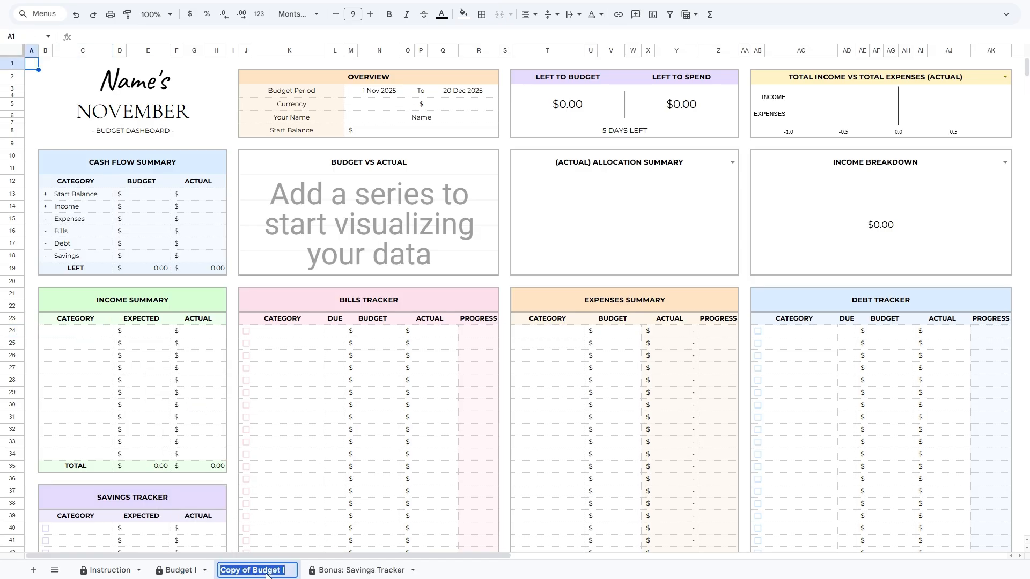
click(271, 543)
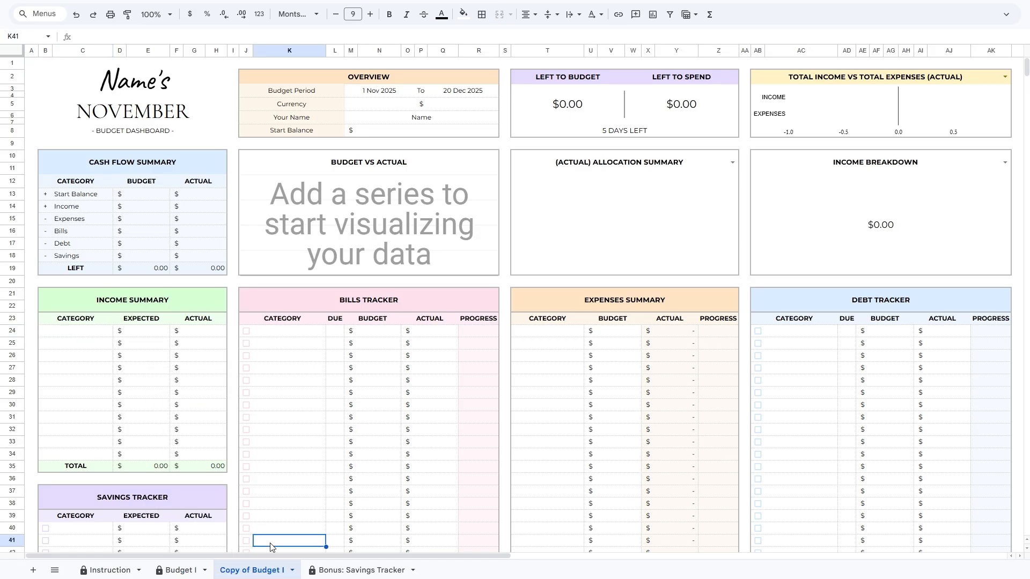
click(293, 571)
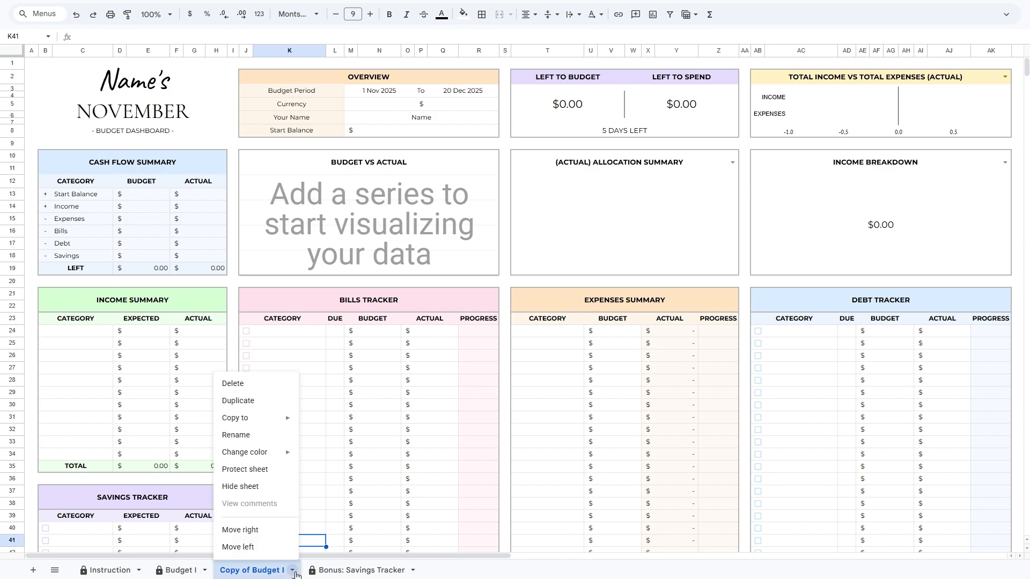
click(269, 436)
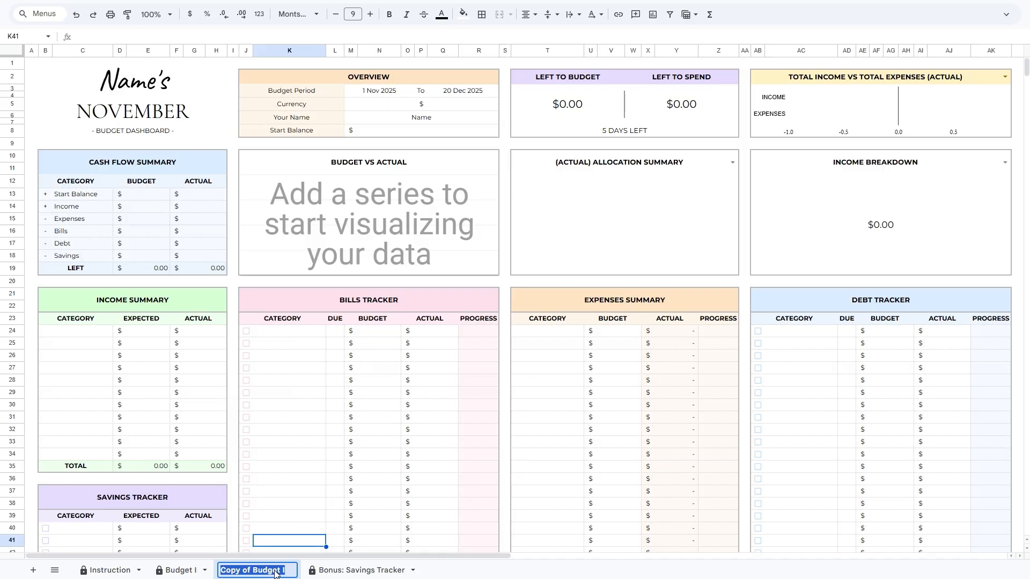
text(D)
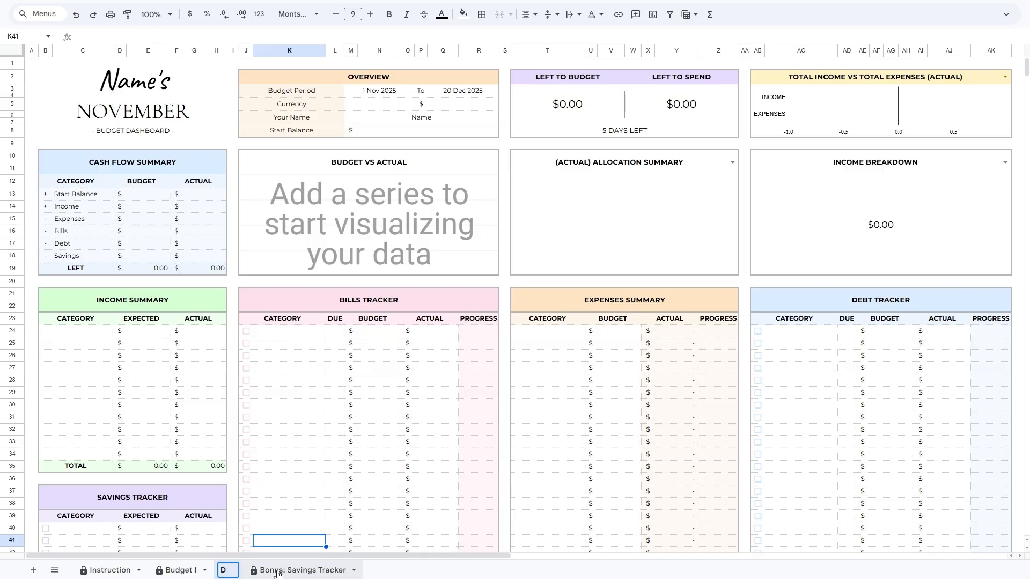
text(ecember 2025)
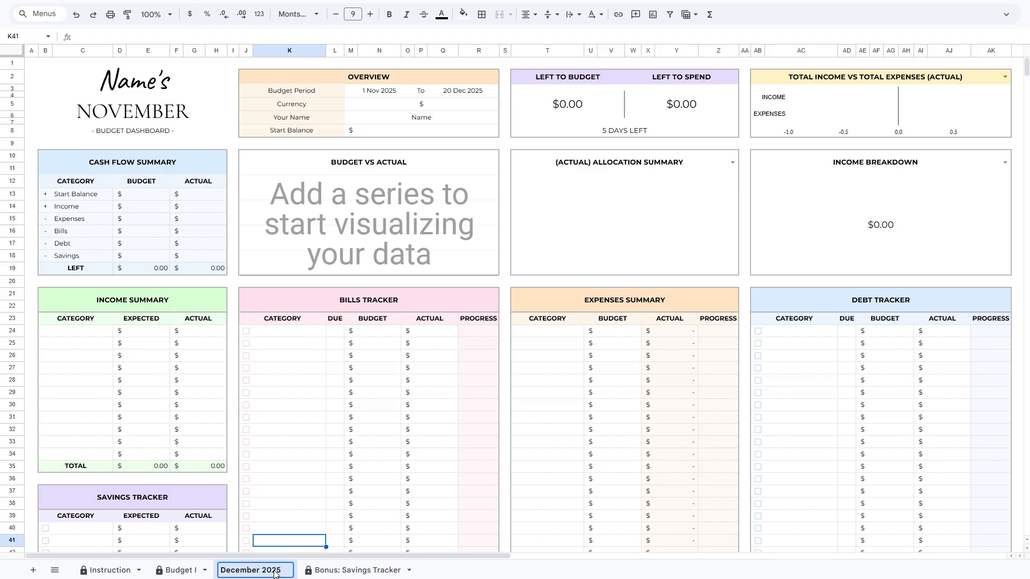
key(Return)
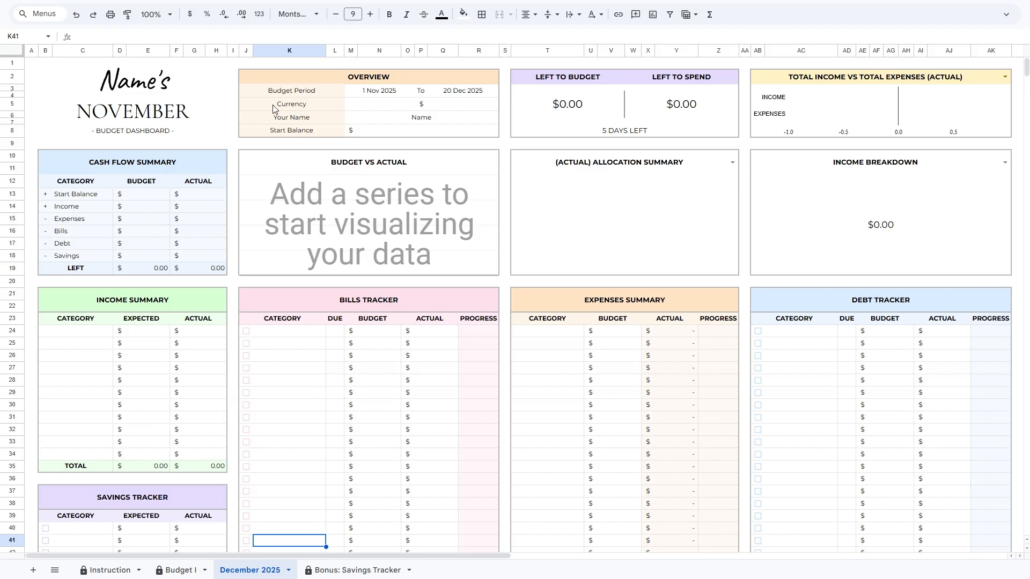
Step: Set the budget period in the overview to run from 1 Dec 2025 to 31 Dec 2025
drag(298, 81, 426, 136)
click(386, 100)
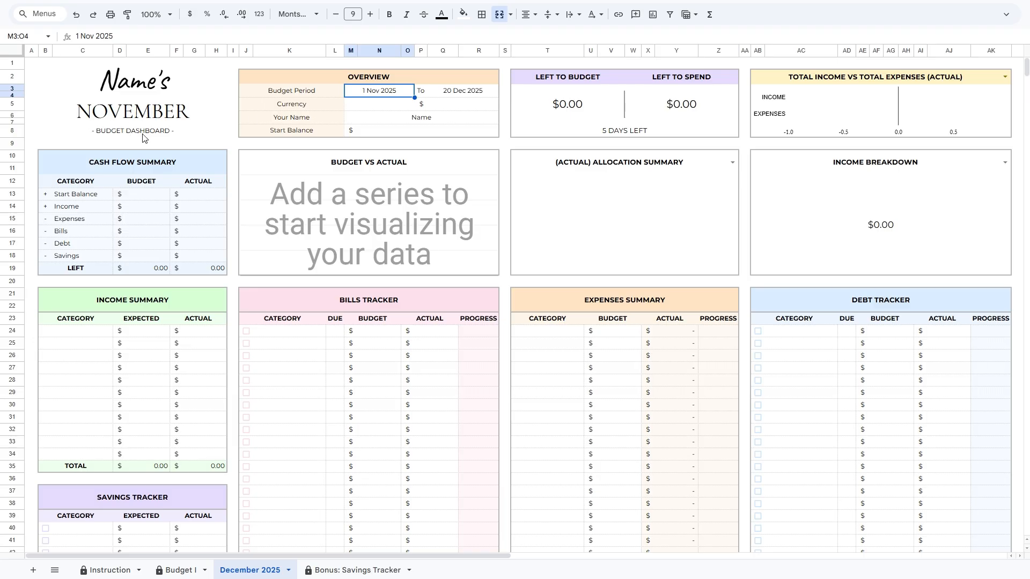
double_click(375, 94)
click(429, 108)
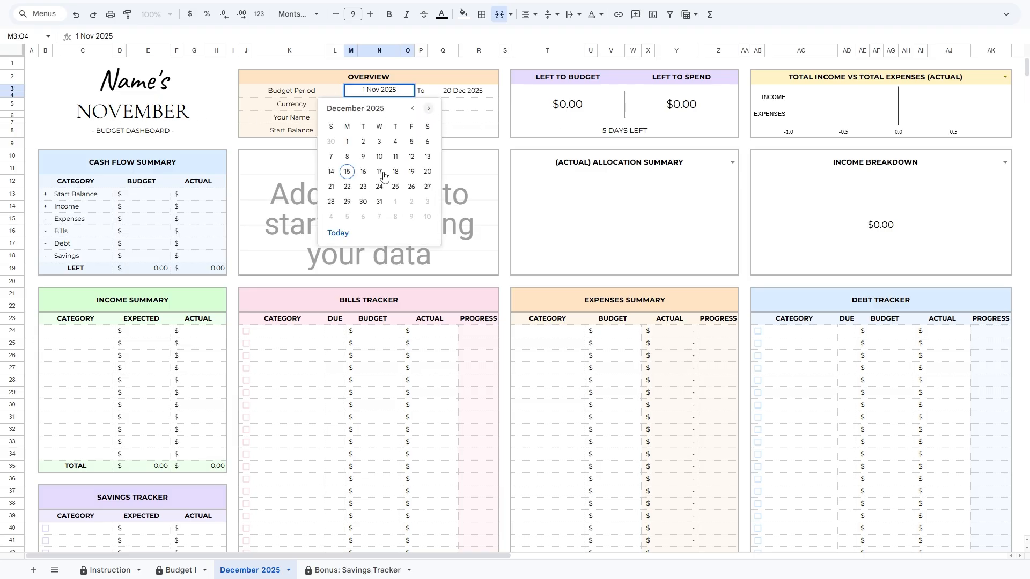
click(349, 143)
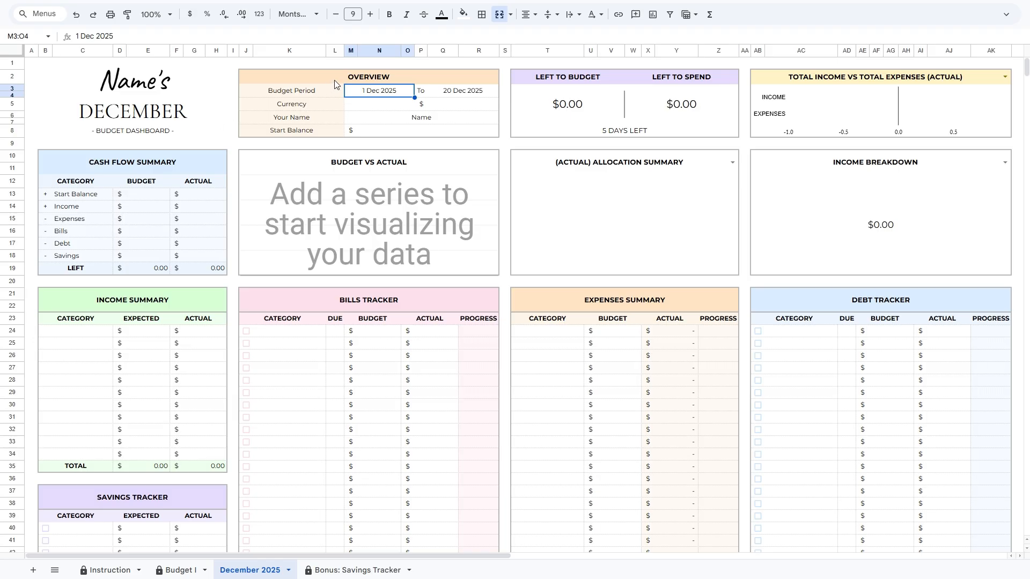
click(454, 96)
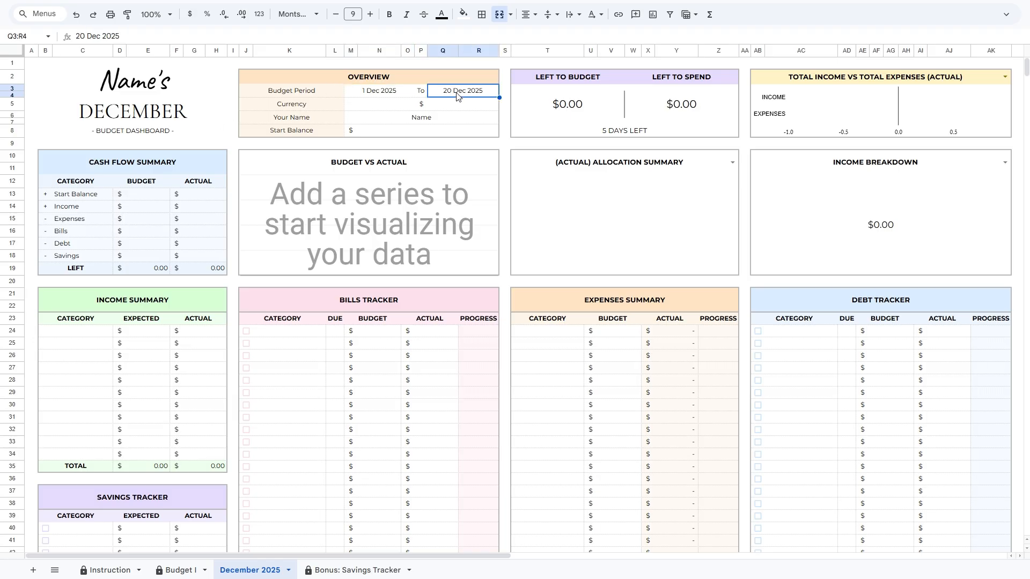
double_click(456, 96)
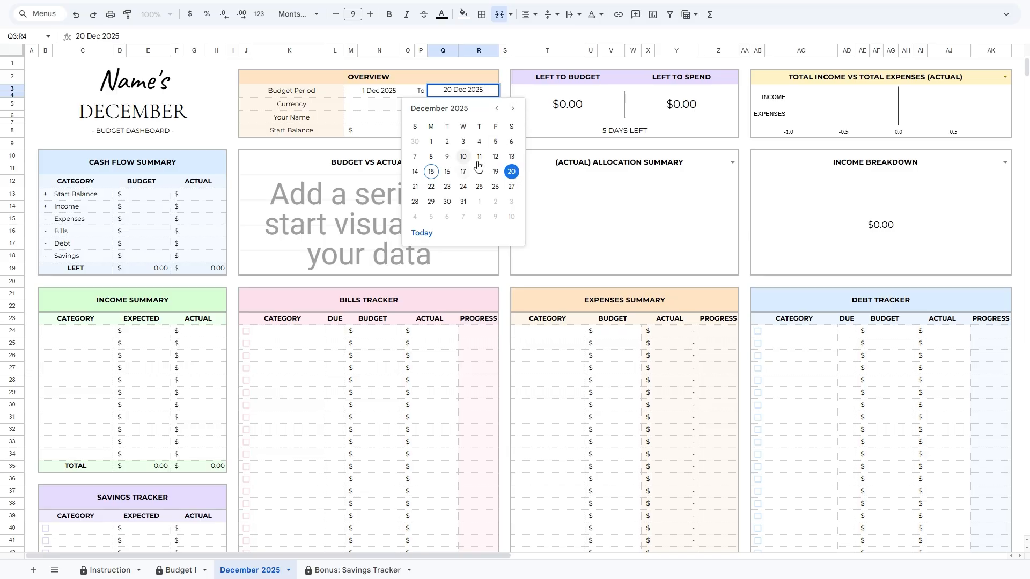
click(470, 208)
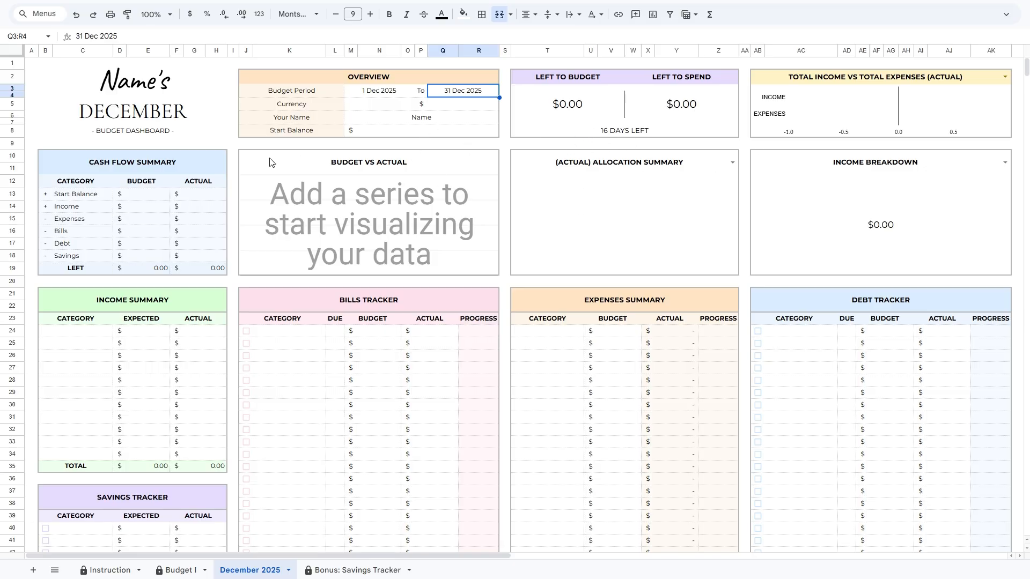
Step: Set the currency in the overview to €
click(421, 107)
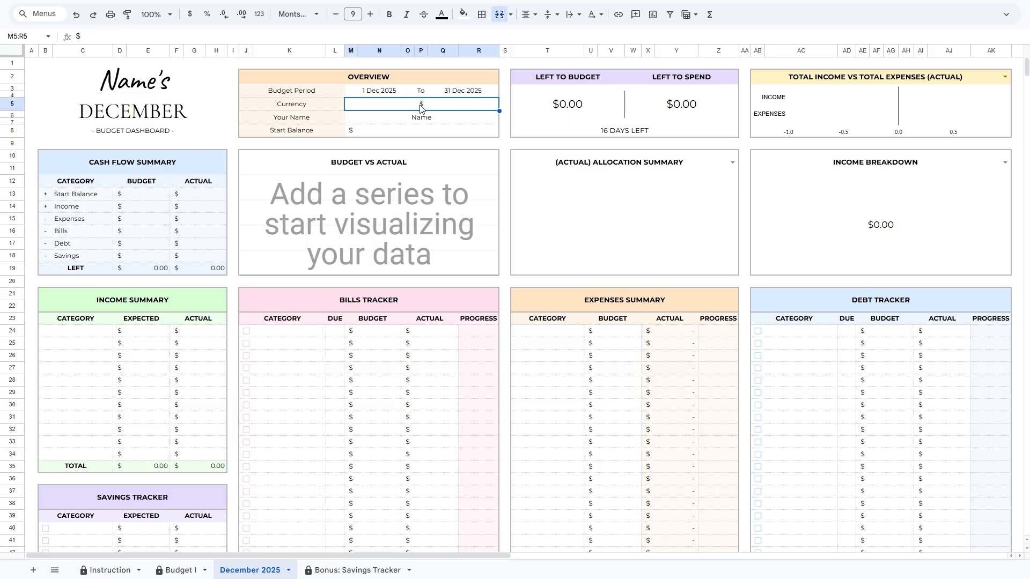
double_click(432, 110)
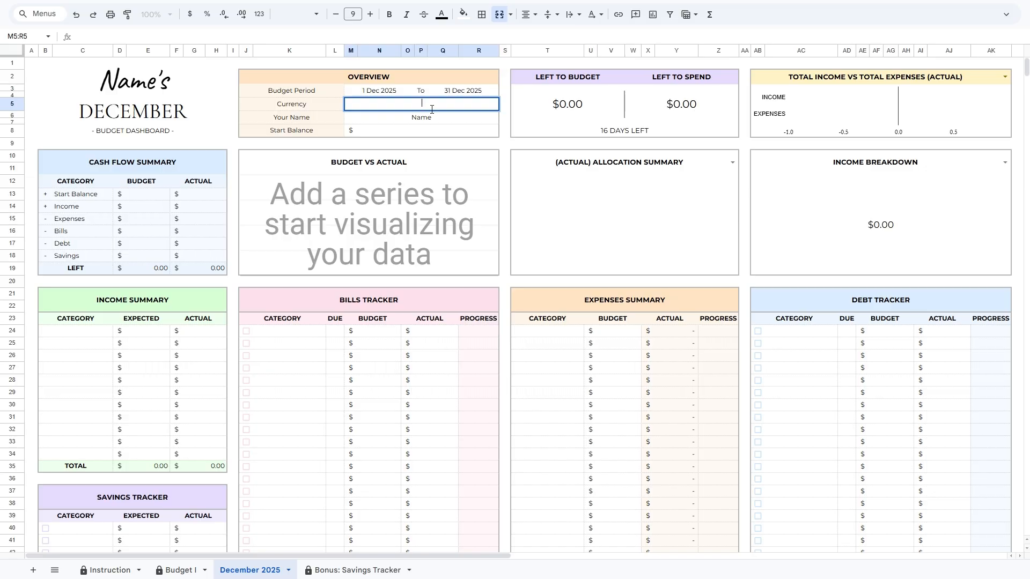
text(€)
key(Return)
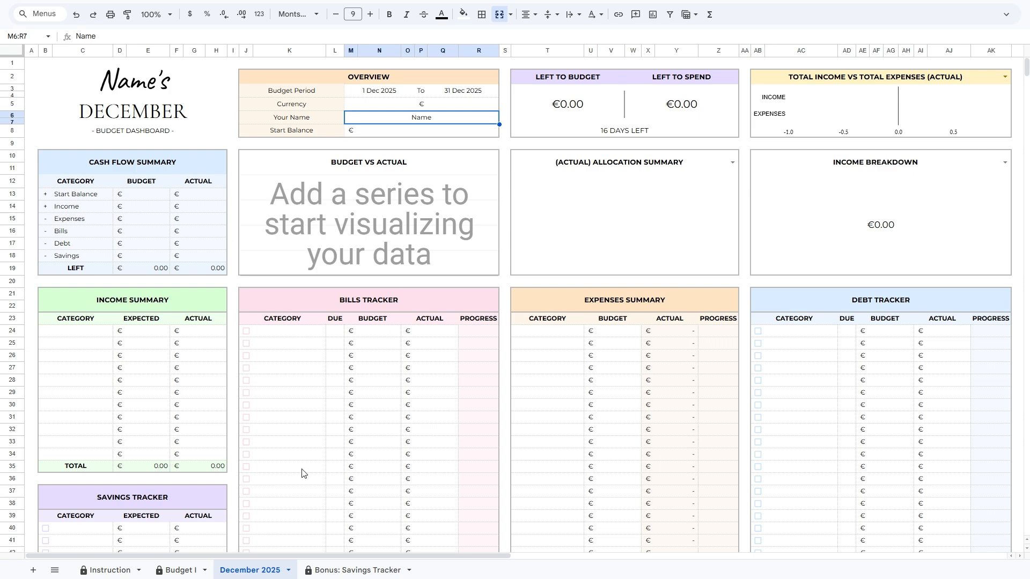
Step: Change the overview currency back to $
click(451, 106)
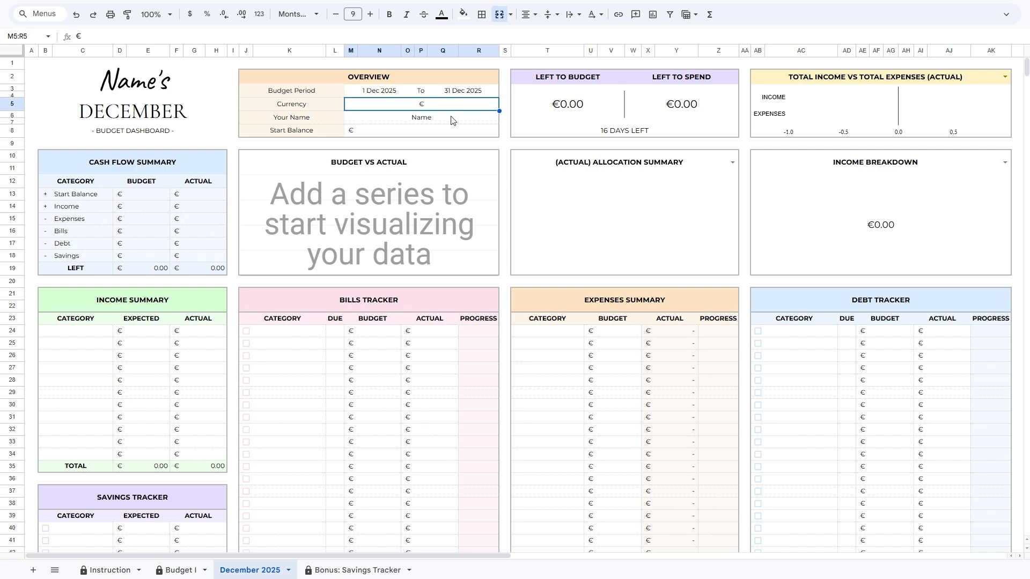
text($)
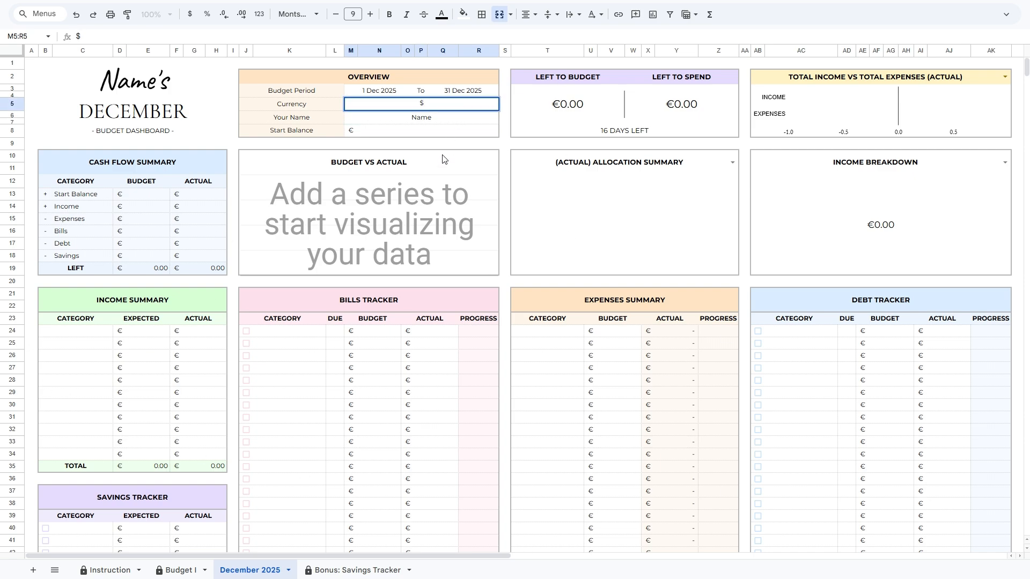
key(Return)
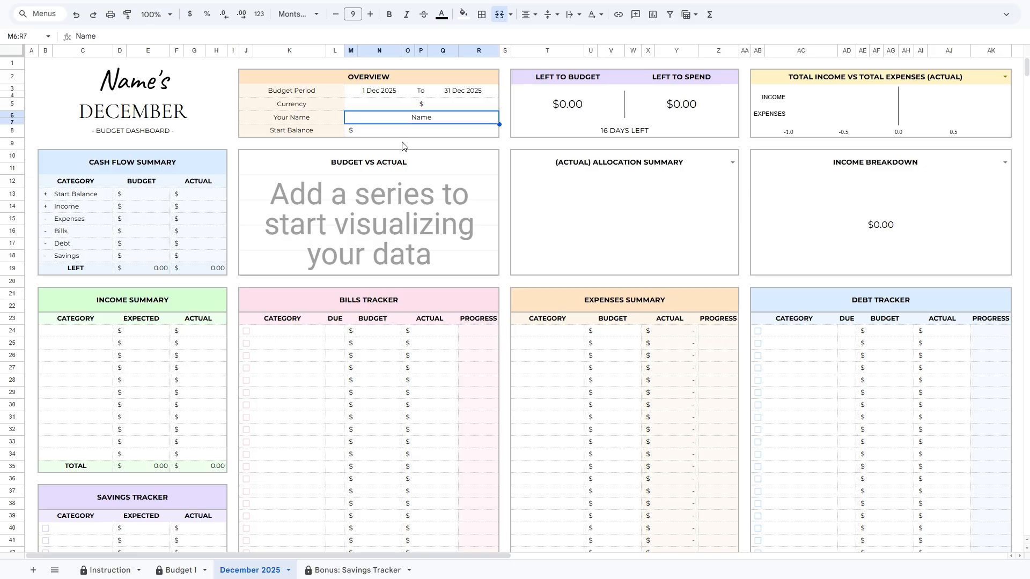
Step: Enter the budget owner's first name in the overview and set the start balance to 500
text(Jose)
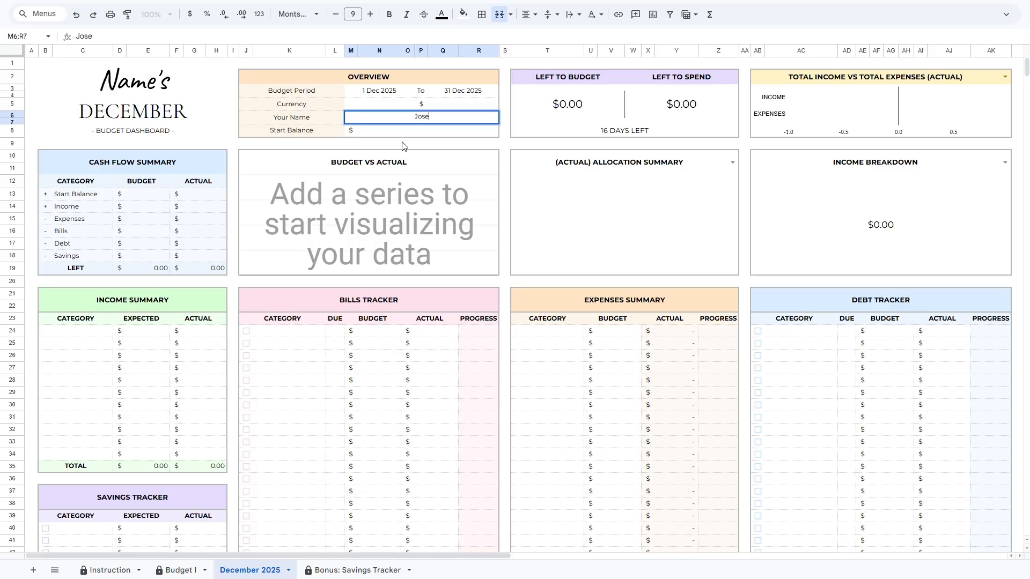
text(phine)
key(Return)
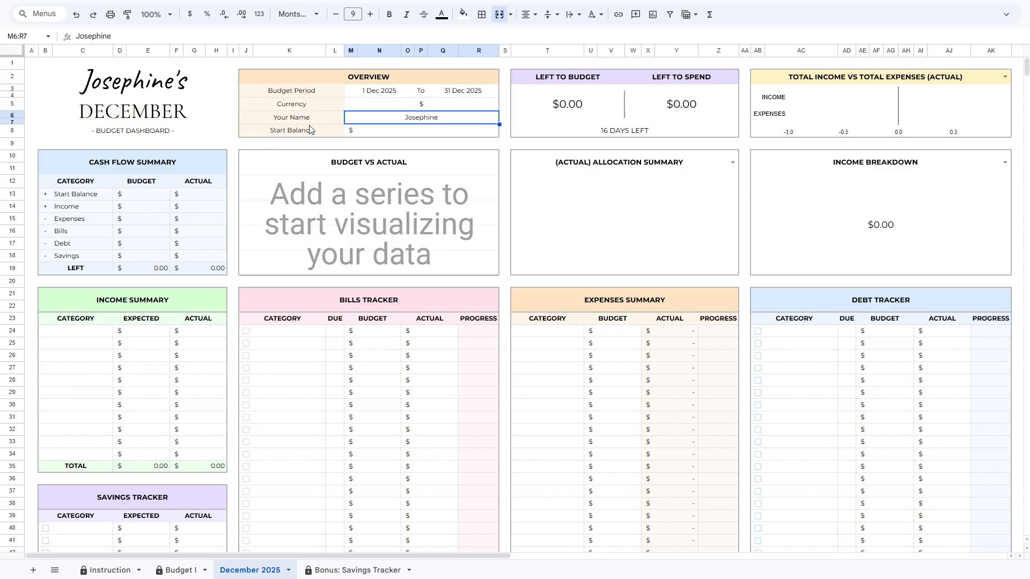
click(414, 130)
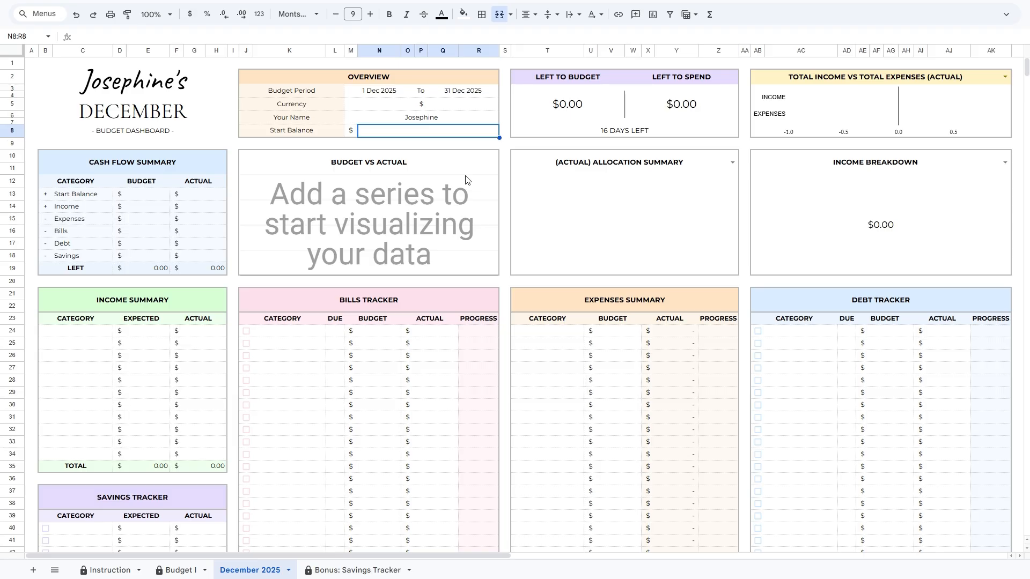
text(500)
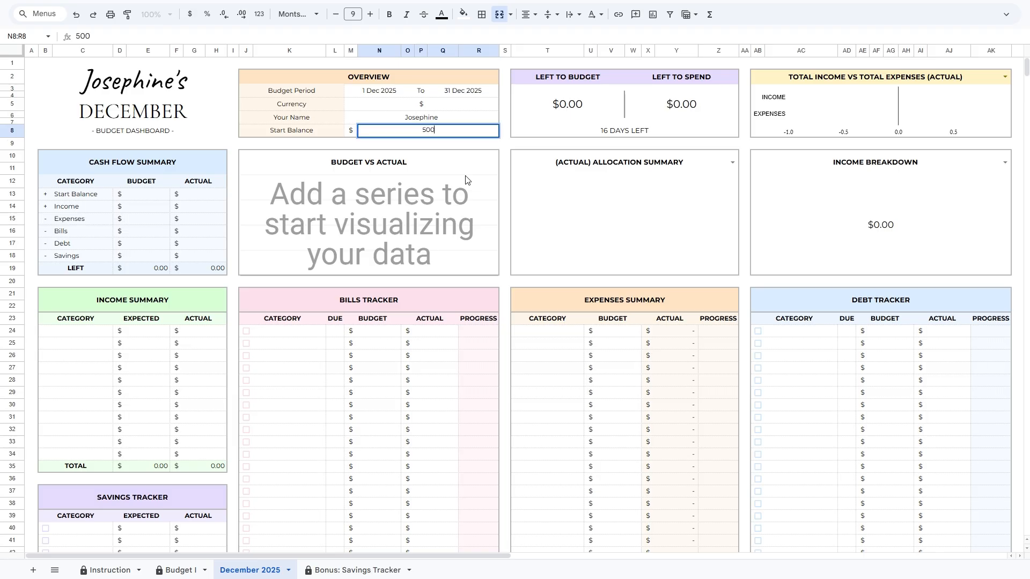
key(Return)
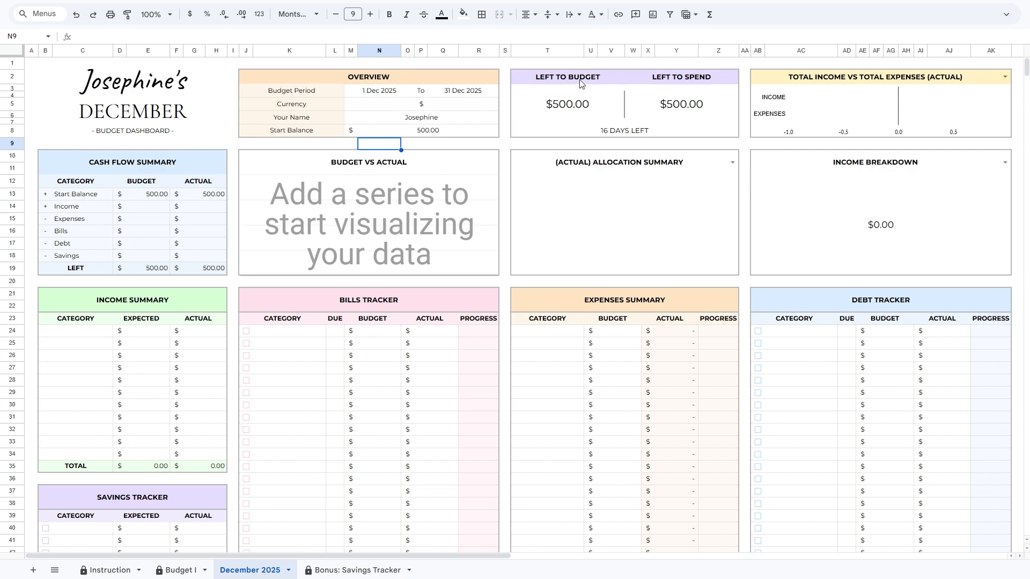
click(528, 77)
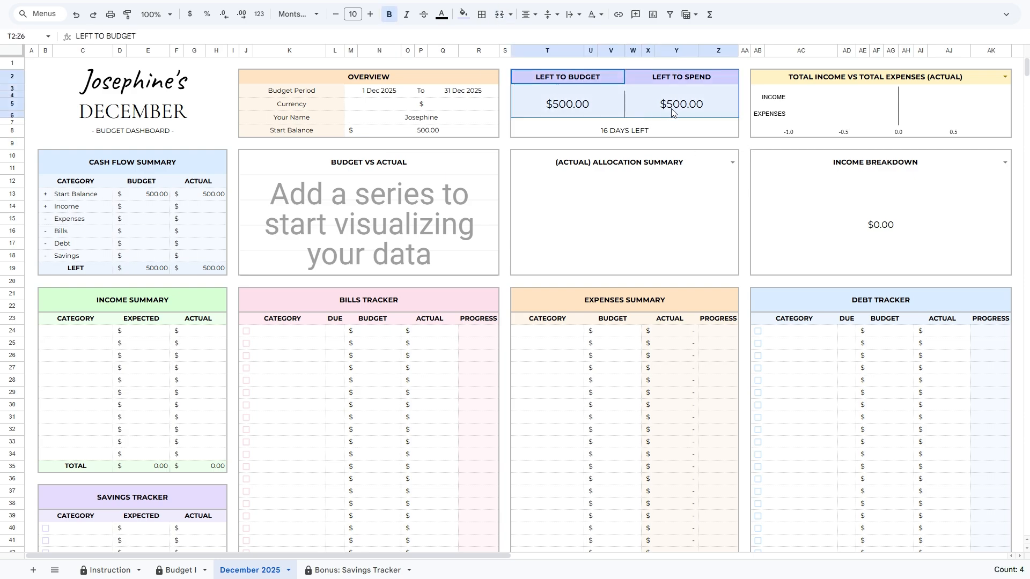
Step: Add a Paycheck category in the first income summary row with 2,500 expected and 2,500 actual
click(95, 336)
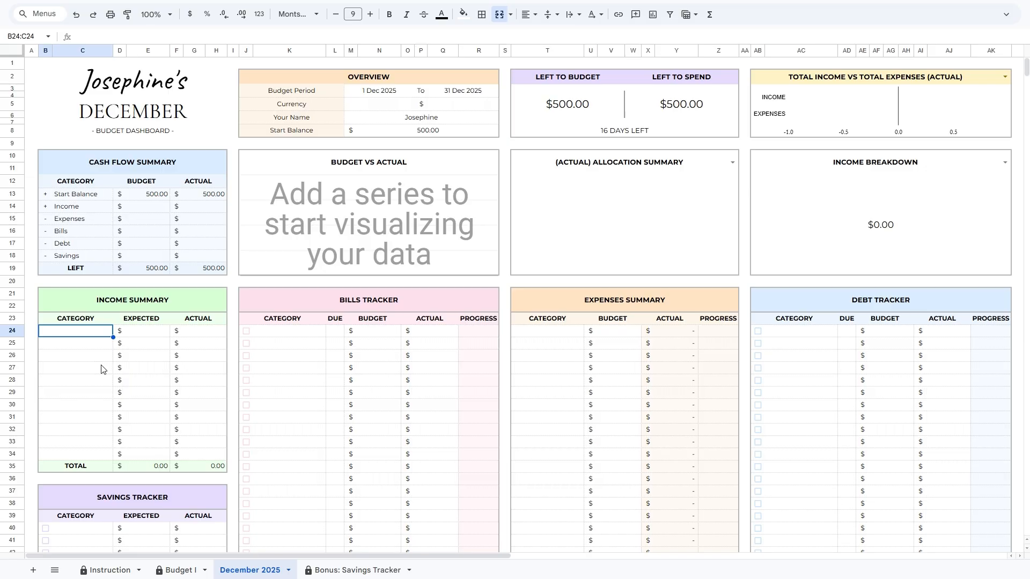
text(Paychec)
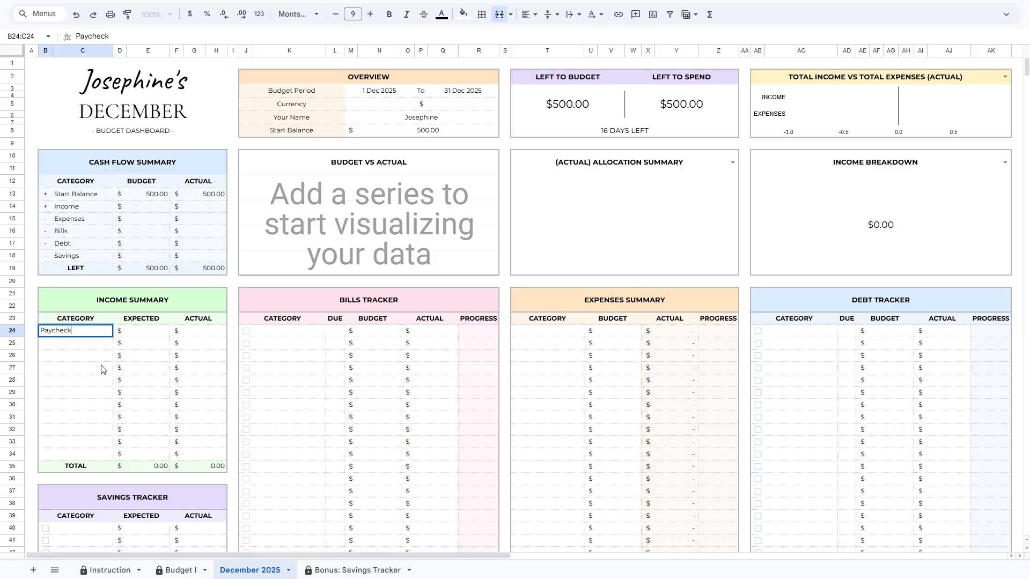
text(k)
key(Tab)
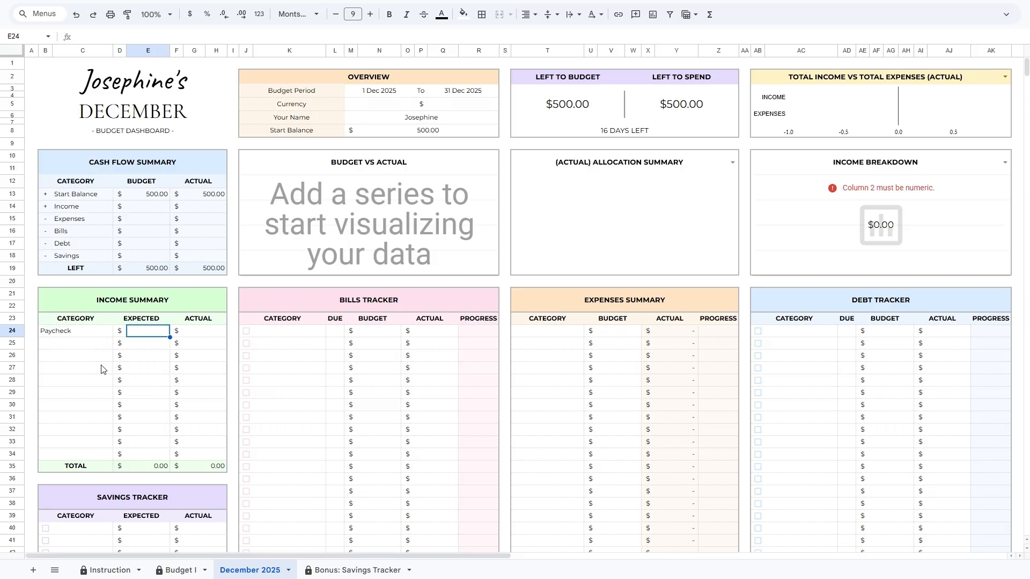
text(2500)
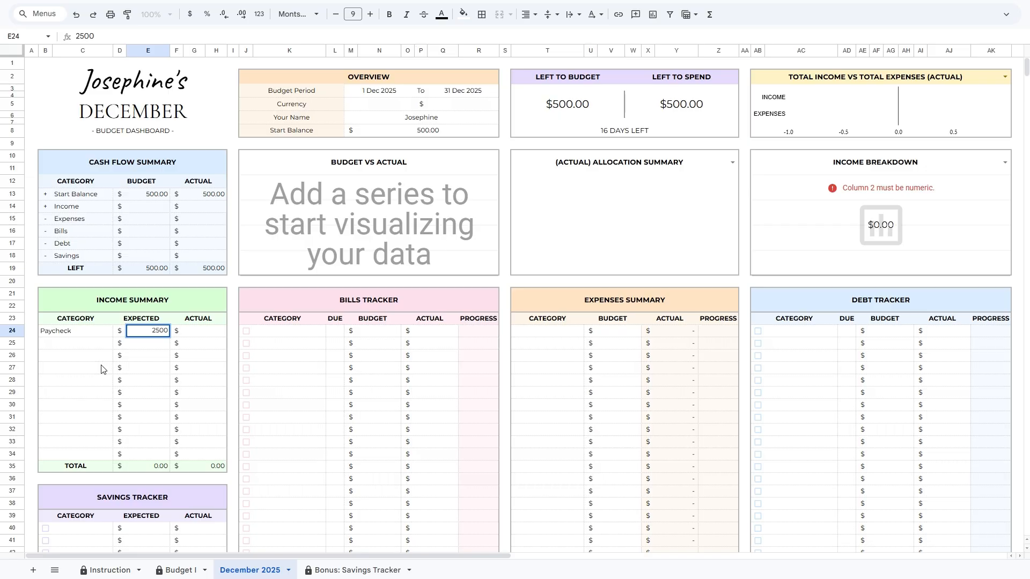
key(Tab)
text(2,500)
key(Return)
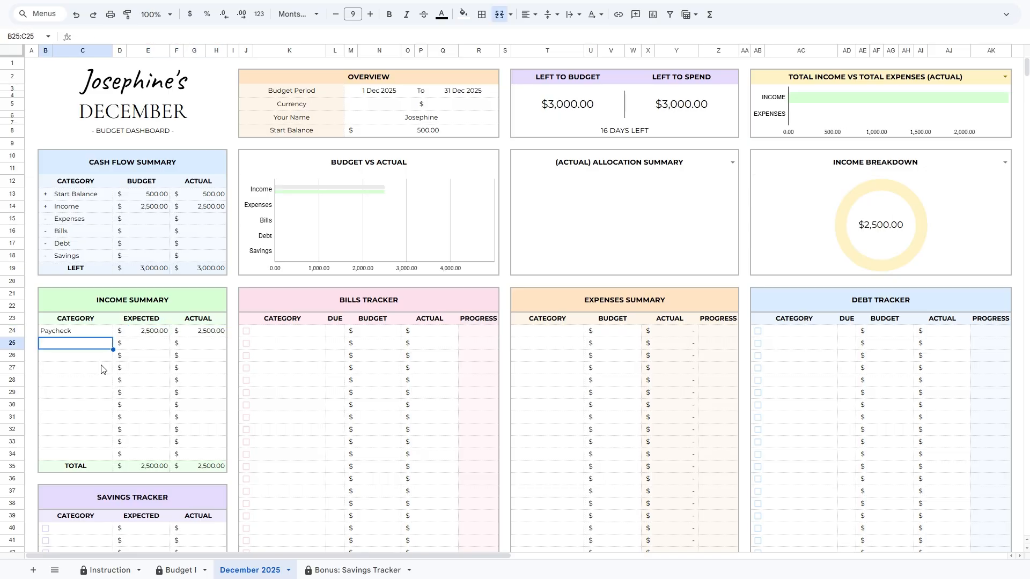
Step: Add a Side Hustle category below Paycheck in the income summary with 350 expected and 350 actual
text(Side Hustle)
key(Tab)
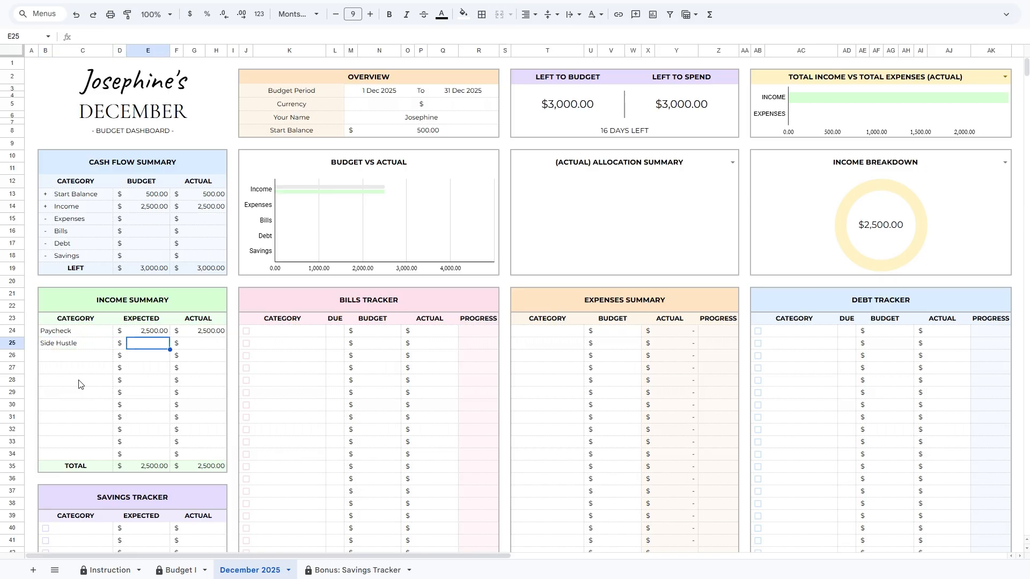
text(350)
key(Tab)
text(350)
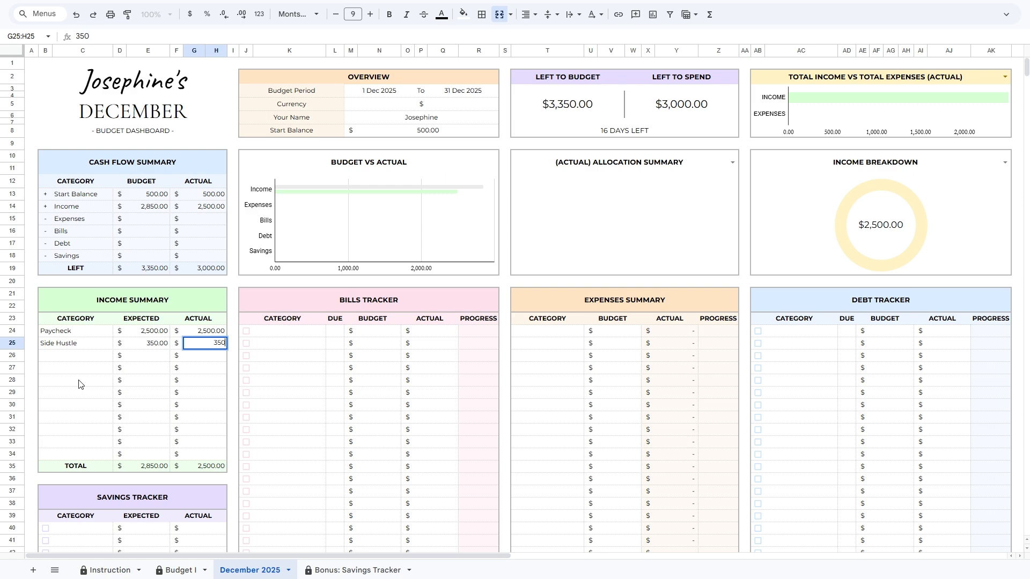
key(Return)
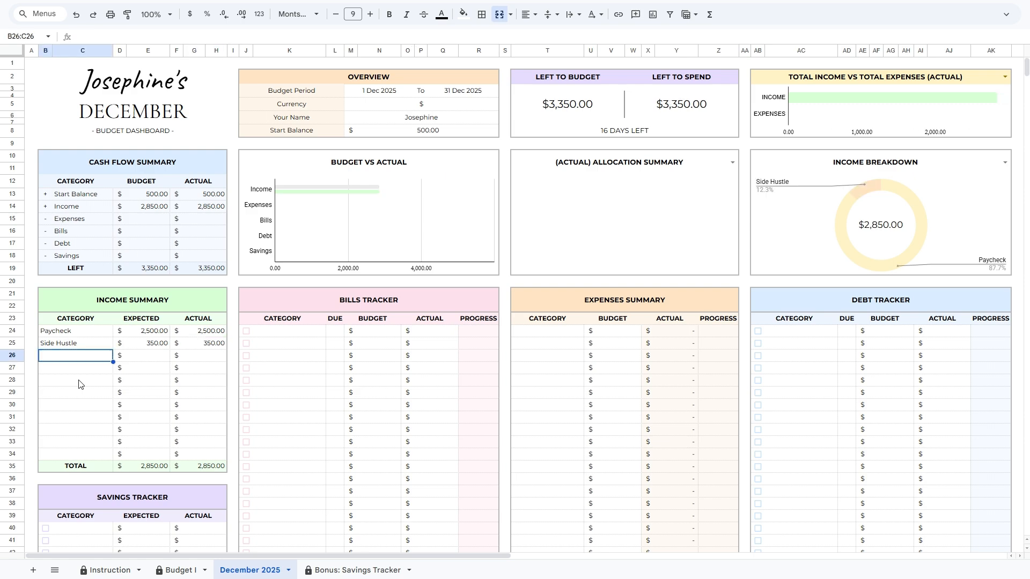
Step: Add a Paycheck #2 category below Side Hustle in the income summary with 2,500 expected and 2,500 actual
text(Paycheck #2)
key(Tab)
text(2500)
key(Tab)
text(2,500)
key(Return)
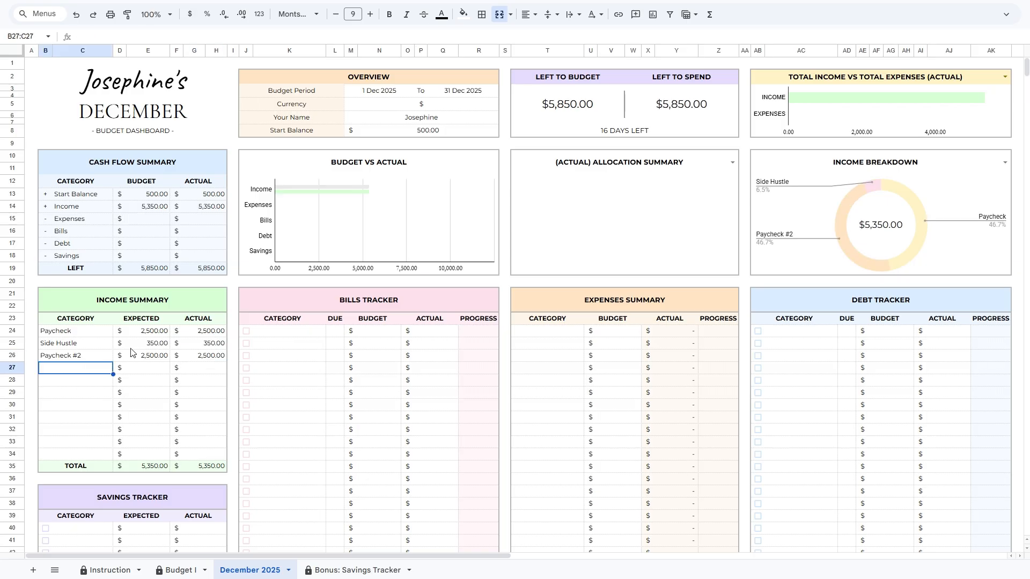
Step: Add an Electricity bill in the first bills tracker row, due on day 1, with a budget of 120 and 100 actual
click(298, 335)
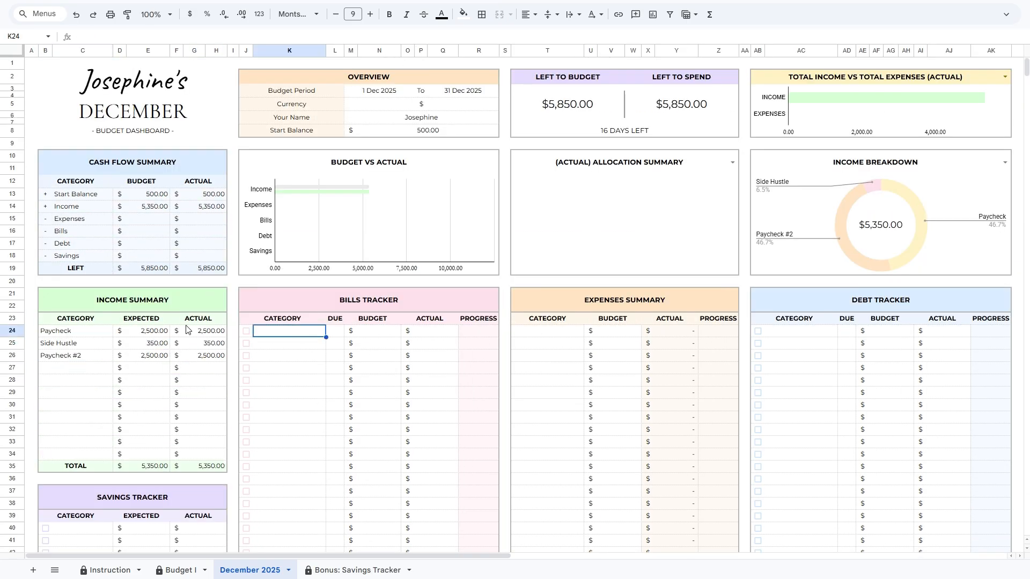
text(Electricity)
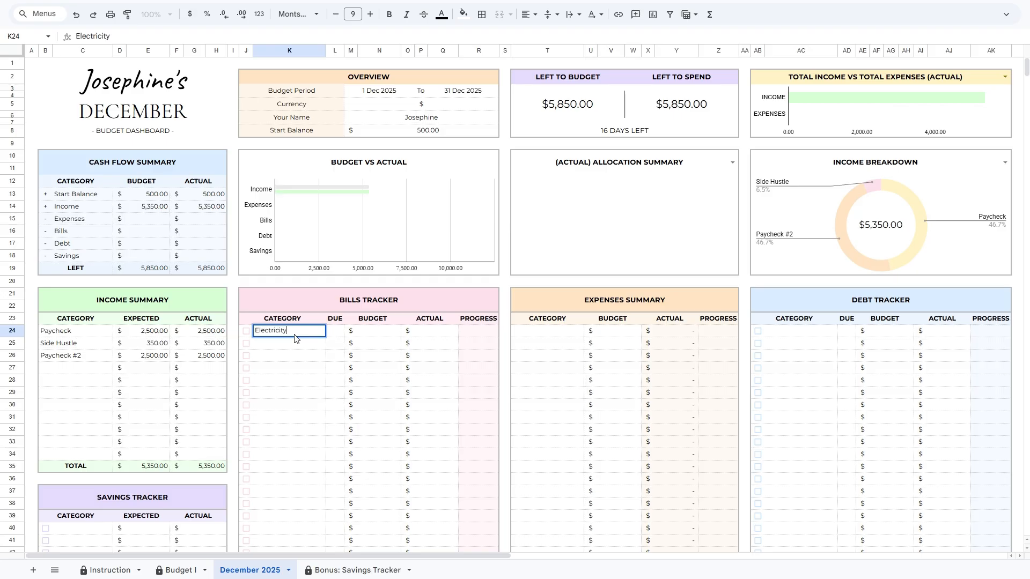
key(Tab)
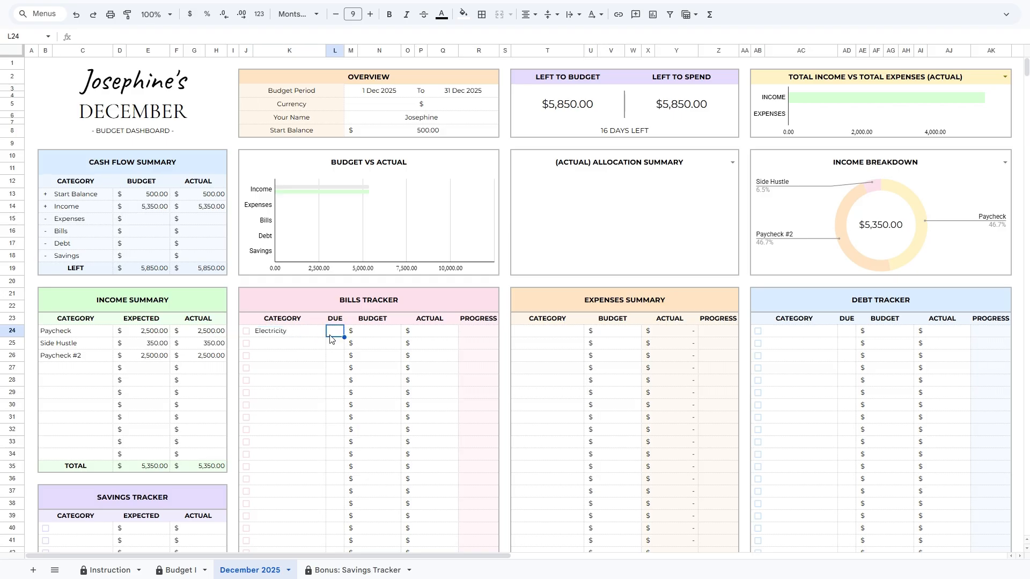
text(1)
key(Tab)
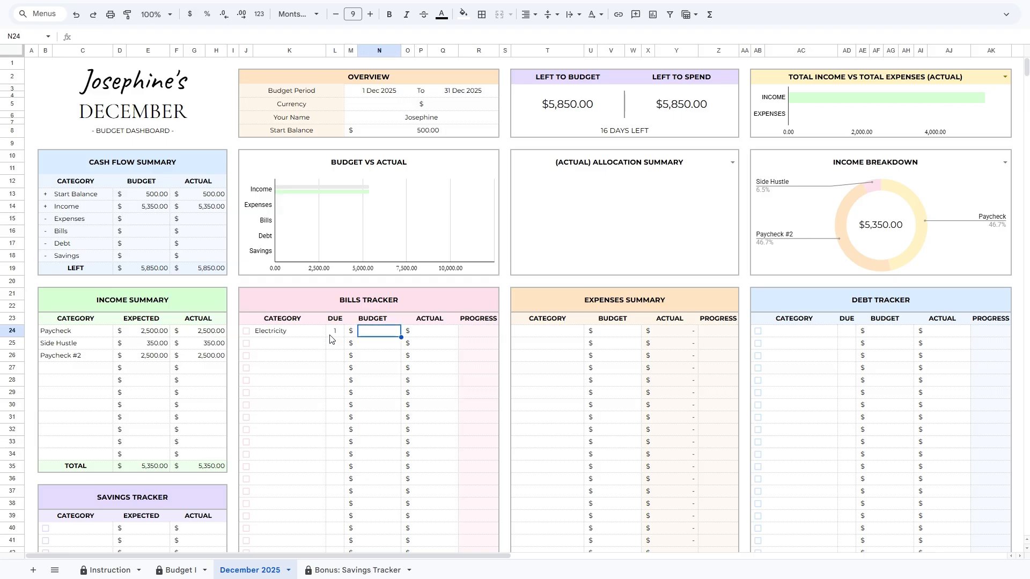
text(120)
key(Tab)
text(100)
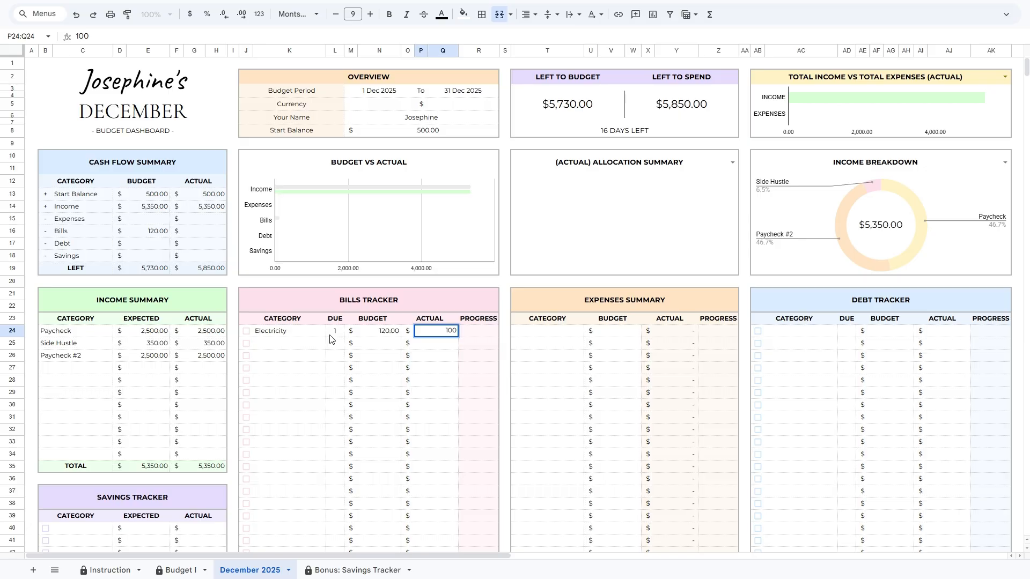
key(Return)
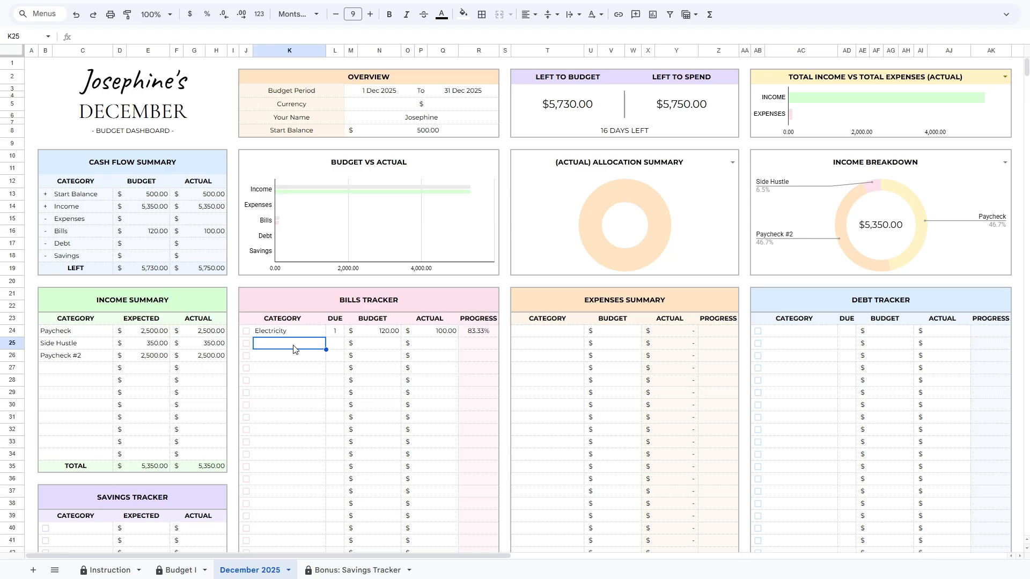
Step: Add an Internet bill below Electricity in the bills tracker, due on day 2, with 80 budgeted and 80 actual
text(Internet)
key(Tab)
text(2)
key(Tab)
key(Tab)
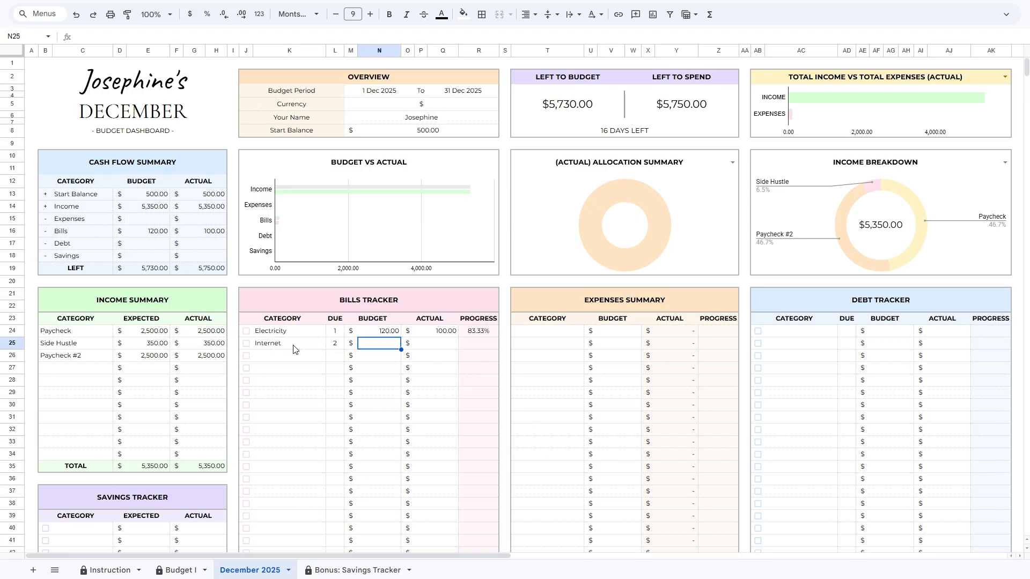
text(80)
key(Tab)
key(Tab)
text(80)
key(Return)
Step: Add a Car Insurance bill below Internet, due on day 5, with a budget of 100 and 110 actual
text(Car Insurance)
key(Tab)
text(5		100		110)
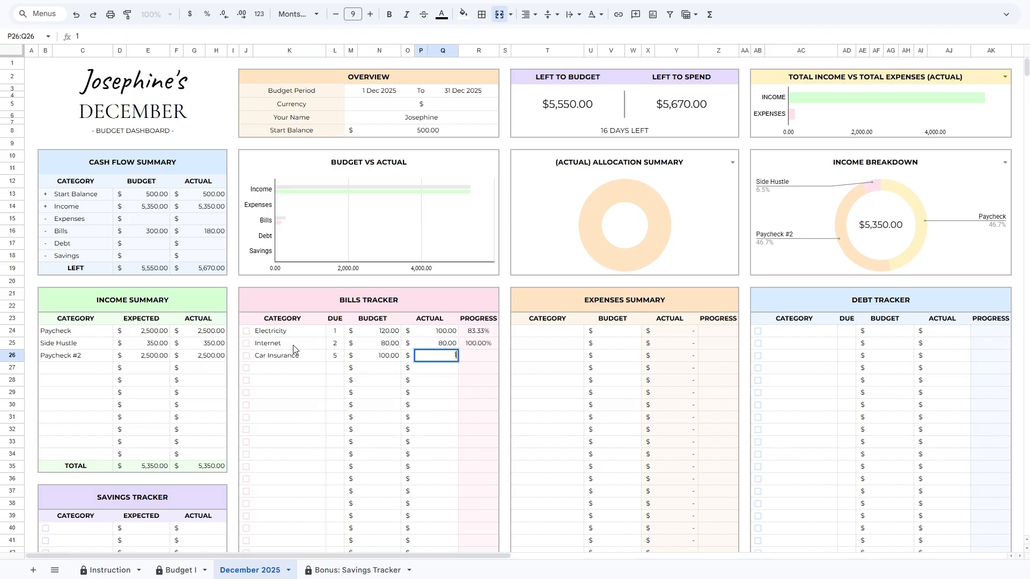
key(Return)
Step: Add Water (due 4, budget 50, actual 48) and Spotify (due 10, budget 11, actual 11) to the bills tracker
text(Water)
key(Tab)
text(4		50		48)
key(Return)
text(Spotify)
key(Tab)
text(10		11		11)
key(Return)
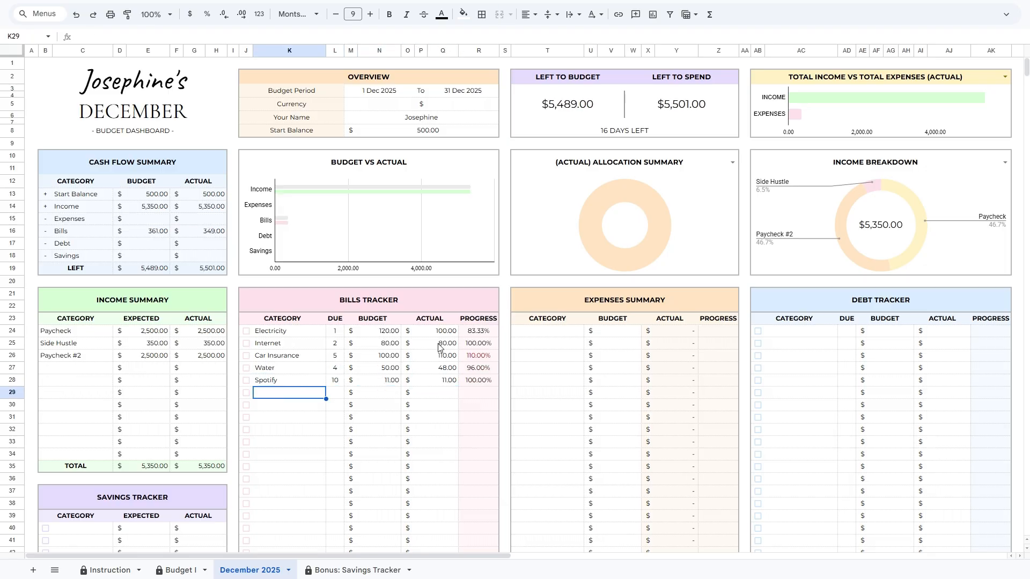
click(485, 358)
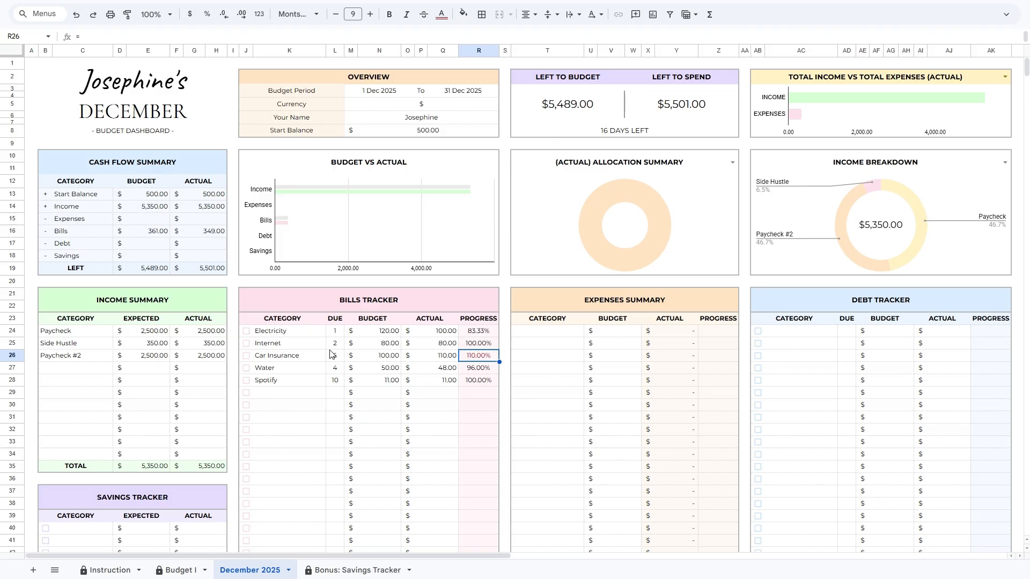
click(271, 346)
click(294, 333)
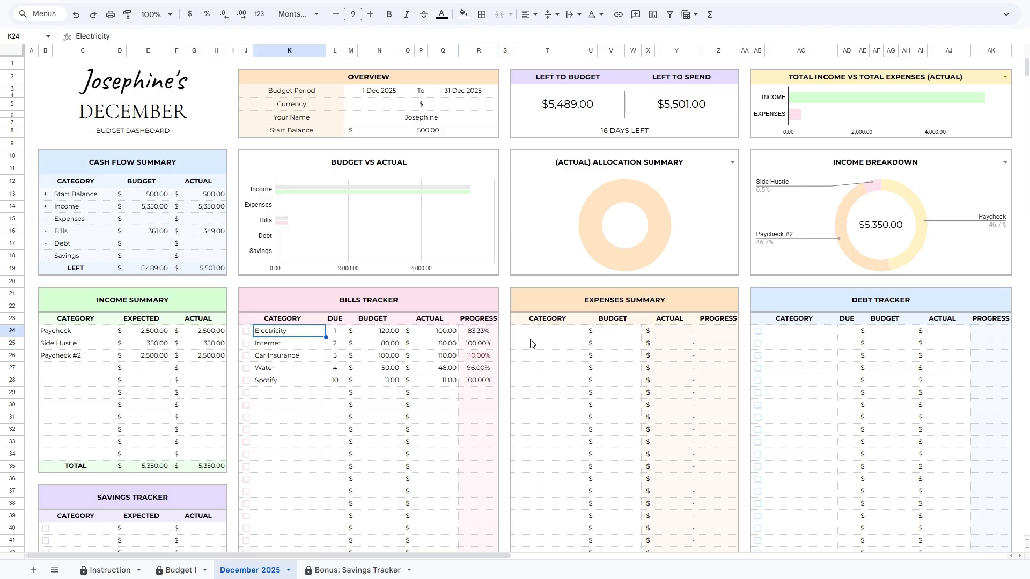
Step: Add a Grocery category in the first expenses summary row with a budget of 450
click(546, 334)
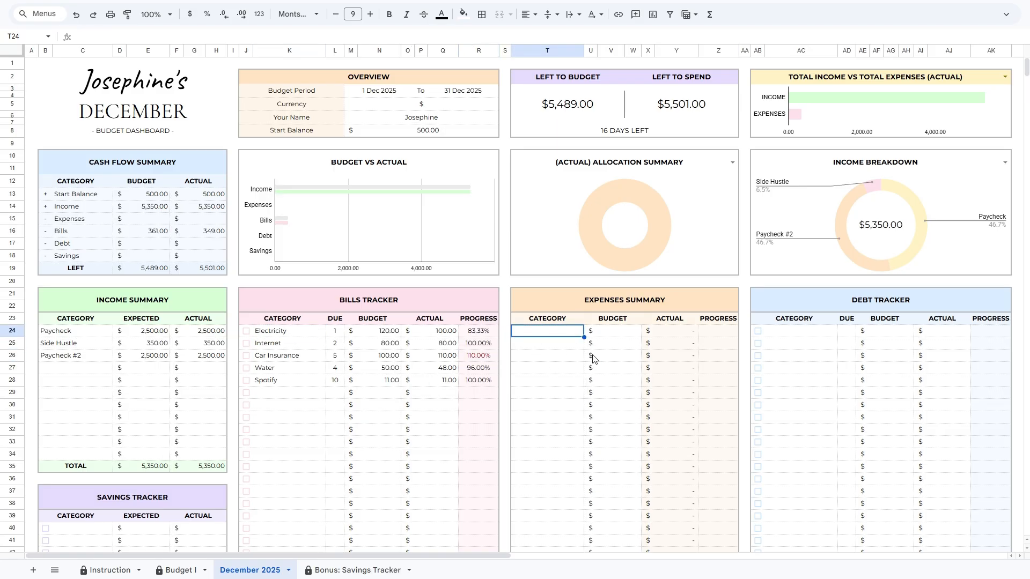
text(Groce)
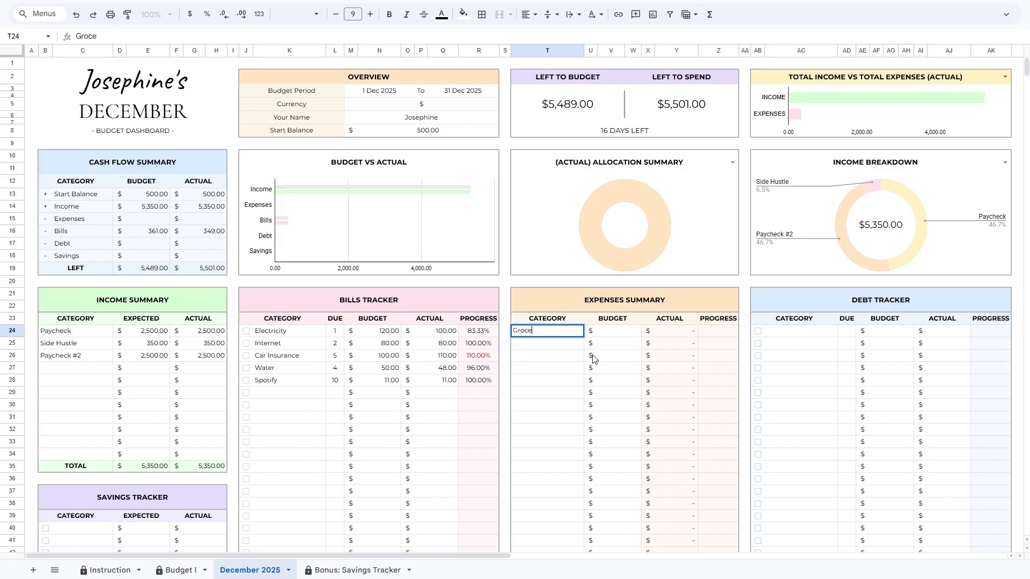
text(ry)
key(Tab)
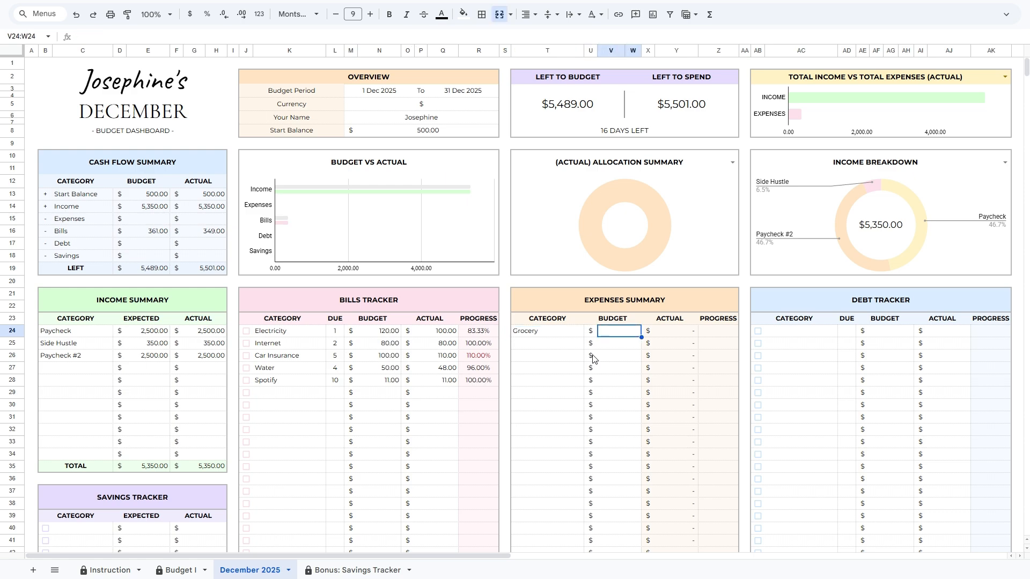
text(450)
key(Return)
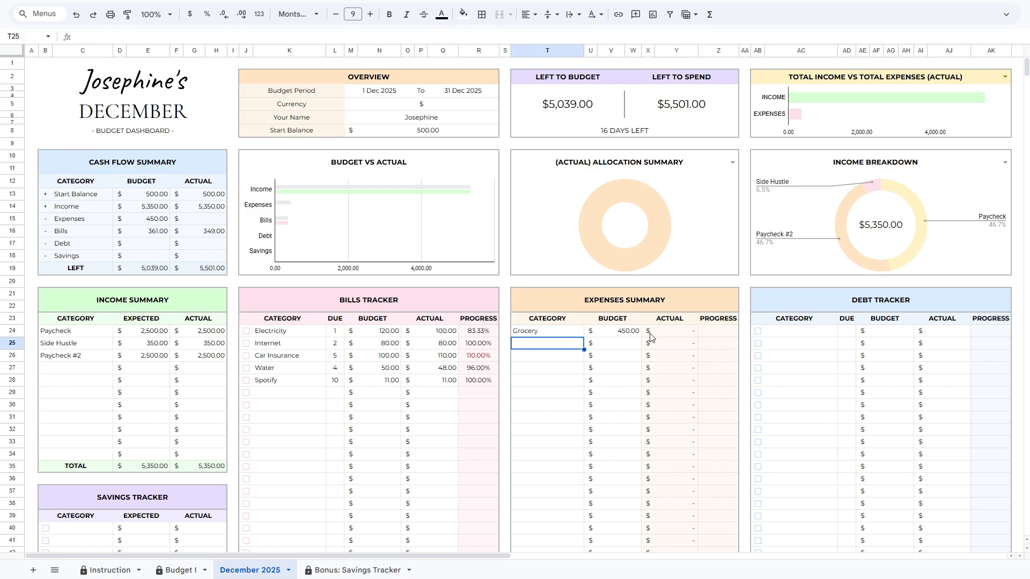
drag(648, 333, 716, 369)
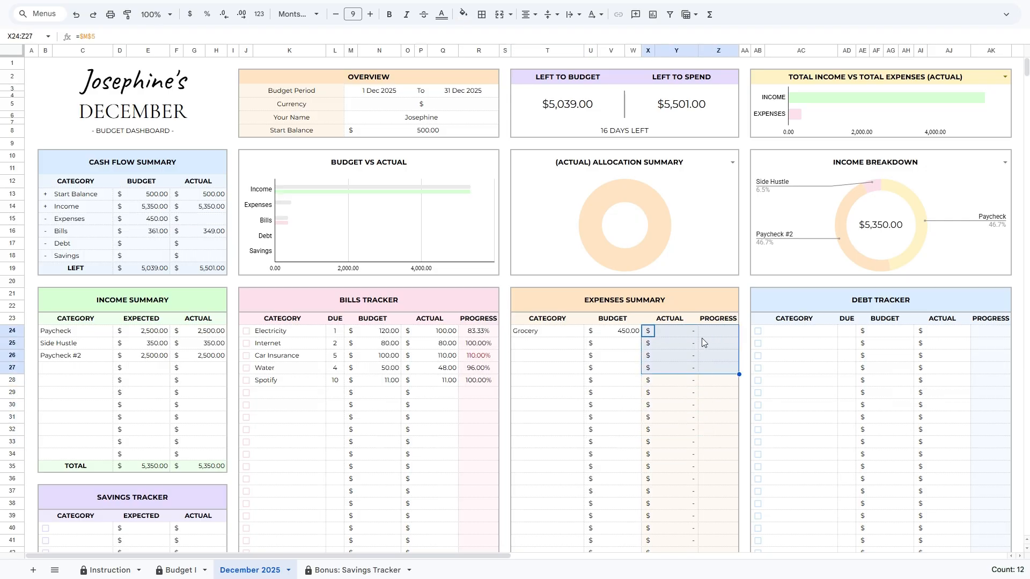
Step: Add Dining Out with a budget of 120 and Fuel with a budget of 150 below Grocery in the expenses summary
click(534, 348)
text(Dining Out)
key(Tab)
text(120)
key(Return)
text(Fuel)
key(Tab)
text(1)
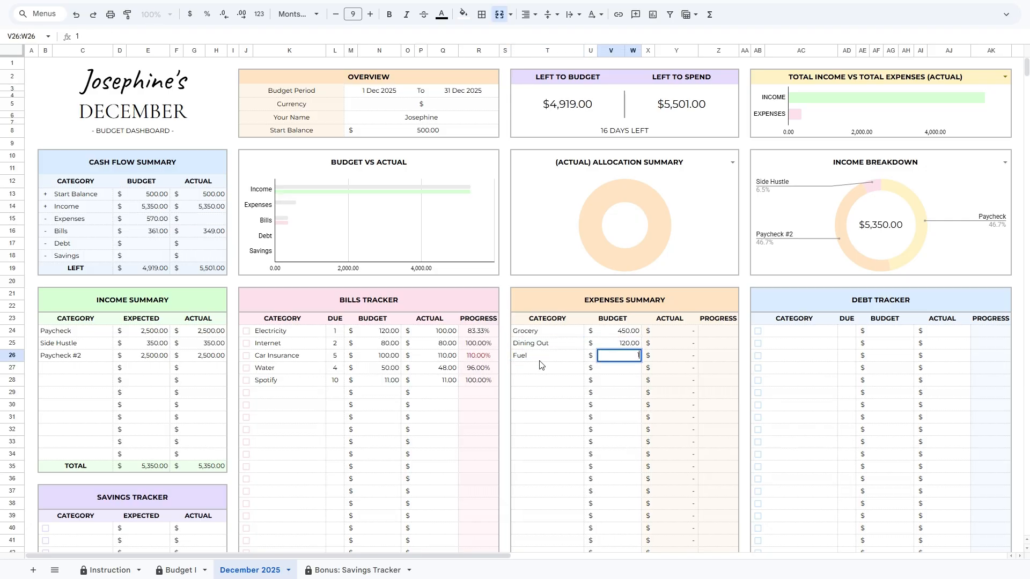
text(50)
key(Return)
Step: Add Household Supplies with a budget of 60 and Coffee Shops with a budget of 40 to the expenses summary
text(Household Supplies)
key(Tab)
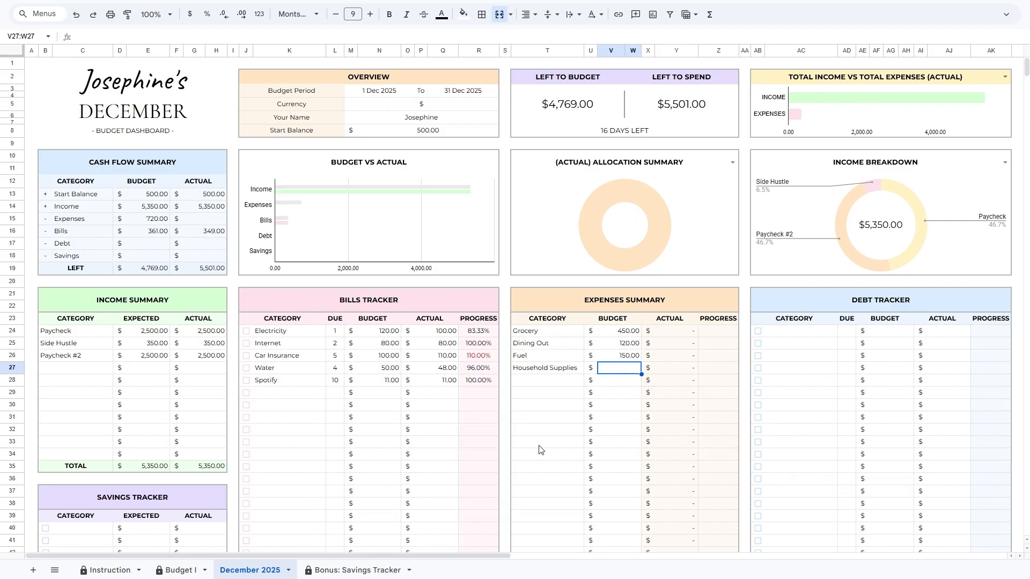
text(60)
key(Return)
text(Coffee Shops)
key(Tab)
text(40)
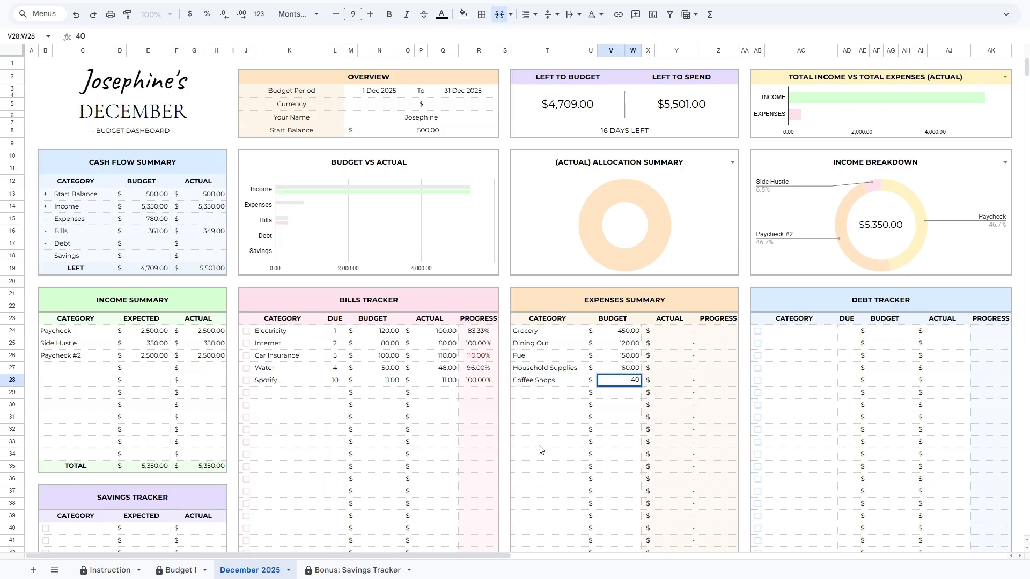
key(Return)
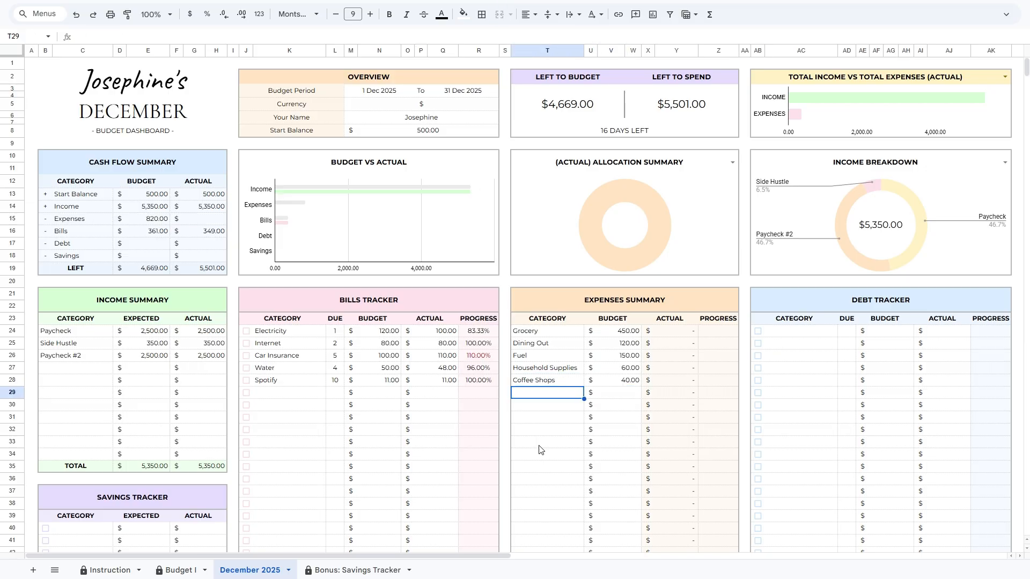
Step: Add a Mortgage entry in the first debt tracker row, due on day 5, with 1,200 budgeted and 1,100 actual
click(789, 338)
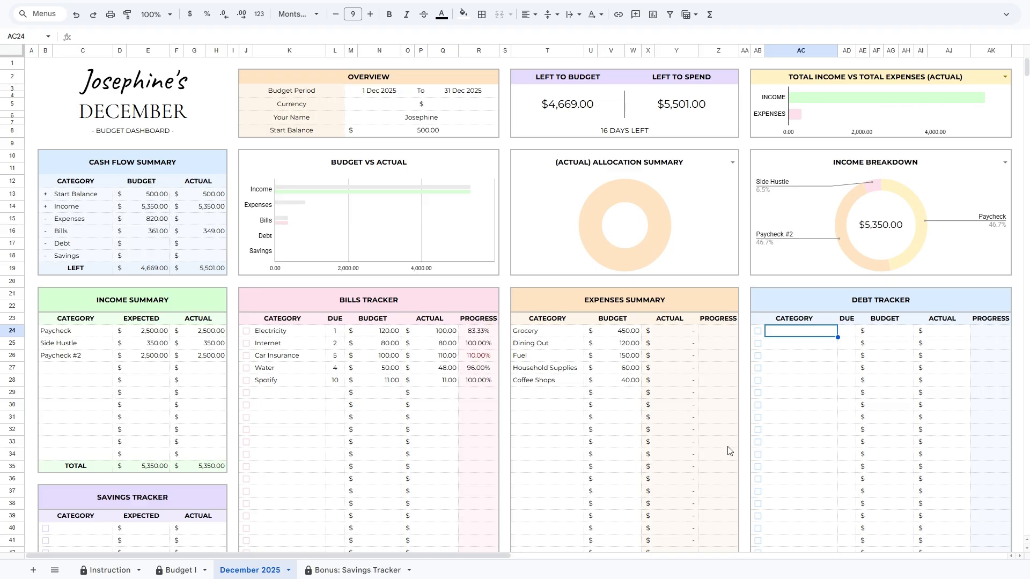
text(Mortgage)
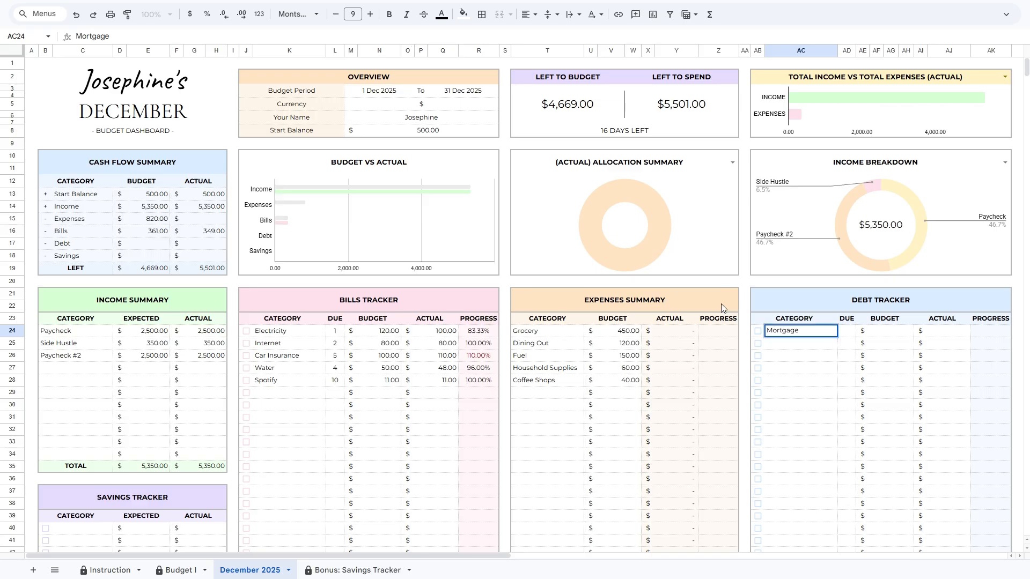
key(Tab)
text(5)
key(Tab)
key(Tab)
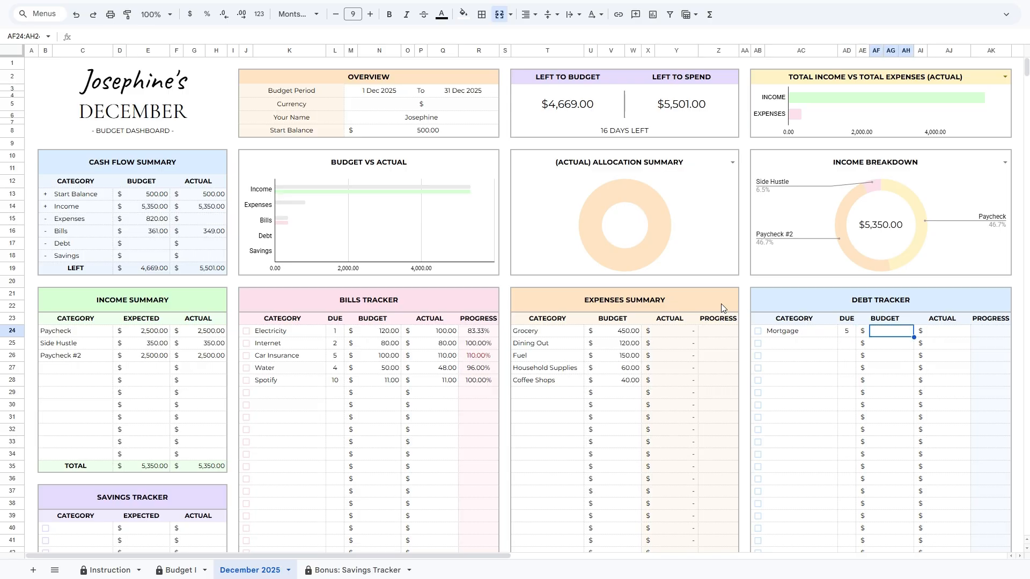
text(1200)
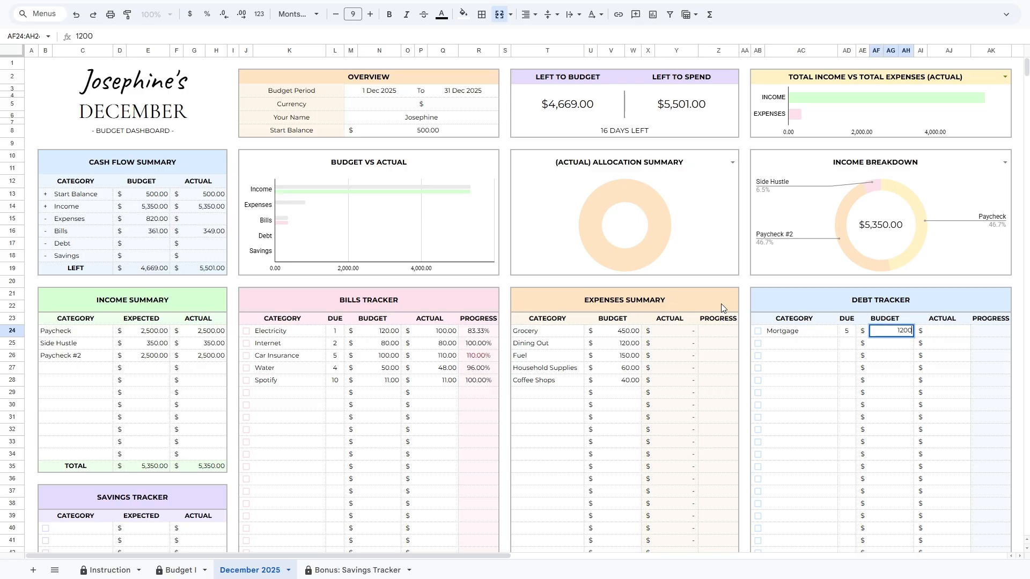
key(Tab)
key(Tab)
text(1)
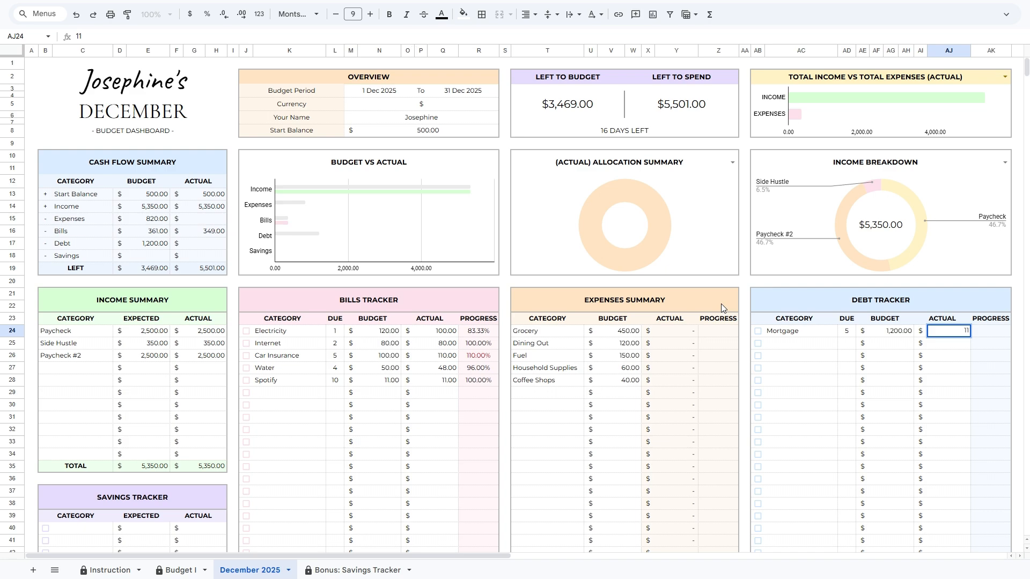
text(,100)
key(Return)
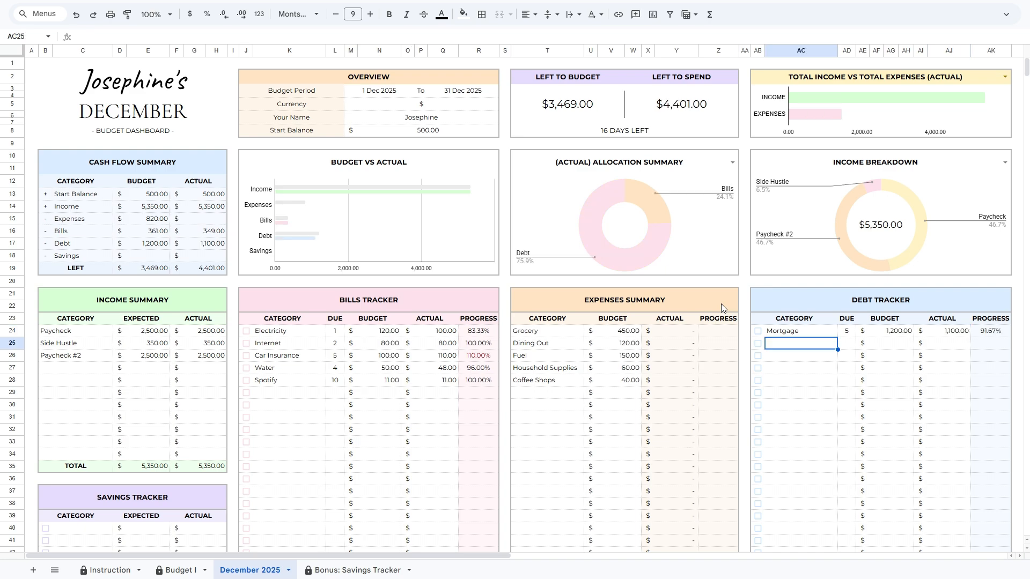
Step: Add a Credit Card debt below Mortgage, due on day 15, with a budget of 200 and 210 actual
text(Credit Card	15)
key(Tab)
text(200)
key(Tab)
text(210)
key(Return)
click(989, 343)
key(Return)
Step: Add a Student Loan debt below Credit Card, due on day 10, with 300 budgeted and 300 actual
text(Student Loan)
key(Tab)
text(10)
key(Tab)
text(300)
key(Tab)
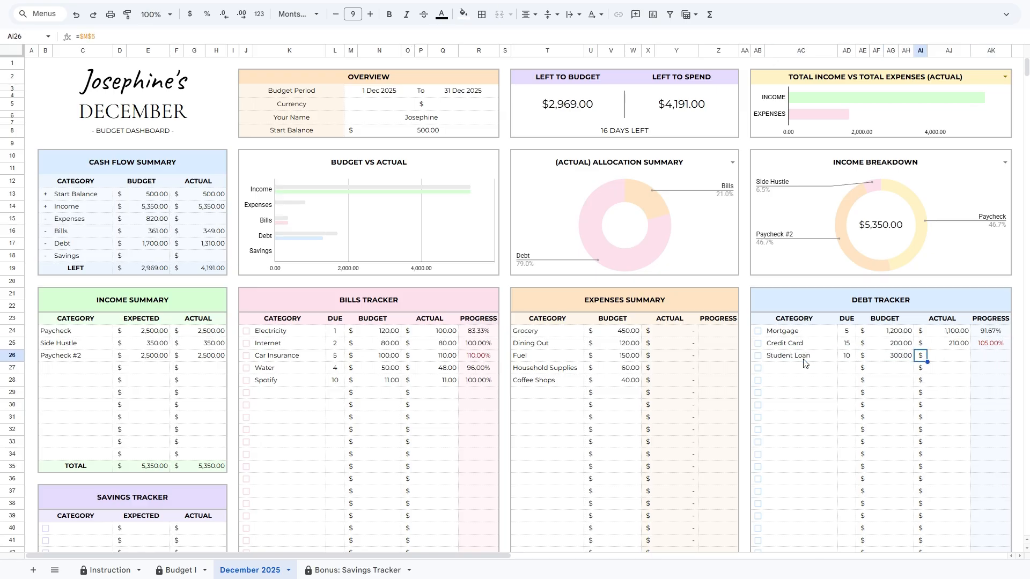
text(300)
key(Return)
Step: Add an Emergency Fund category in the first savings tracker row with 300 expected and 300 actual
scroll(187, 450, down, 3)
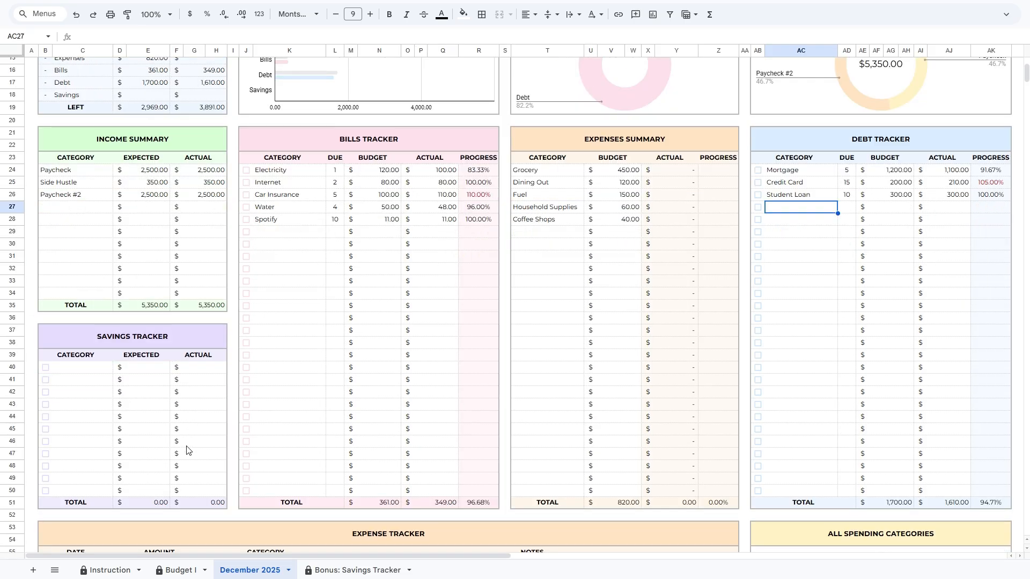
scroll(90, 398, down, 1)
click(80, 368)
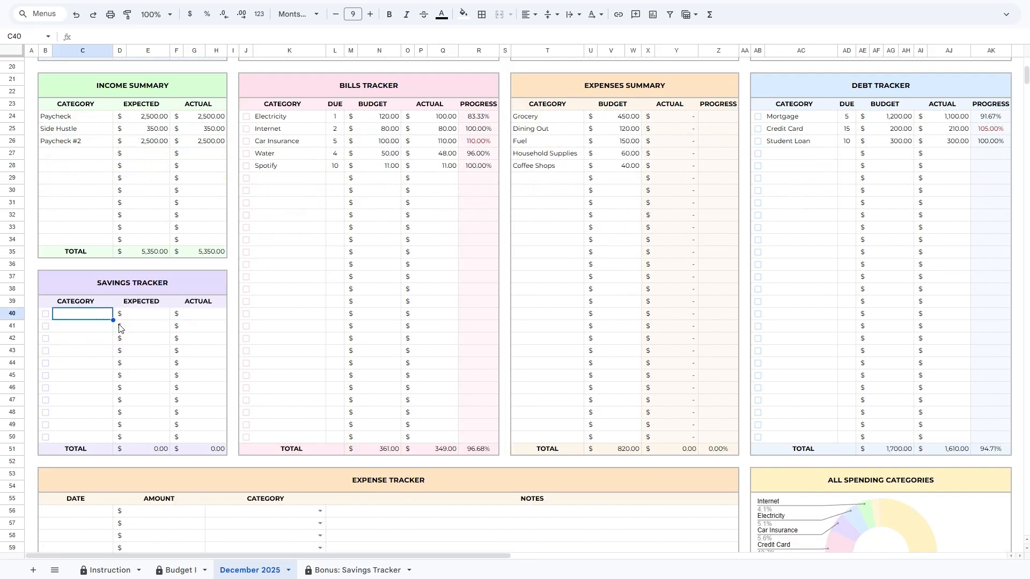
text(Emergency Fu)
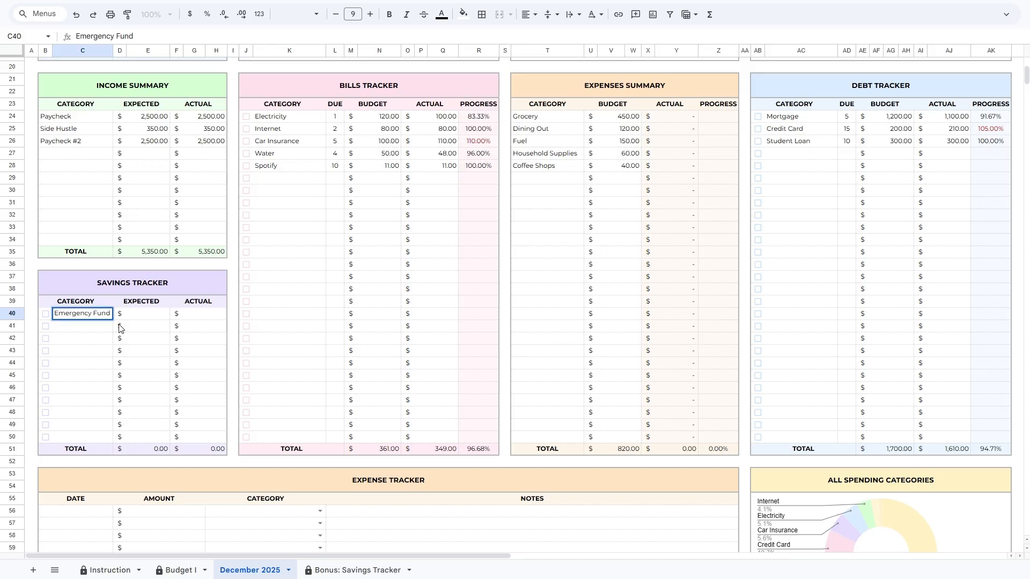
text(nd)
key(Tab)
text(300)
key(Tab)
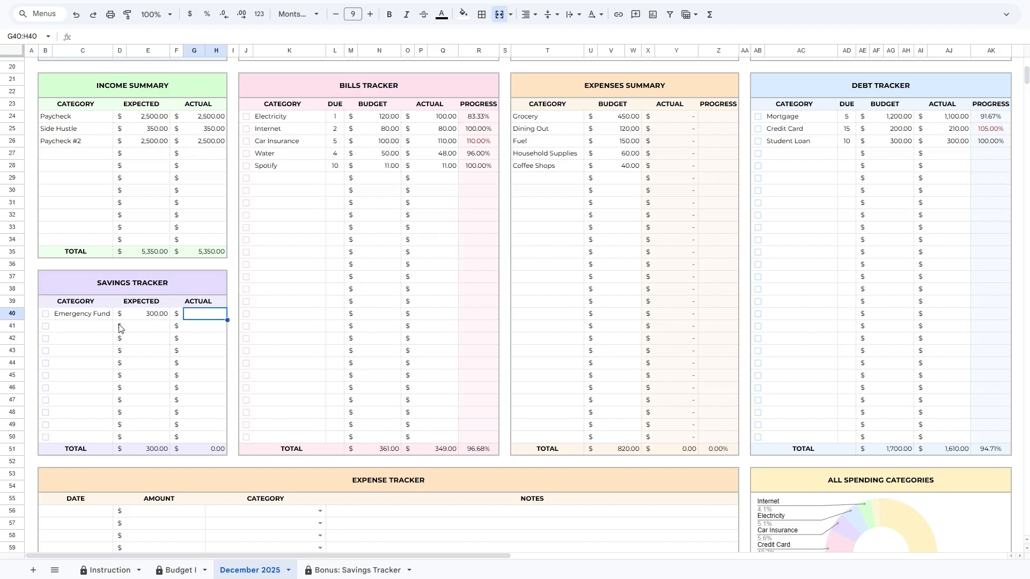
text(300)
key(Return)
Step: Add a Wedding category below Emergency Fund in the savings tracker with 500 expected and 500 actual
text(Wedding)
key(Tab)
text(500)
key(Tab)
text(500)
key(Return)
Step: Add an Investment category below Wedding in the savings tracker with 700 expected and 700 actual
text(Investment)
key(Tab)
text(700)
key(Tab)
text(700)
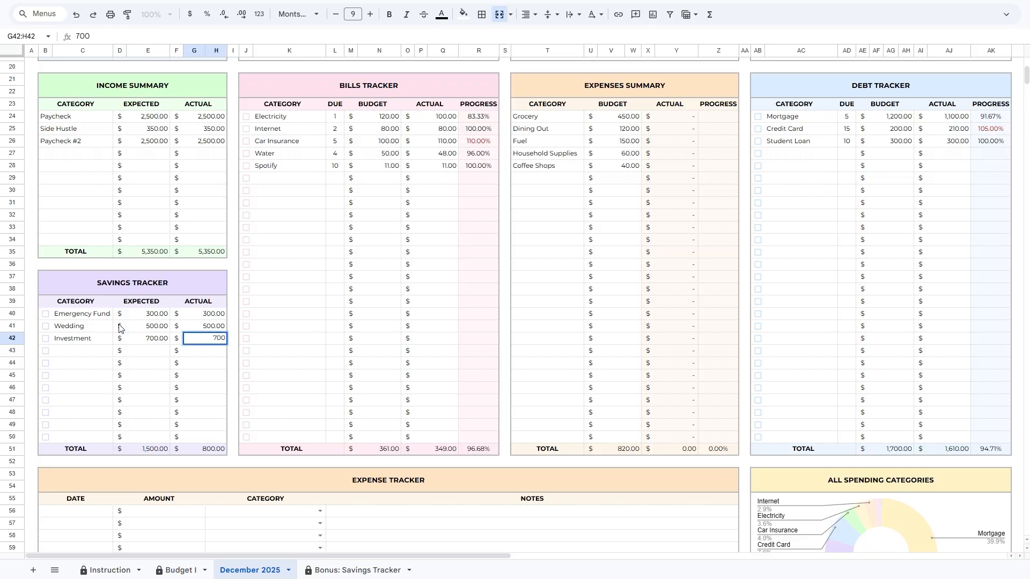
key(Return)
Step: Review the dashboard's summary charts and select the Total Income vs Total Expenses chart heading
scroll(663, 89, up, 6)
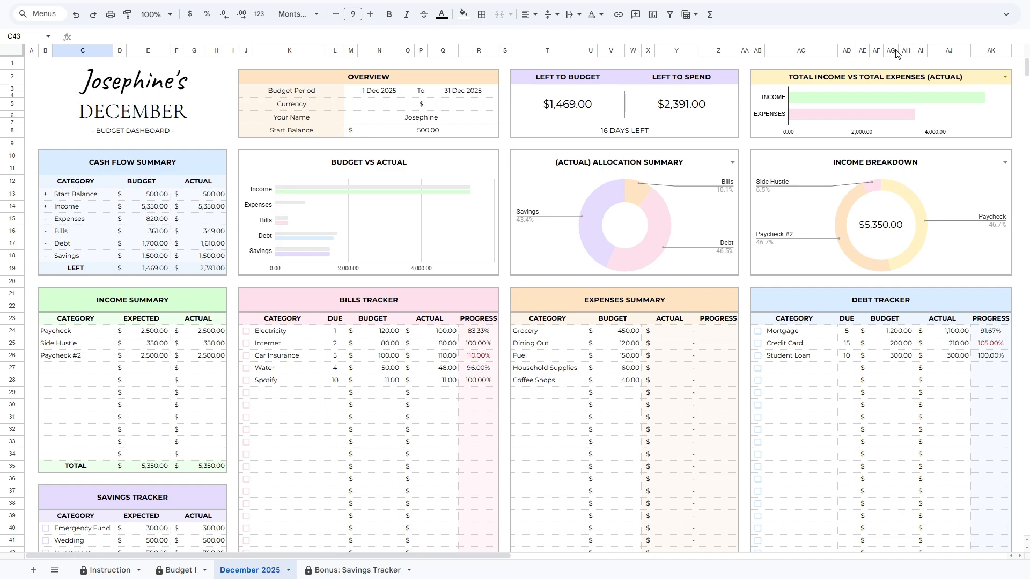
scroll(920, 108, down, 2)
scroll(950, 116, up, 2)
click(862, 81)
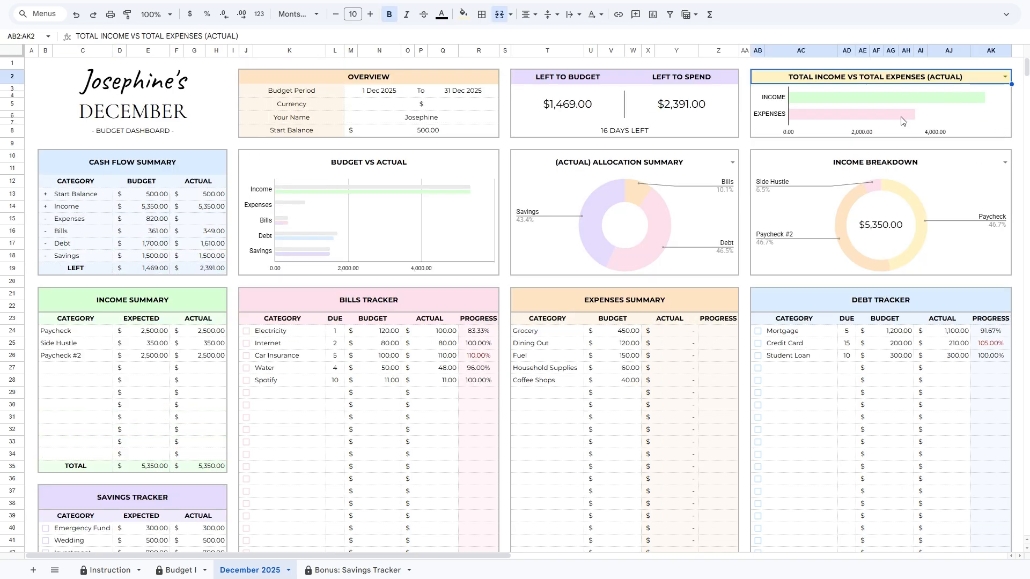
Step: Compare the allocation summary's (BUDGET) view with its (ACTUAL) view, leaving the chart set to (ACTUAL) ALLOCATION SUMMARY
click(732, 161)
click(745, 144)
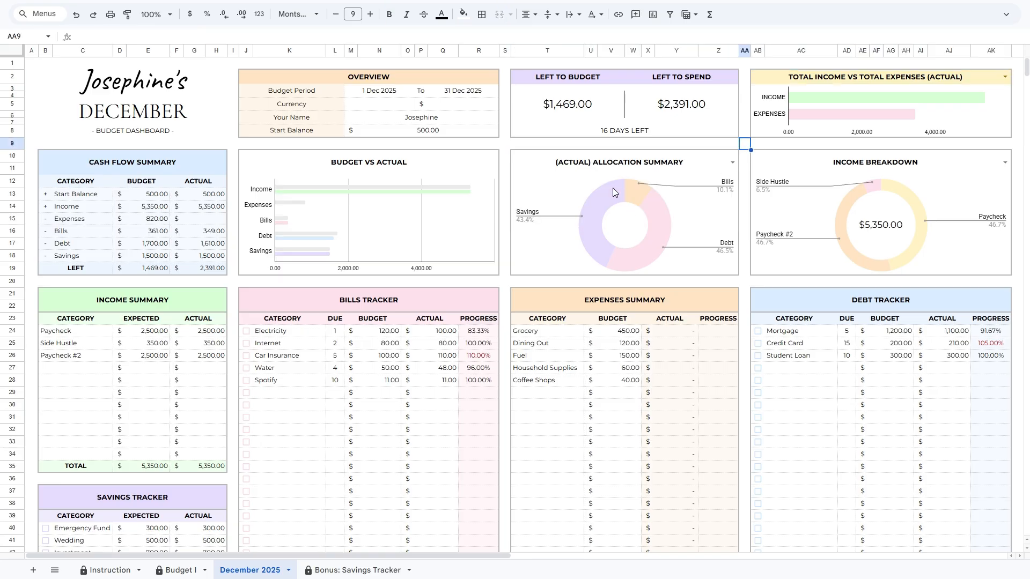
click(732, 159)
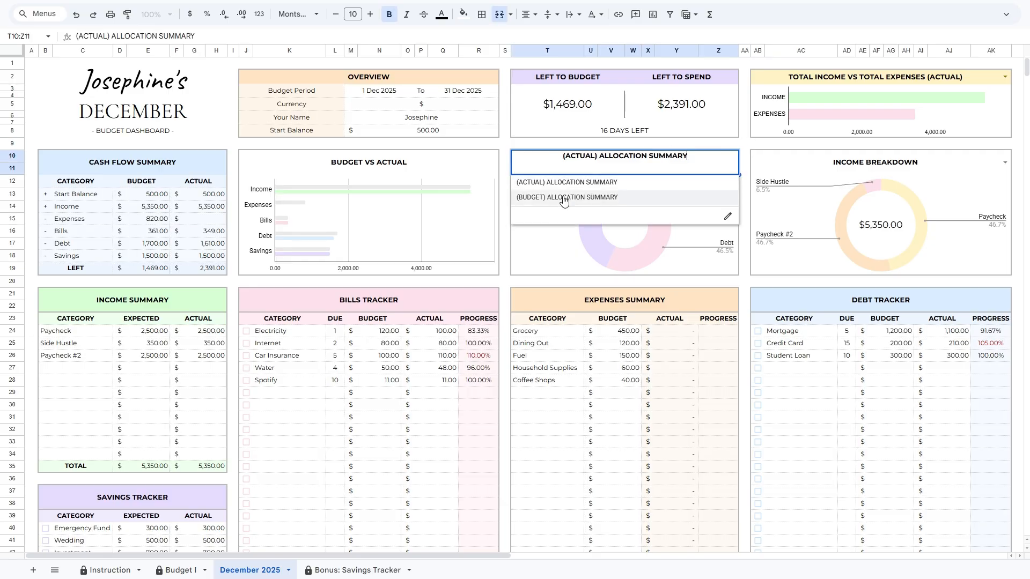
click(553, 197)
click(597, 194)
mouse_move(654, 256)
mouse_move(660, 224)
click(732, 162)
click(603, 185)
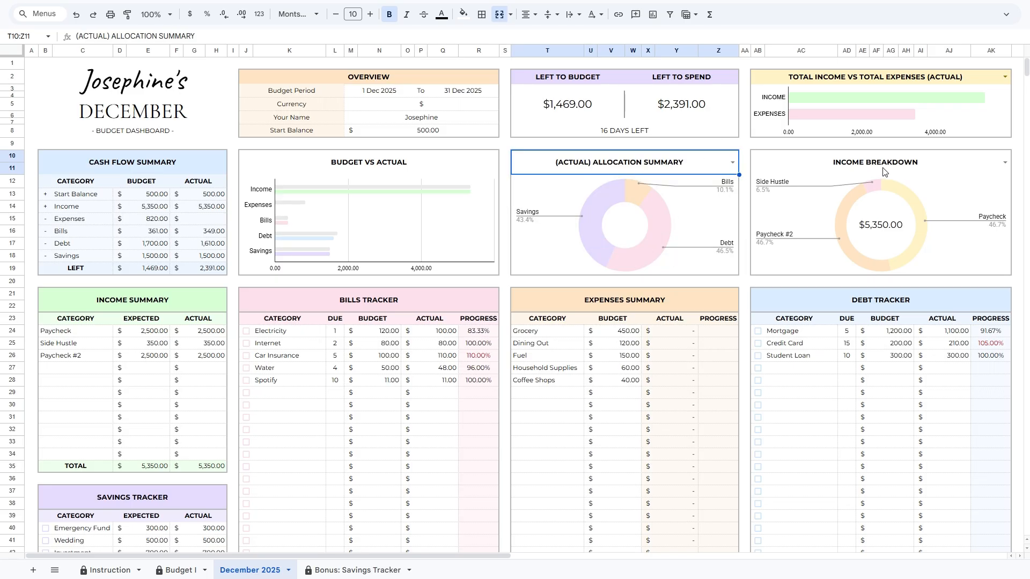
Step: Switch the Income Breakdown chart to BILLS BREAKDOWN and check off Electricity, Internet, Car Insurance and Water in the bills tracker
click(992, 170)
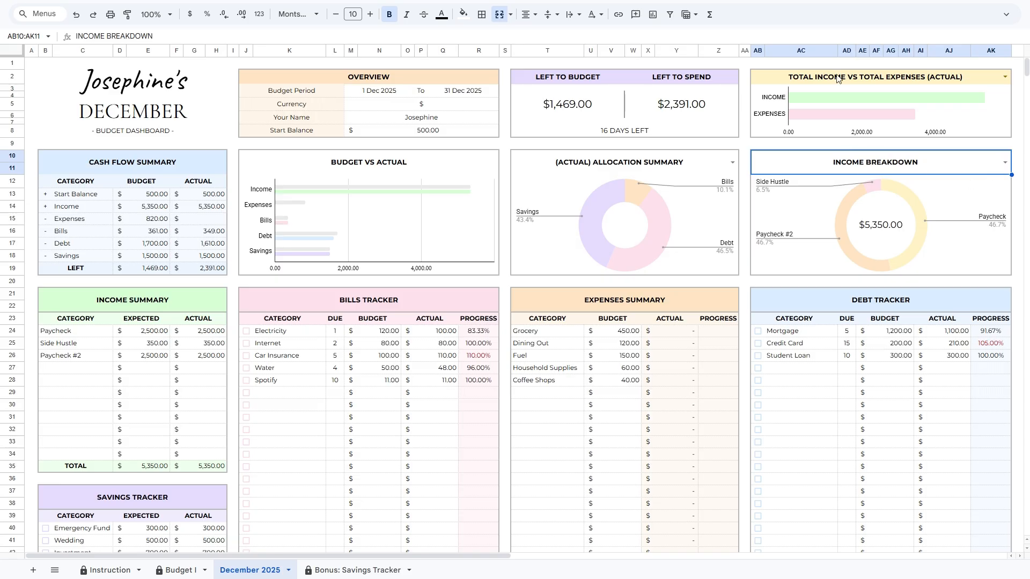
click(810, 75)
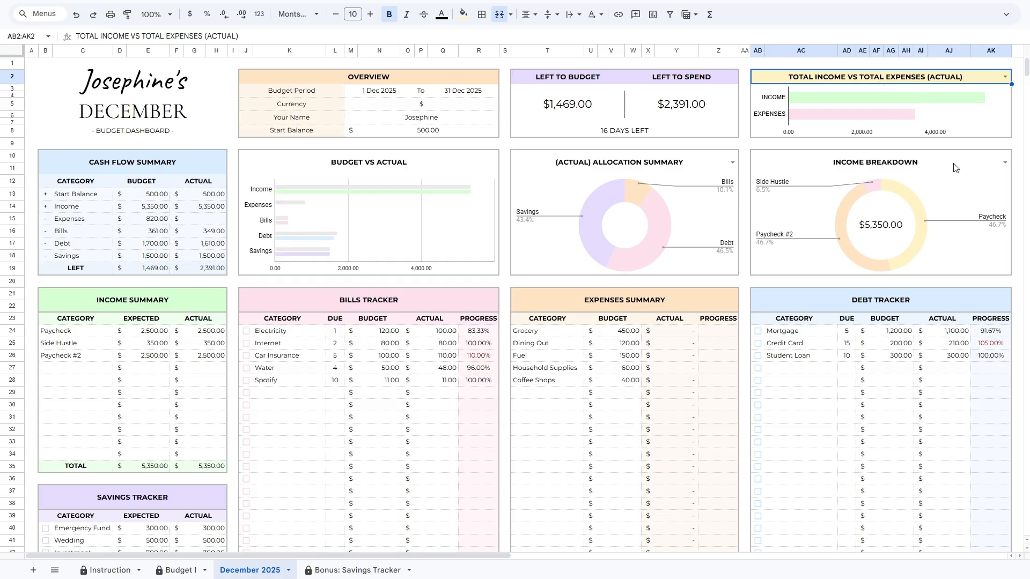
click(901, 161)
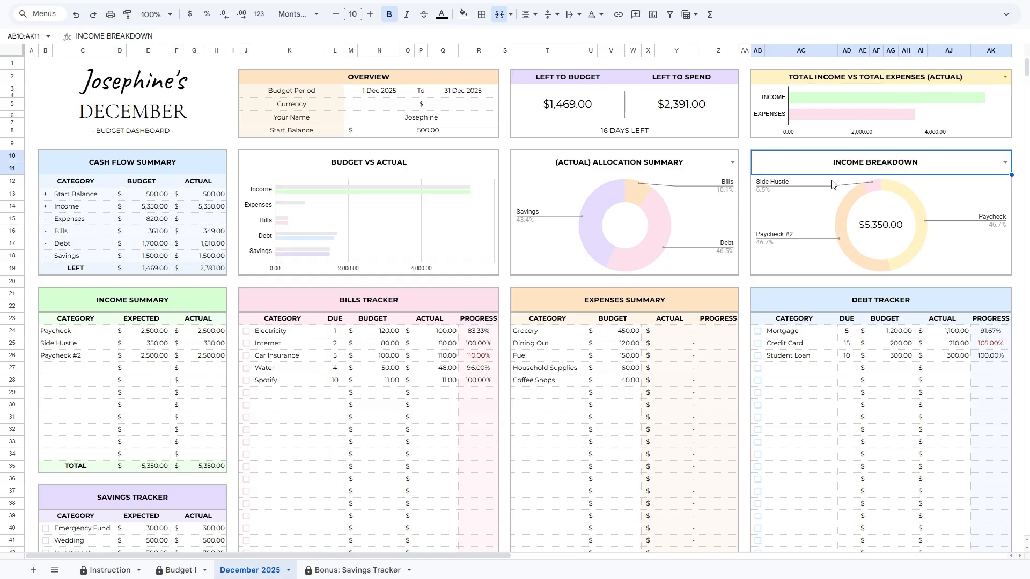
click(1005, 163)
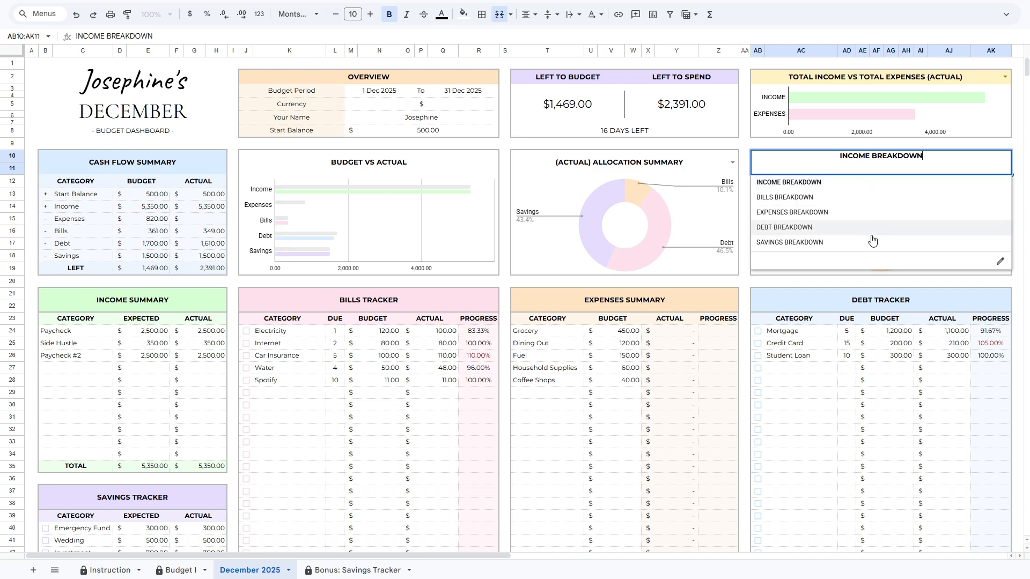
click(799, 198)
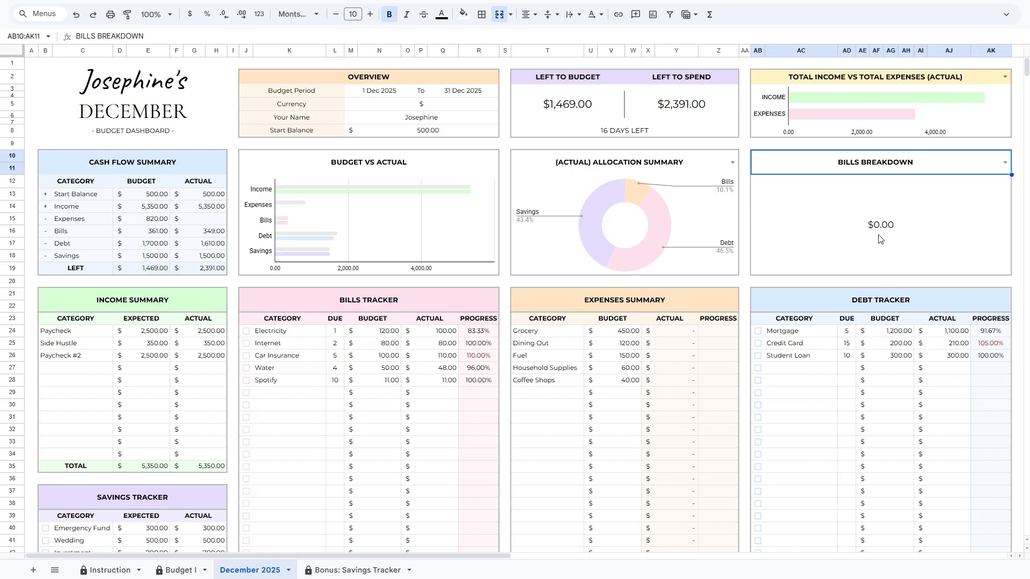
click(266, 331)
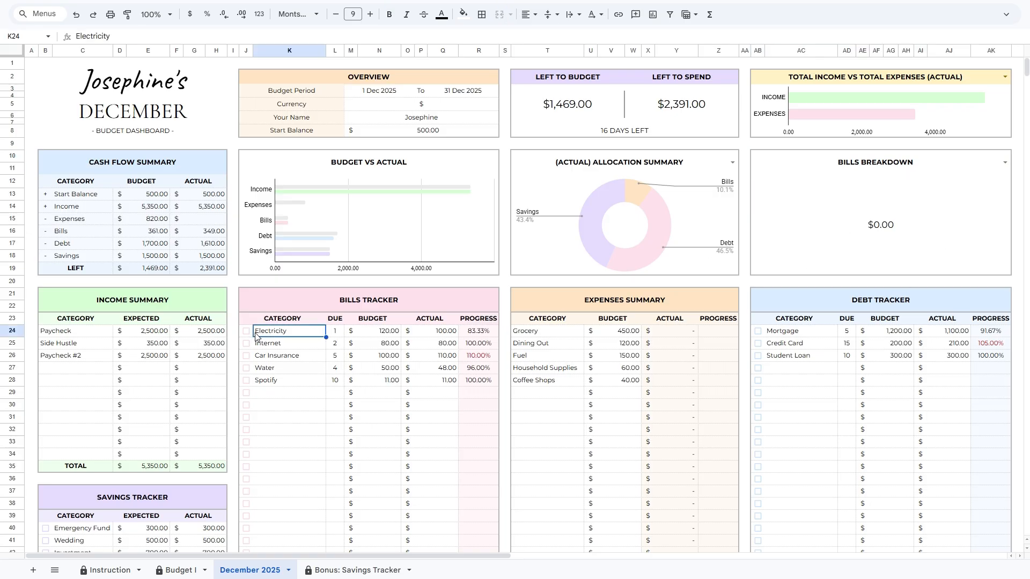
click(247, 332)
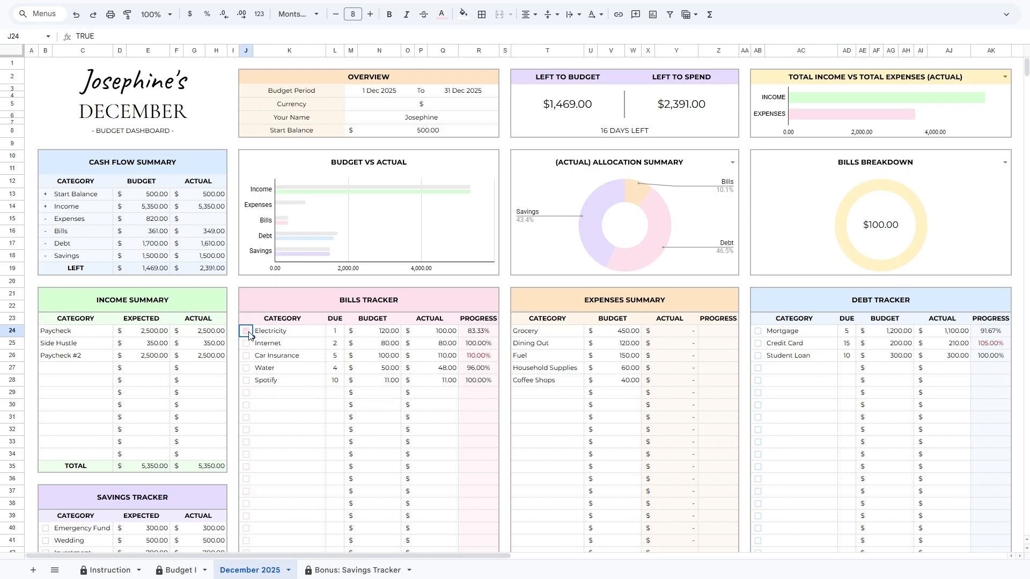
click(246, 344)
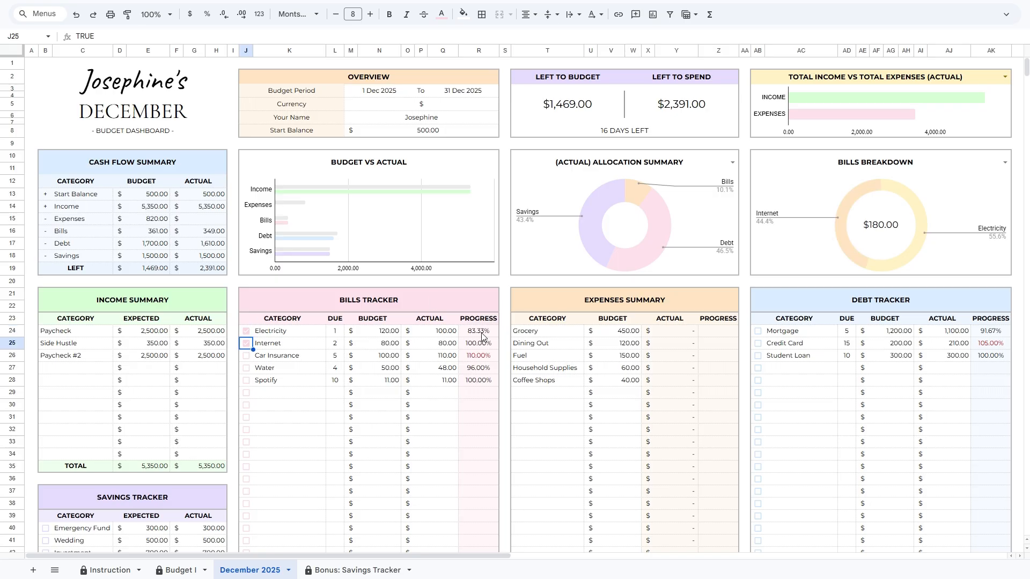
click(246, 357)
click(248, 368)
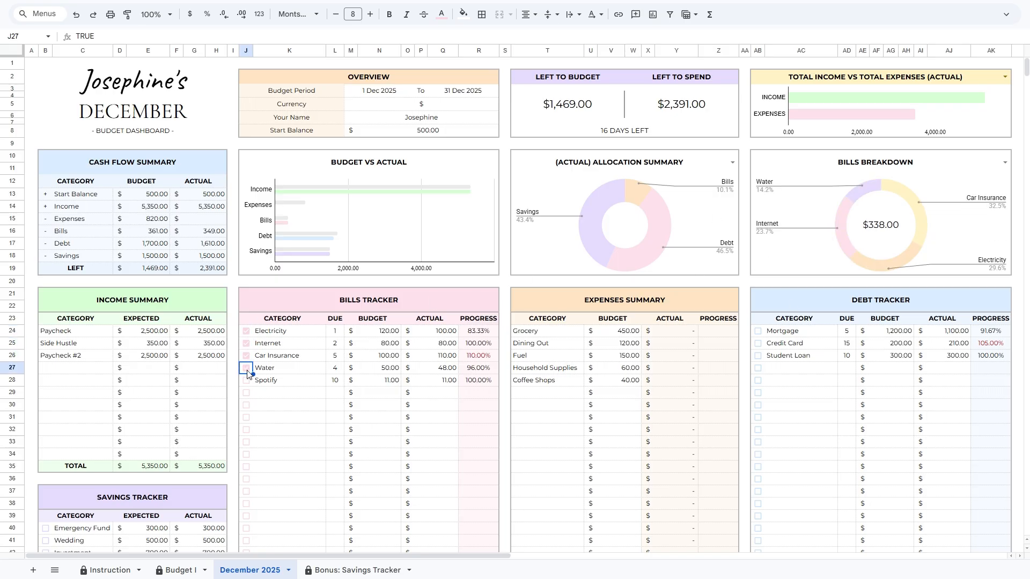
Step: Switch the breakdown chart to DEBT BREAKDOWN and check off Mortgage, Student Loan and Credit Card in the debt tracker
click(1004, 162)
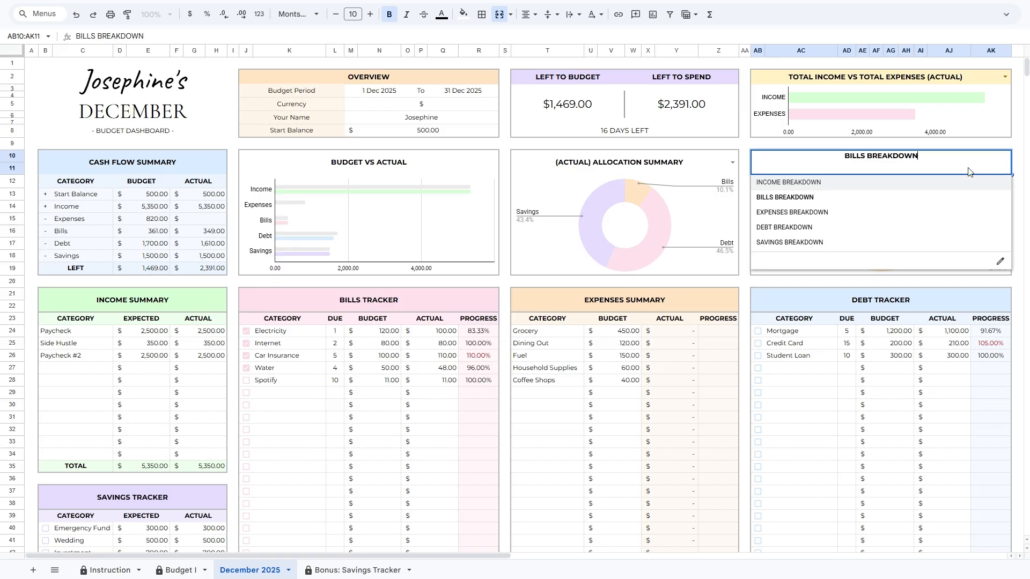
click(784, 227)
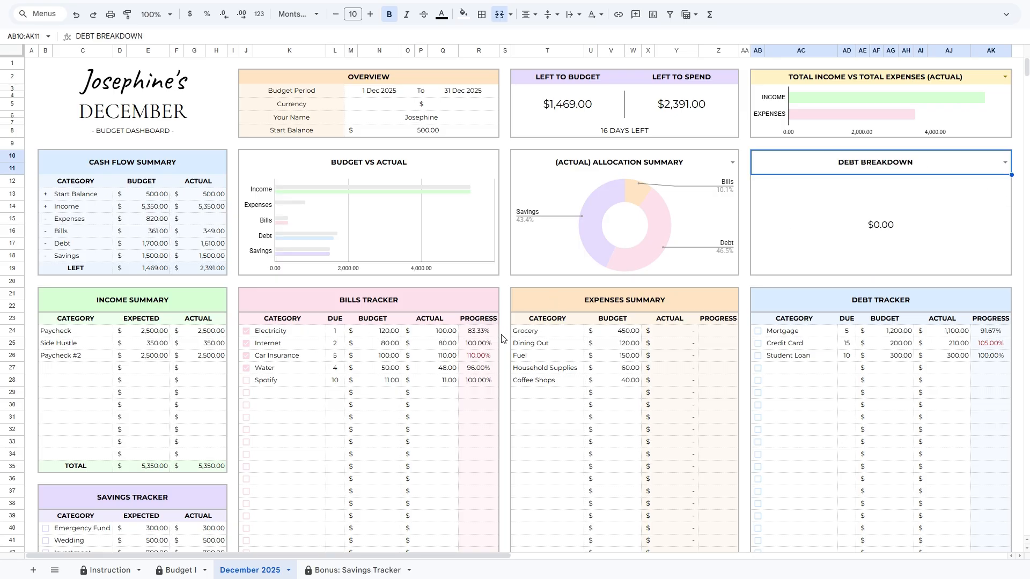
click(758, 330)
click(758, 356)
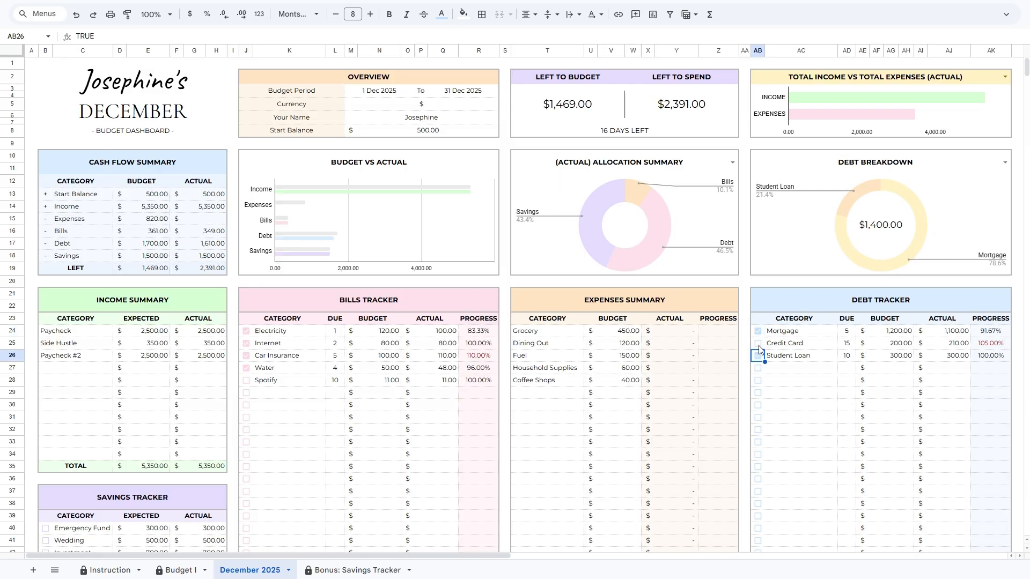
click(758, 344)
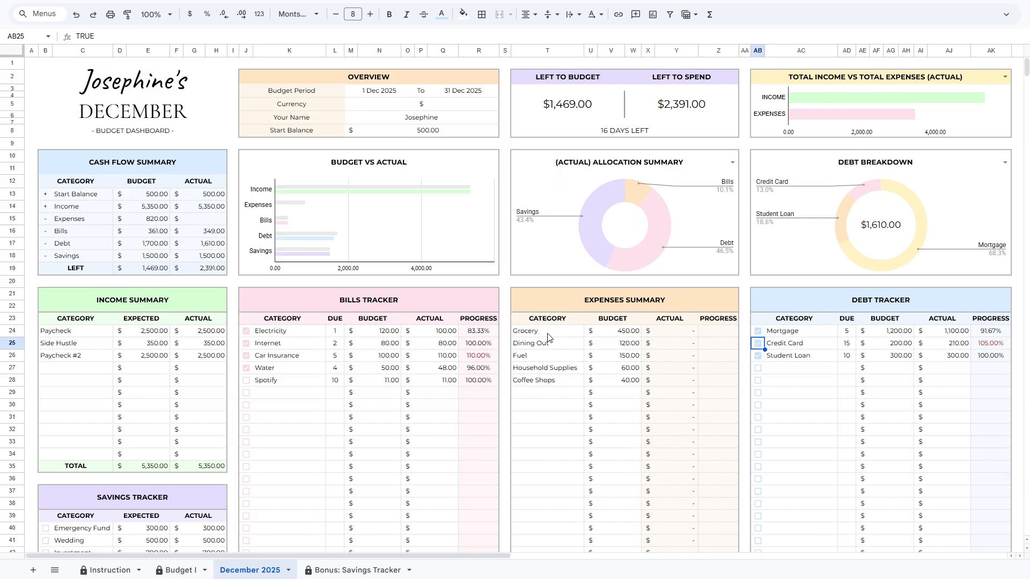
Step: Switch the breakdown chart to SAVINGS BREAKDOWN and check off Emergency Fund, Investment and Wedding in the savings tracker
click(1004, 162)
click(890, 191)
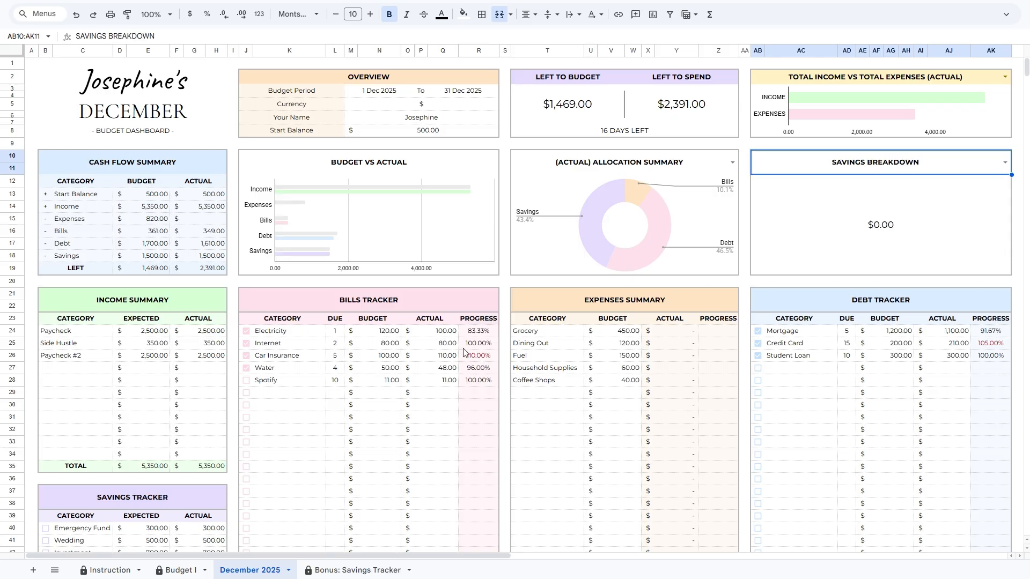
scroll(144, 446, down, 2)
click(46, 475)
click(46, 499)
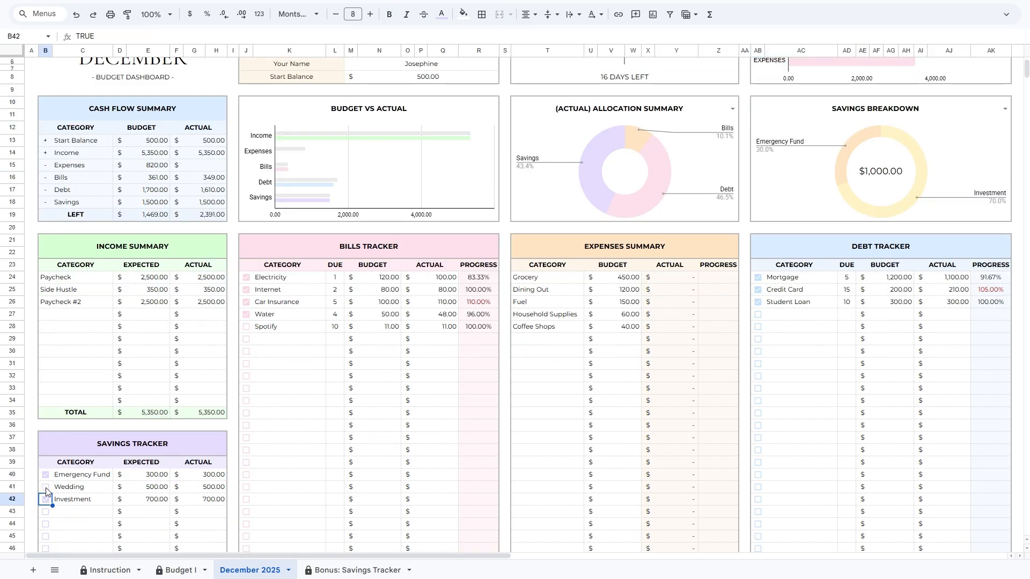
click(45, 487)
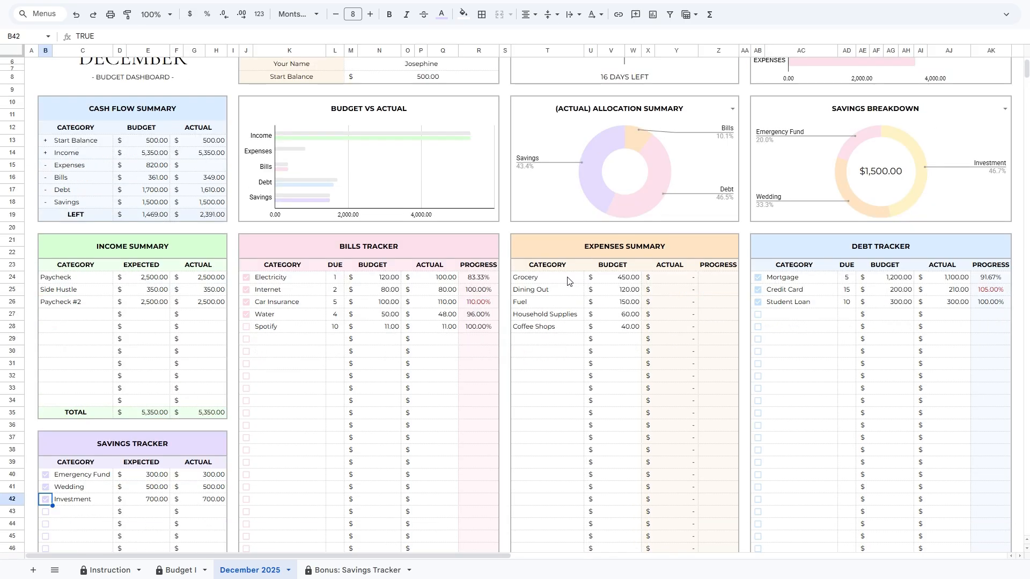
Step: Log a Grocery expense of 250 dated 5 Dec 2025 in the first row of the expense tracker
scroll(595, 285, down, 10)
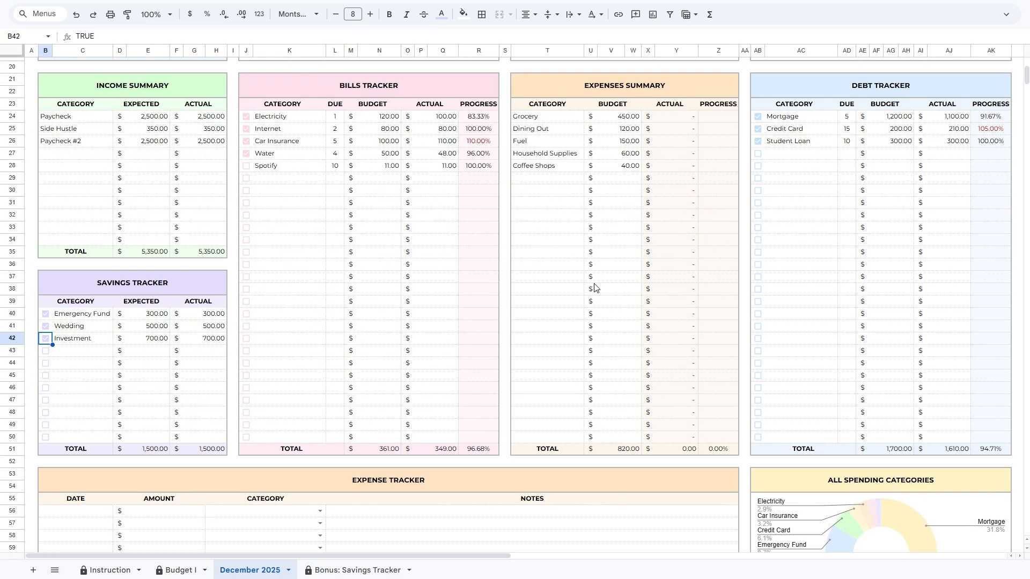
scroll(388, 160, down, 1)
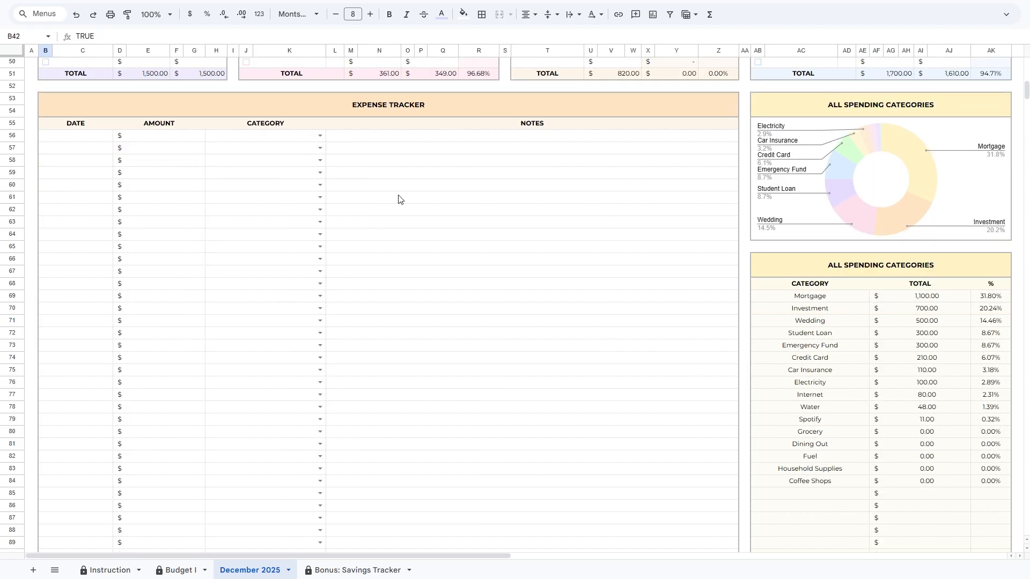
click(74, 139)
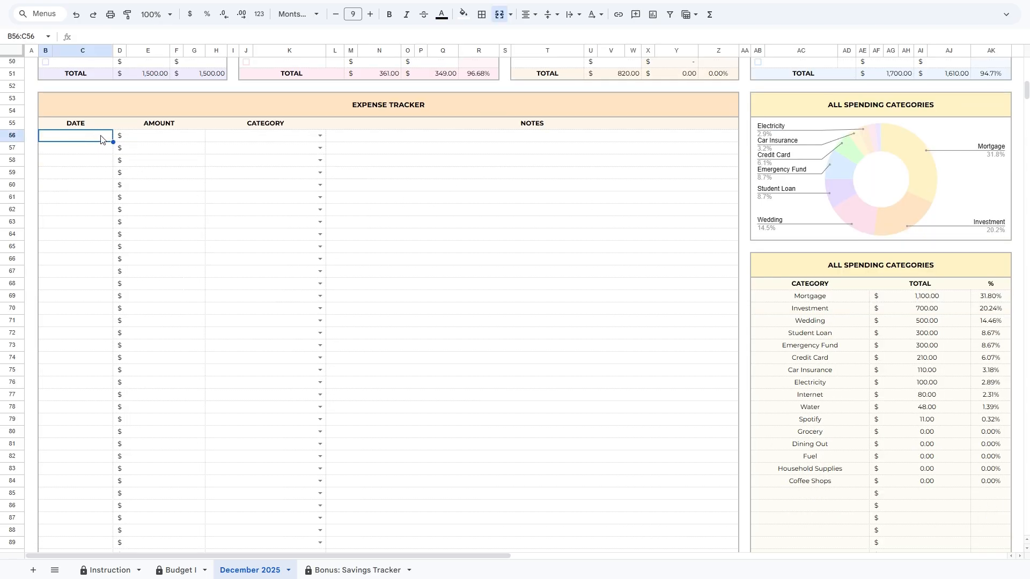
double_click(90, 142)
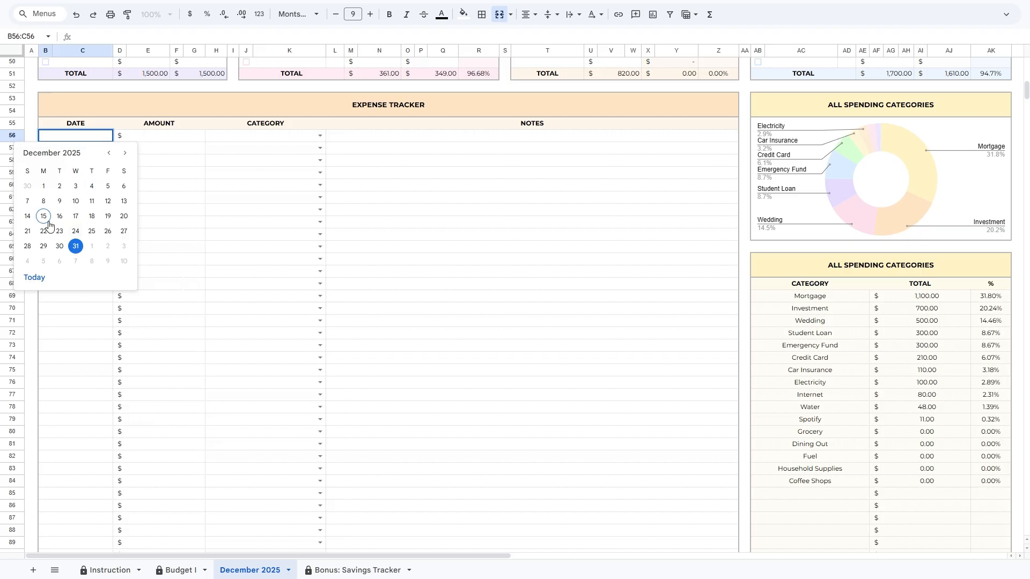
click(108, 187)
click(176, 136)
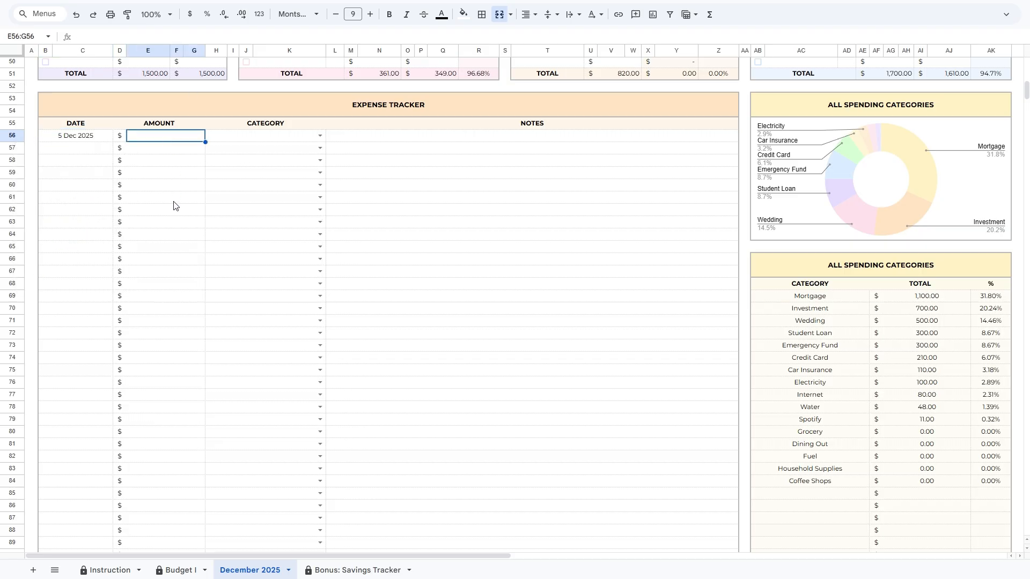
text(250)
key(Tab)
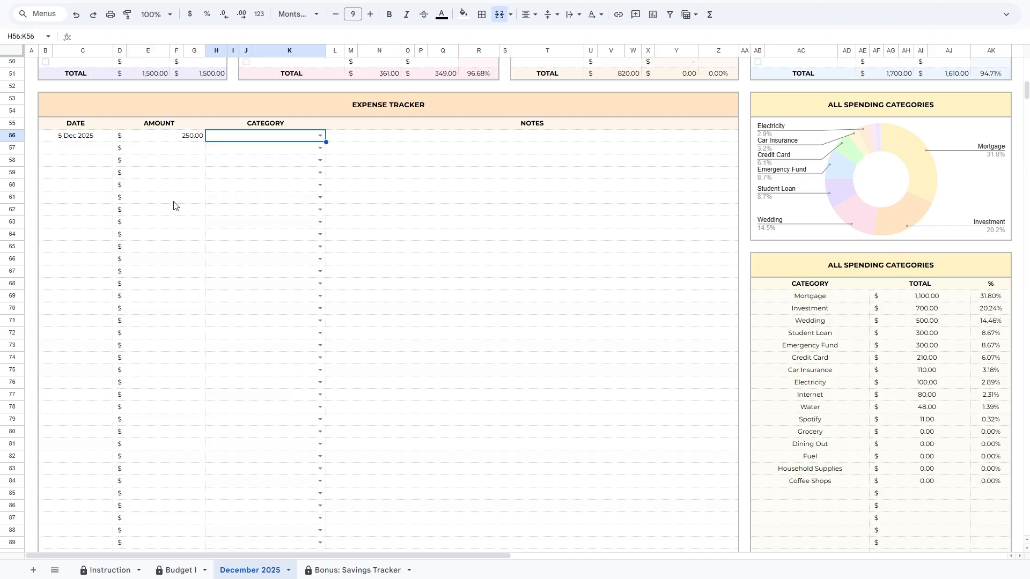
click(321, 136)
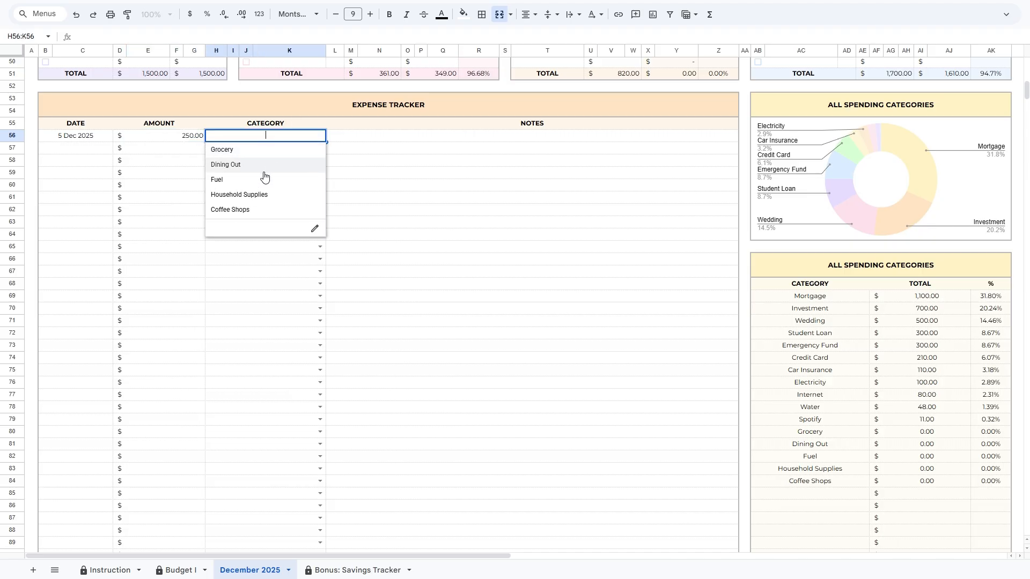
click(236, 152)
Step: Examine the Grocery row's budget, actual amount and progress in the expenses summary
scroll(403, 197, up, 10)
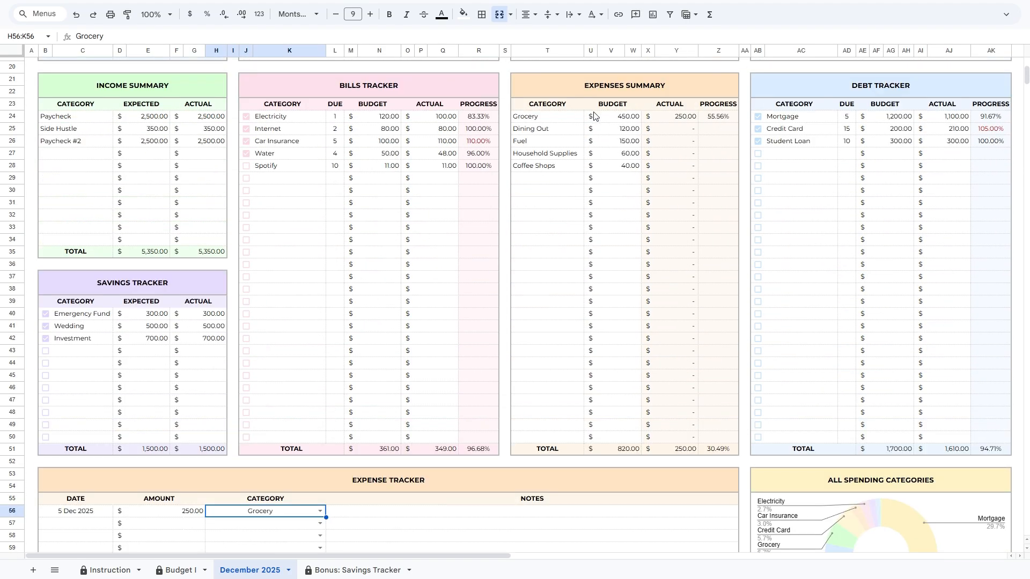
drag(556, 124, 685, 119)
click(670, 125)
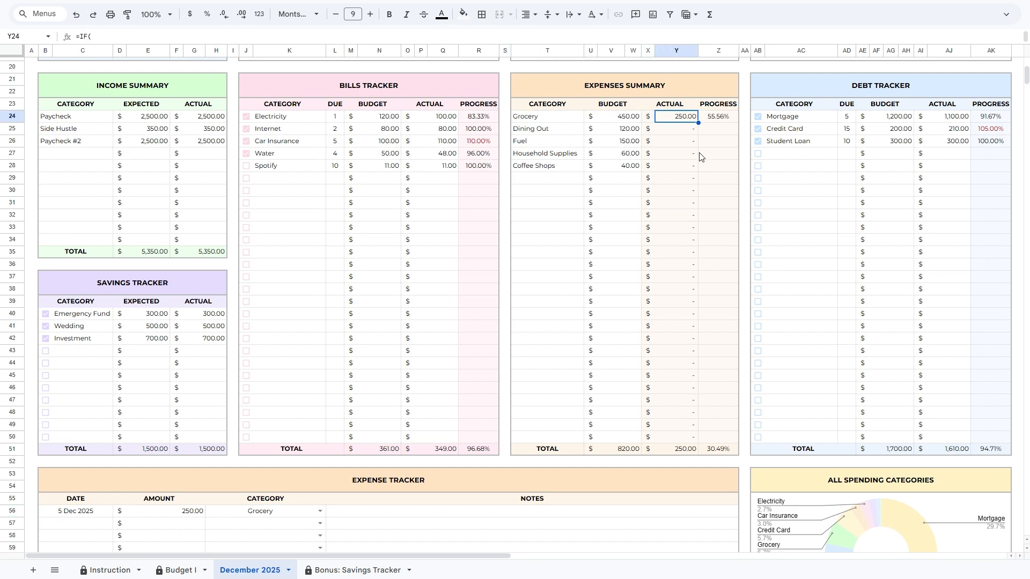
click(728, 121)
click(676, 120)
click(626, 122)
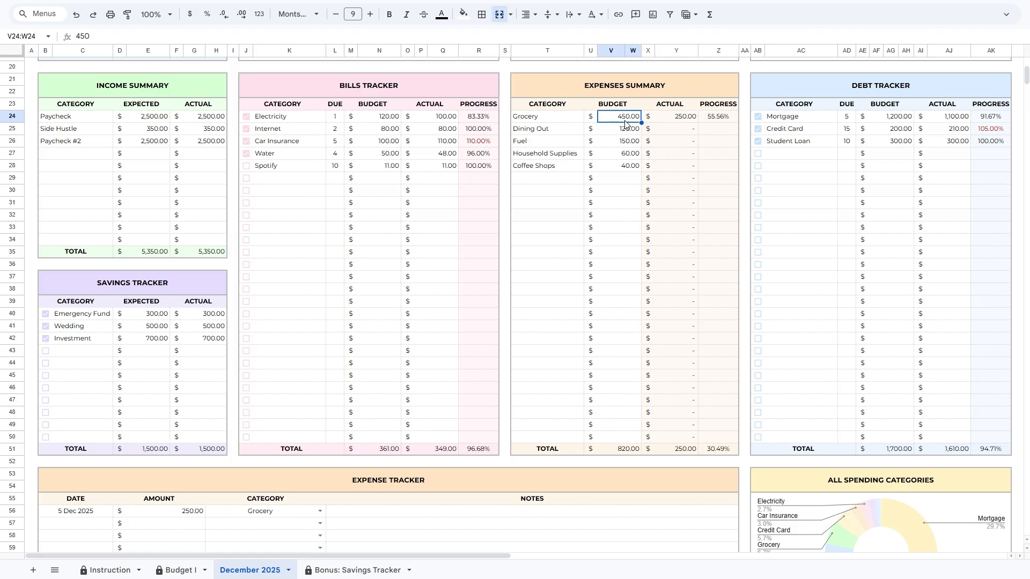
Step: Log a Fuel expense of 100 dated 6 Dec 2025 below the Grocery entry and check the Fuel row in the expenses summary
scroll(590, 253, down, 1)
scroll(588, 258, down, 2)
double_click(97, 361)
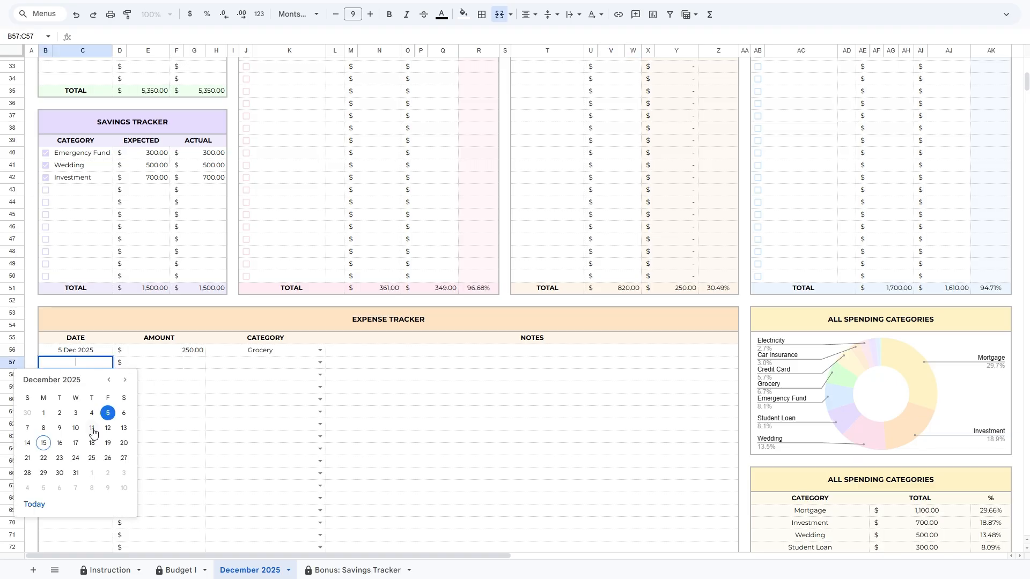
click(125, 415)
click(185, 368)
double_click(187, 369)
text(100)
key(Tab)
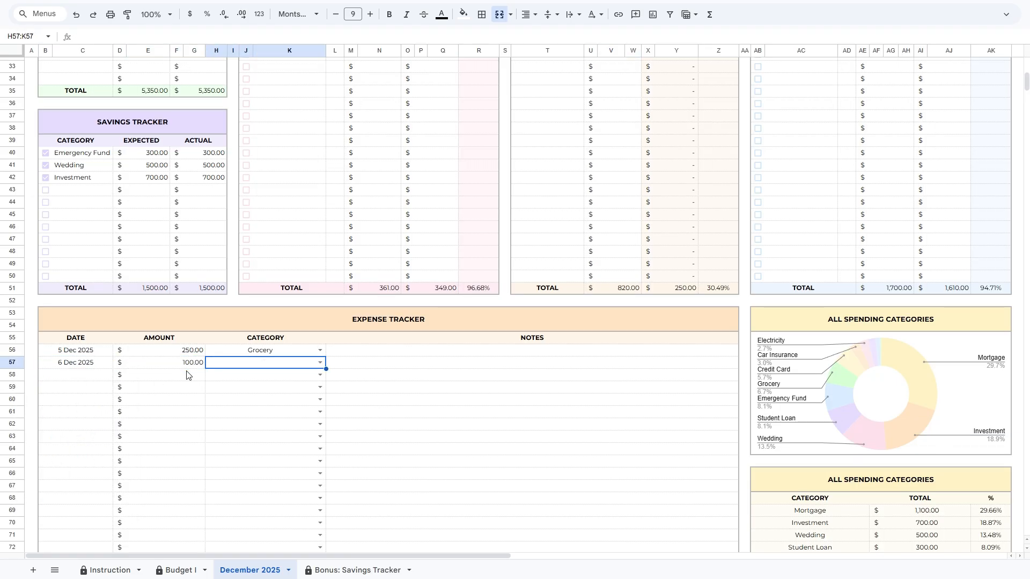
click(320, 362)
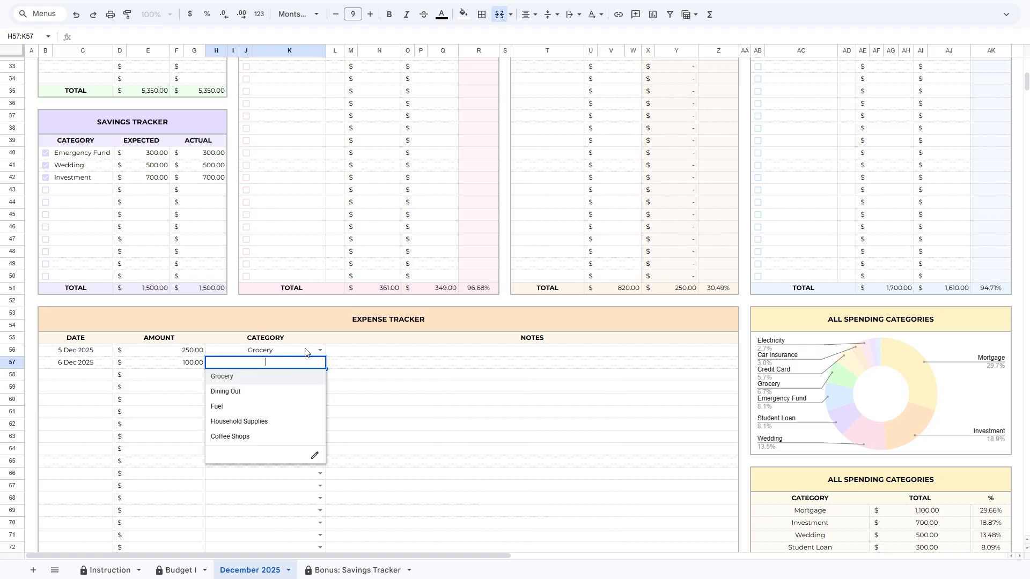
click(249, 413)
scroll(263, 407, up, 5)
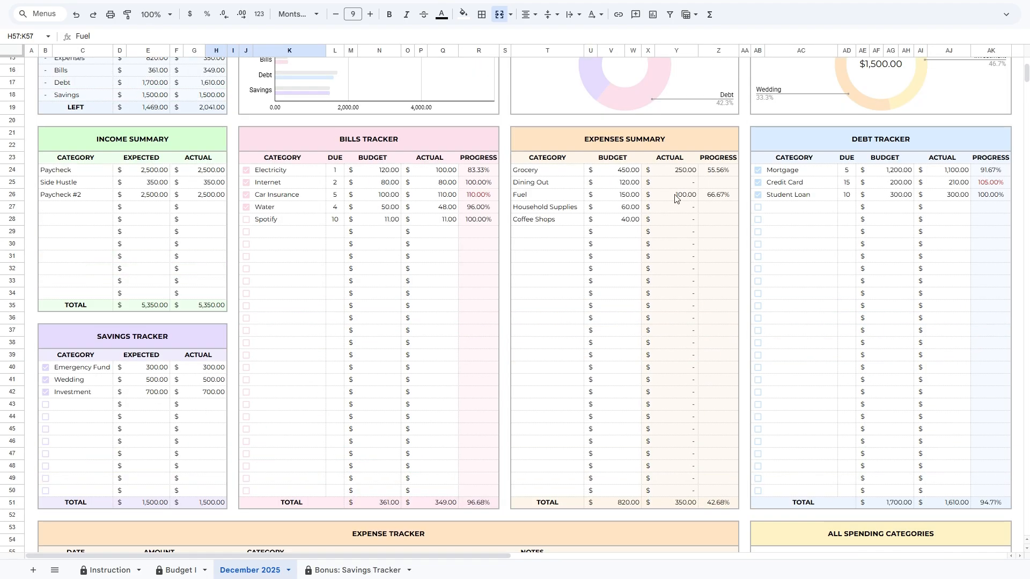
drag(567, 197, 704, 199)
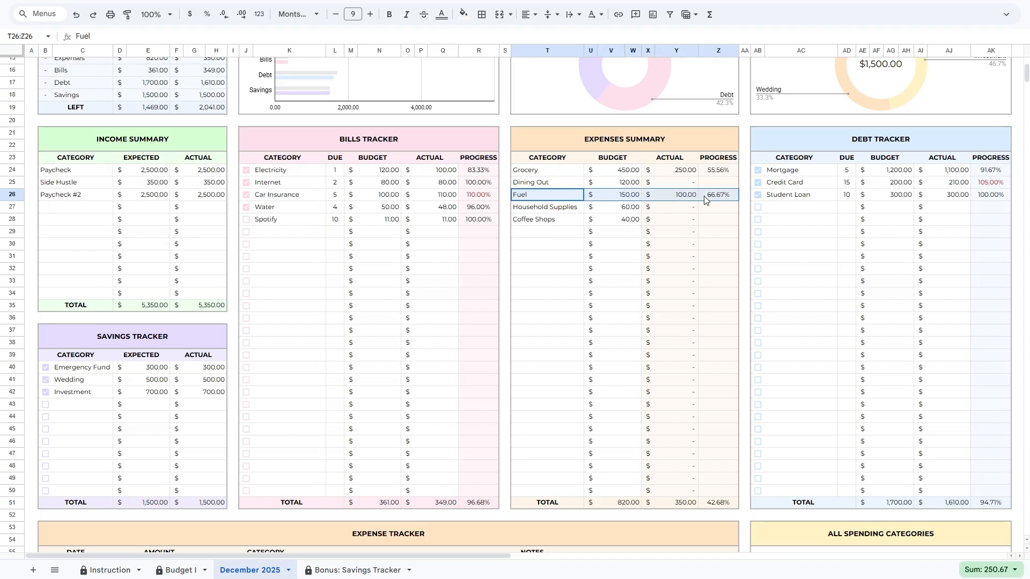
click(677, 197)
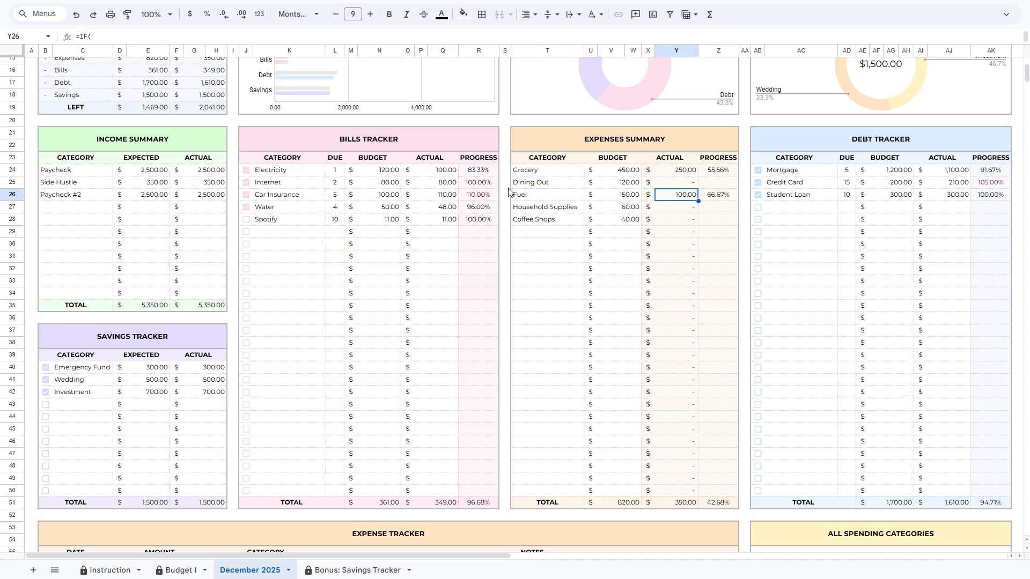
Step: Examine the all spending categories chart and the table of category totals and percentages beside the expense tracker
click(547, 196)
scroll(554, 211, down, 7)
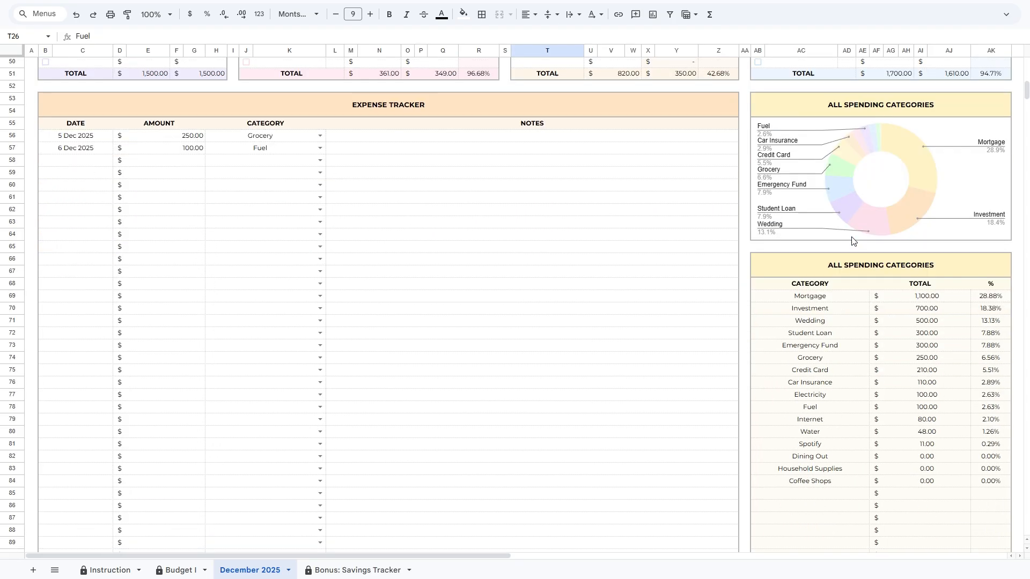
click(713, 231)
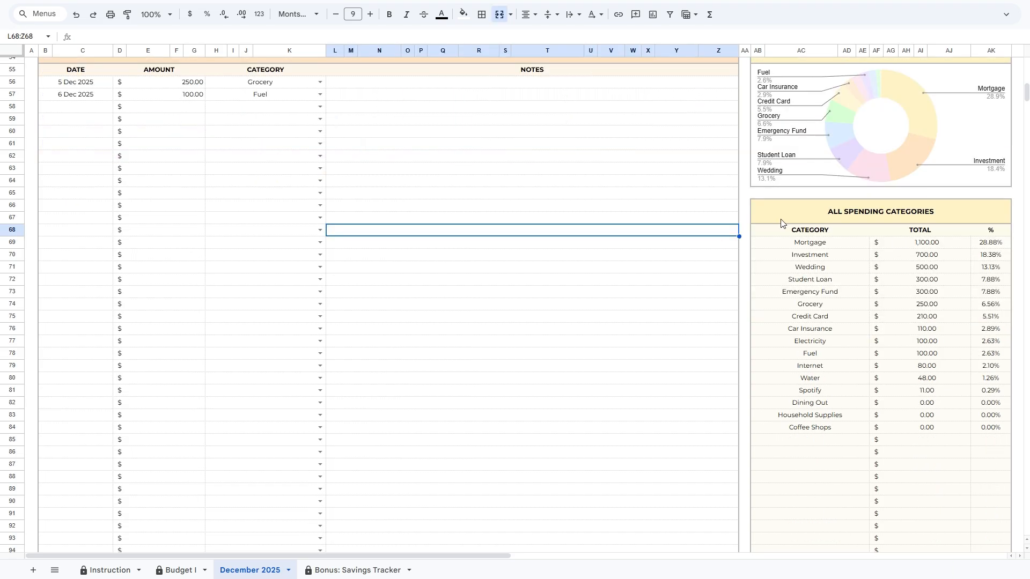
drag(790, 231, 993, 432)
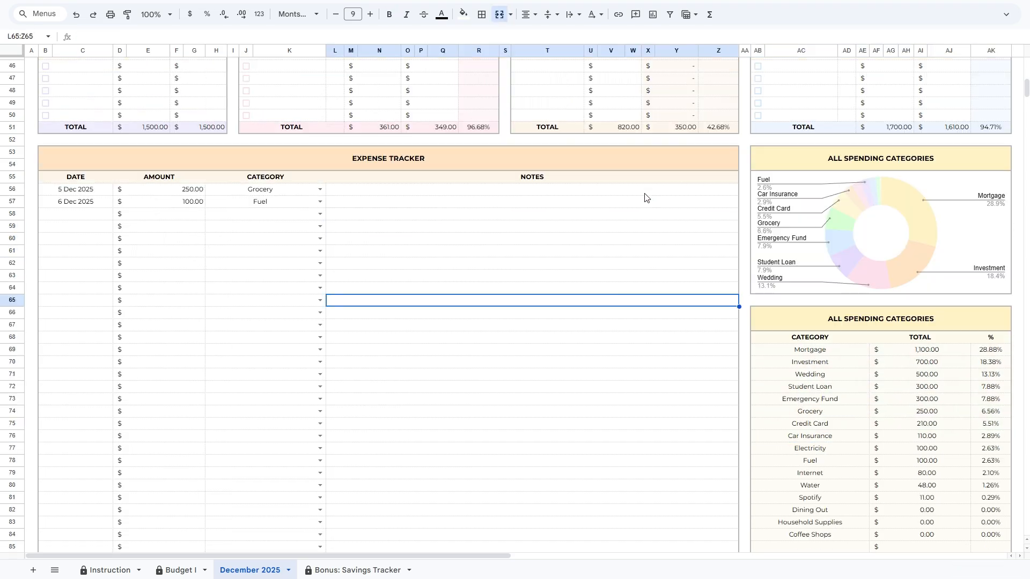
scroll(645, 197, up, 4)
scroll(645, 196, up, 6)
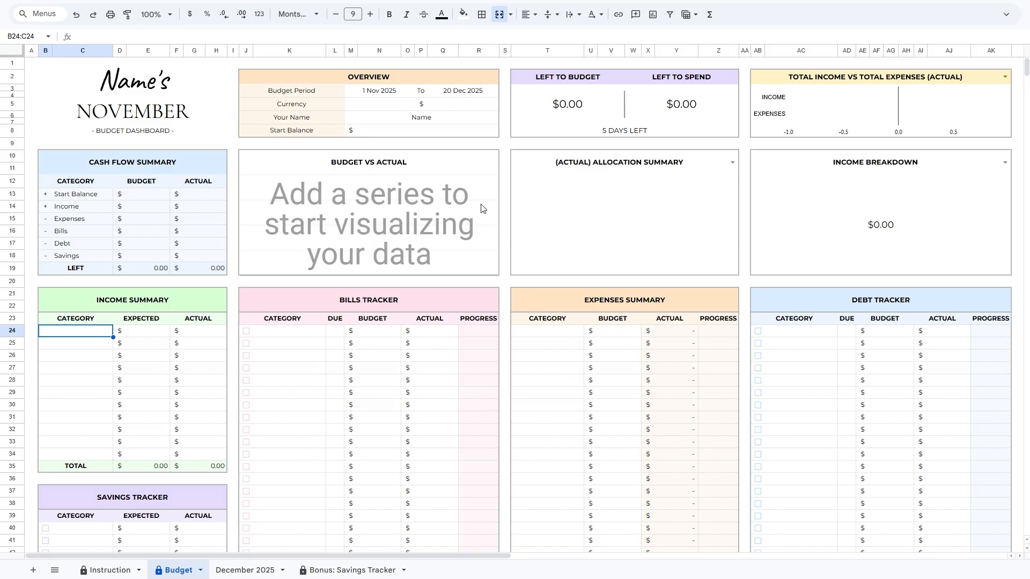
Step: Clear the budget period's start and end dates in the overview of the Budget template sheet
click(391, 96)
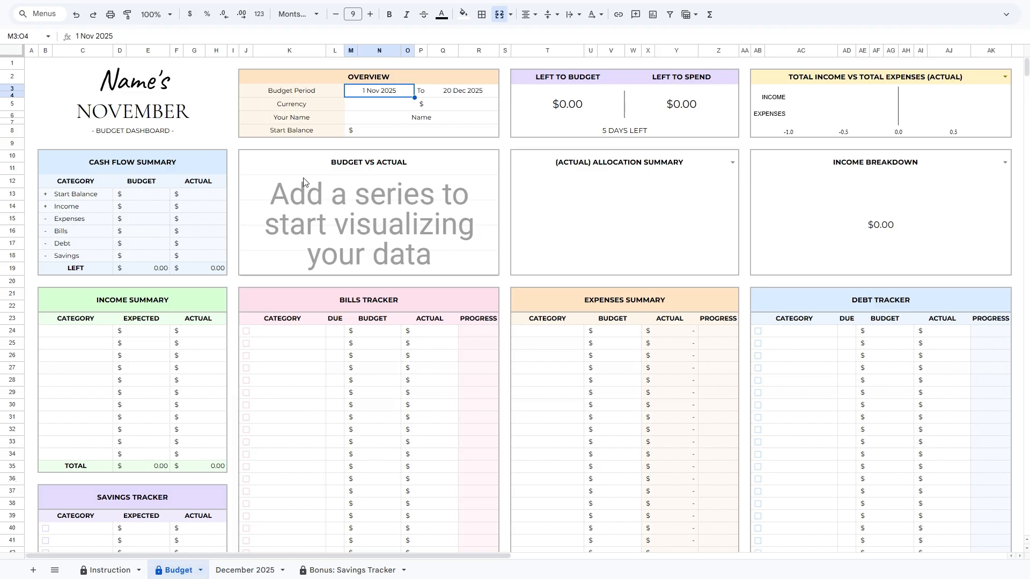
click(96, 332)
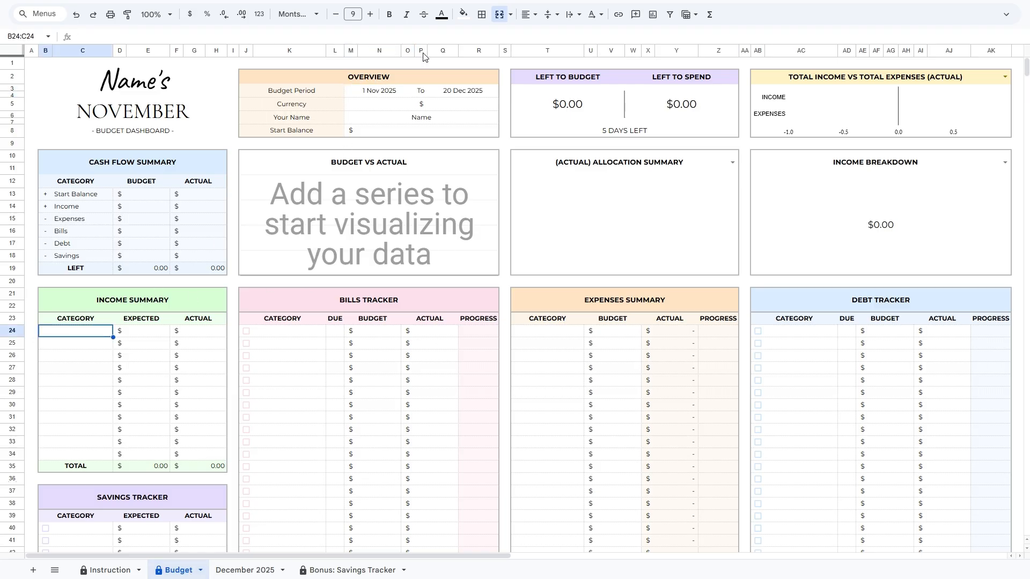
click(389, 94)
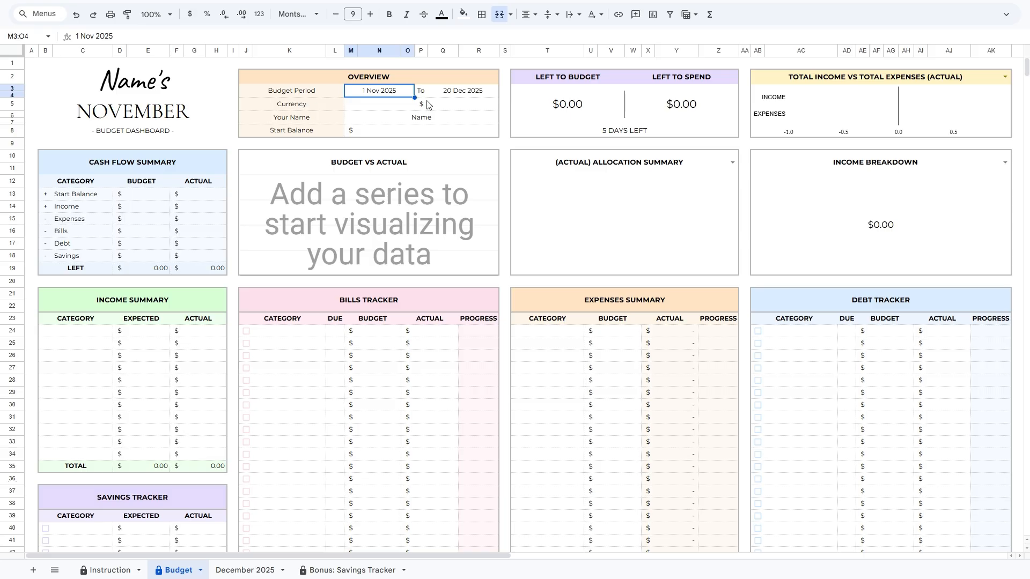
key(Delete)
key(Tab)
key(Tab)
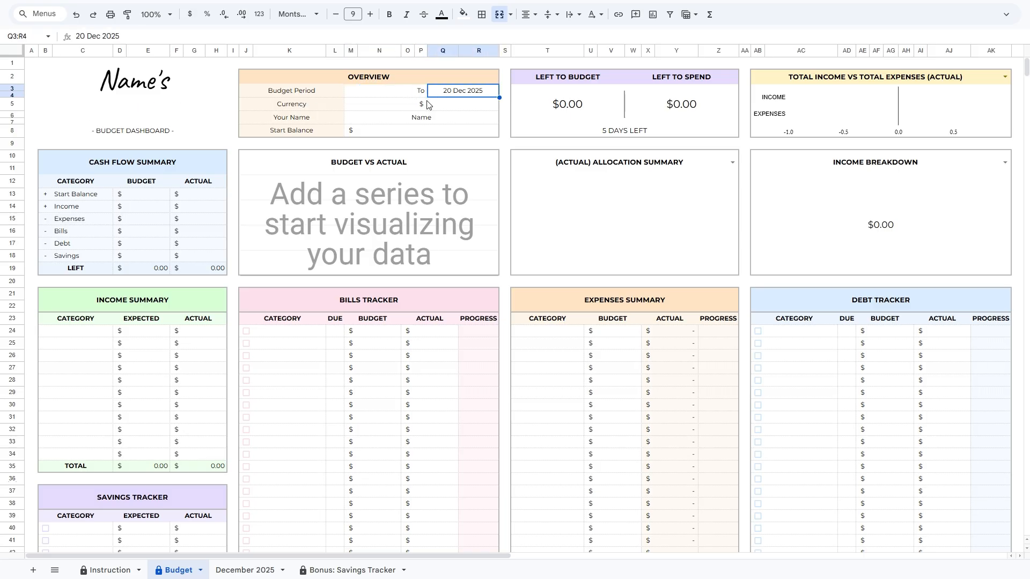
key(Delete)
Step: Enter the owner's first name as Your Name in the template's overview
click(427, 104)
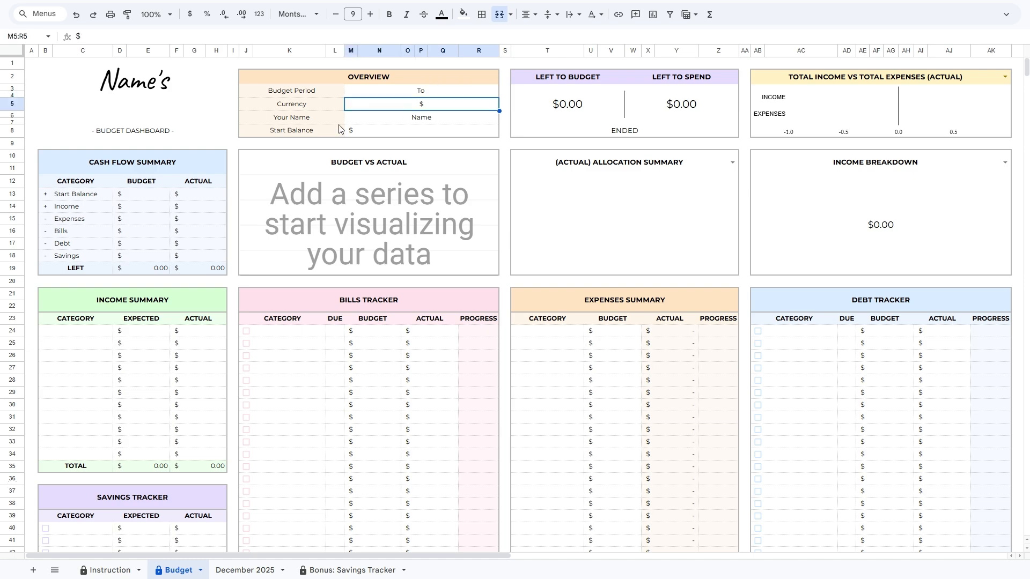
click(452, 121)
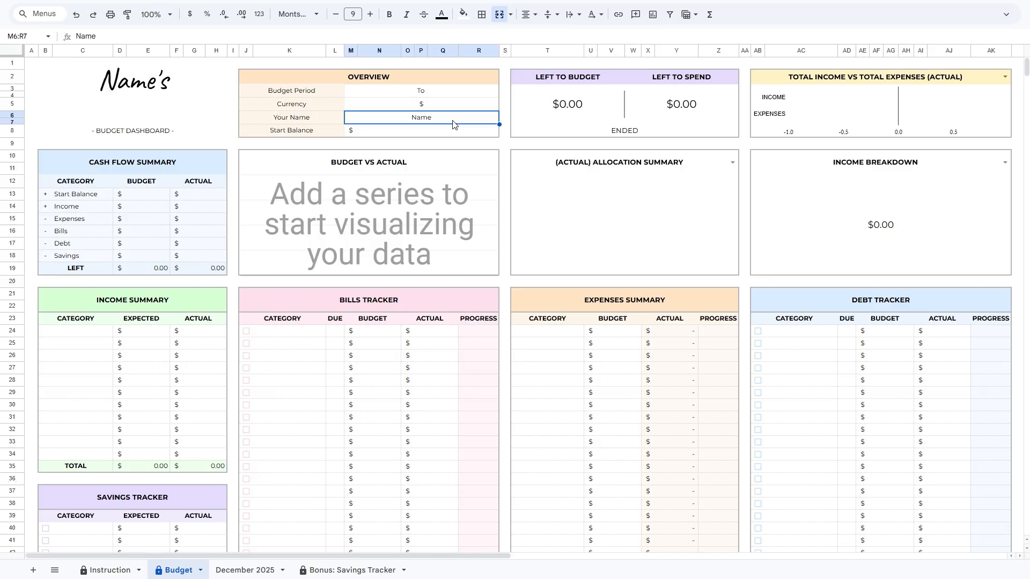
text(Josephon)
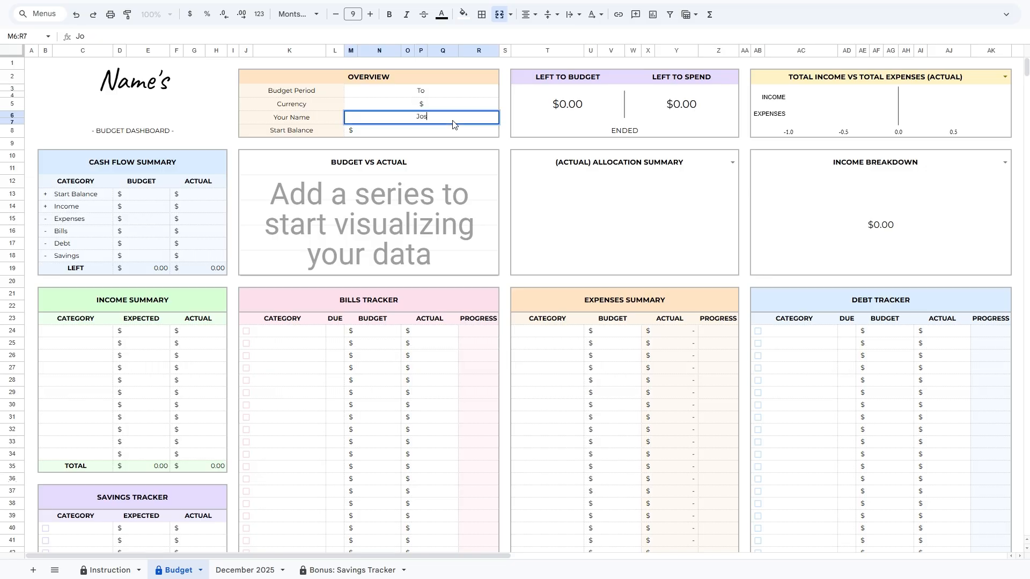
key(BackSpace)
key(BackSpace)
text(ine)
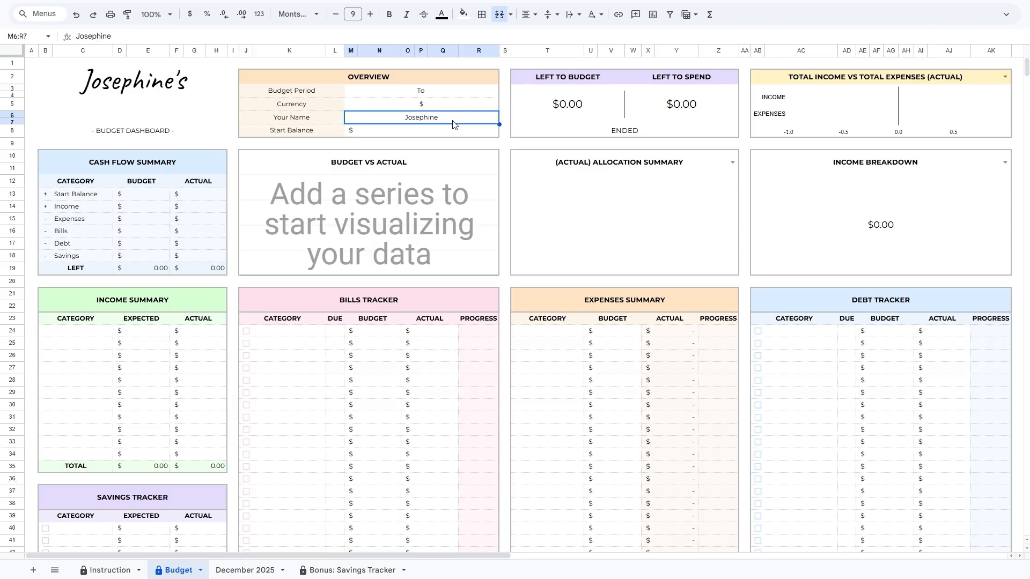
click(445, 135)
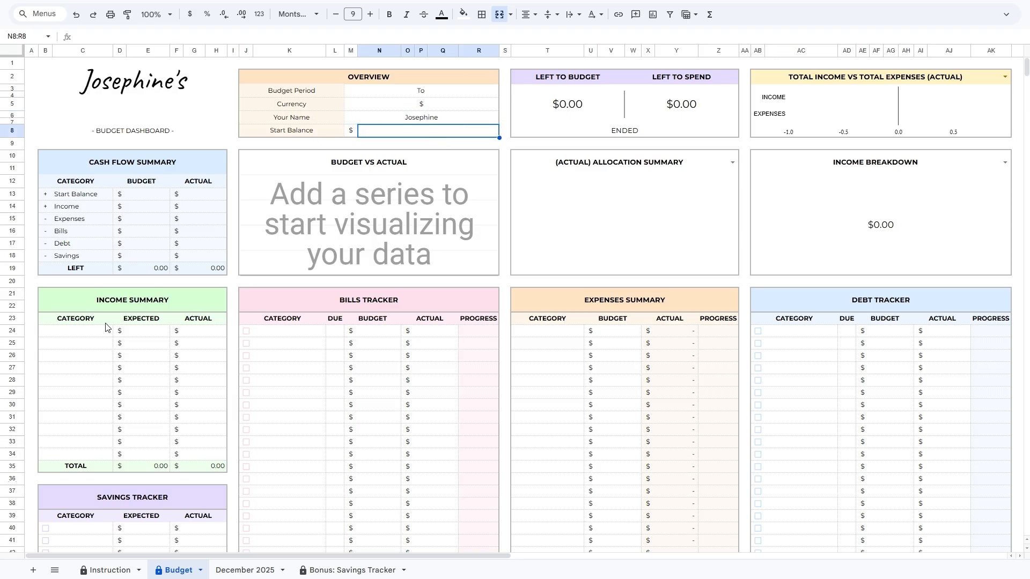
Step: Add Paycheck as the first income summary row with 2500 expected and 2500 actual
click(77, 338)
text(Paycheck)
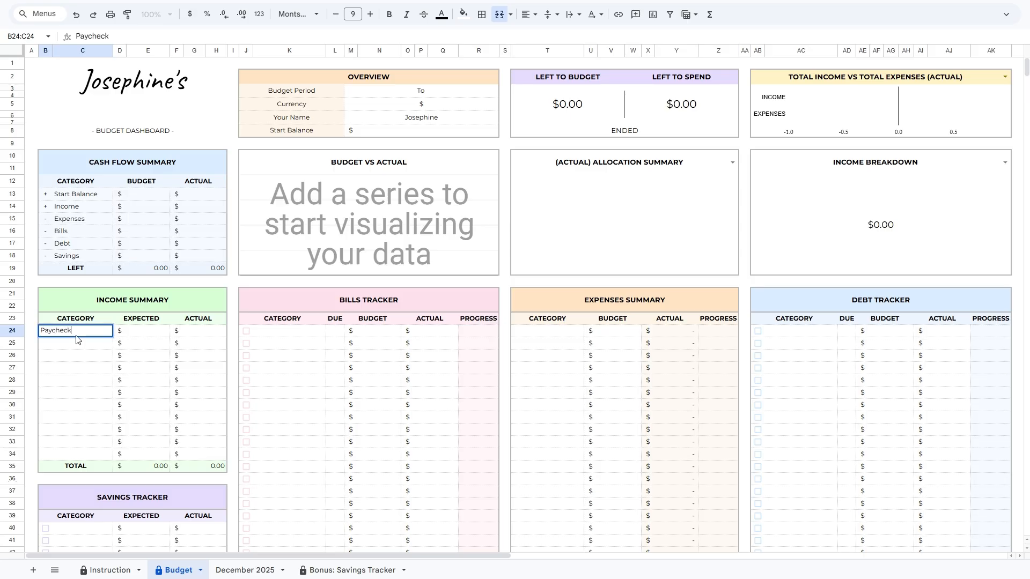
key(Tab)
text(2500)
key(Tab)
text(2500)
key(Return)
Step: Clear the Paycheck row's actual amount in the income summary
key(Right)
key(Right)
key(Up)
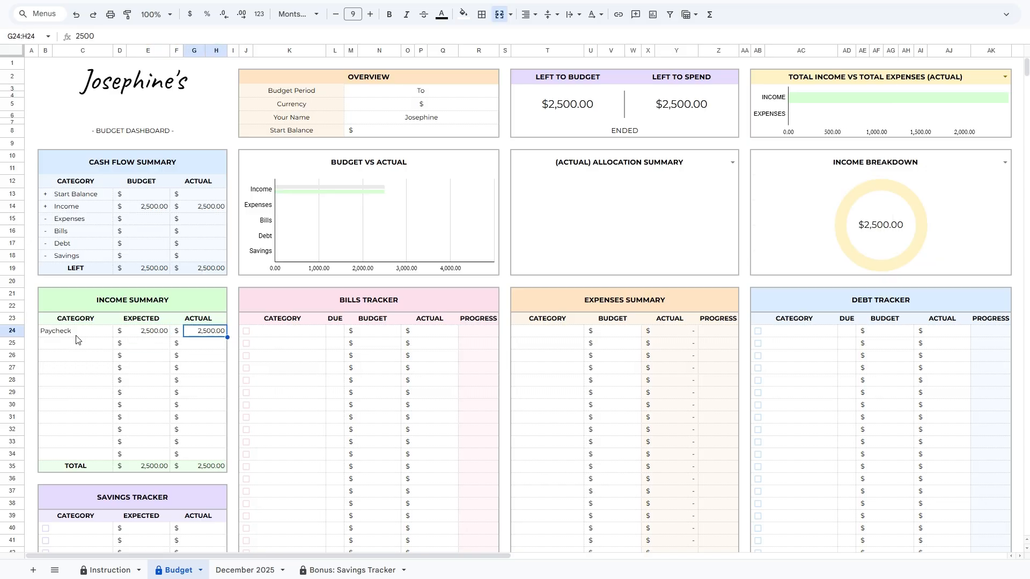
key(Delete)
Step: Add Side Hustle with 350 expected and Paycheck #2 with 2500 expected to the income summary
click(68, 344)
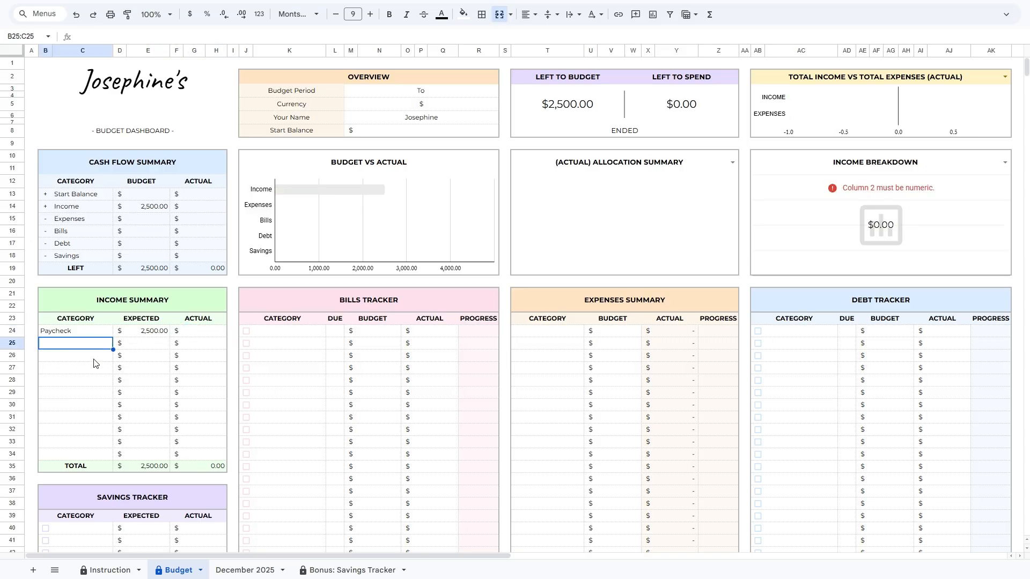
text(Side Hustle)
key(Tab)
key(Tab)
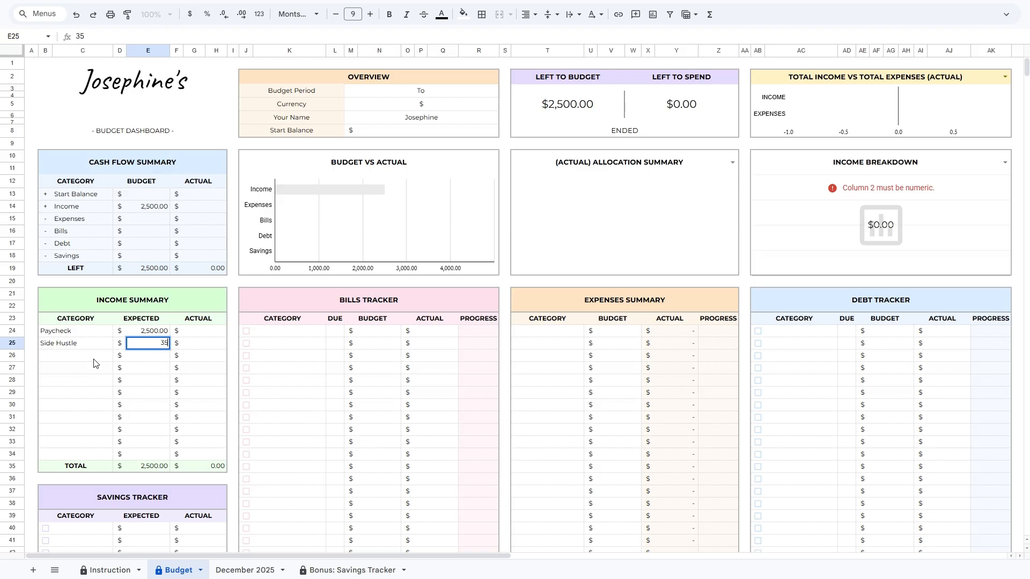
text(350)
key(Return)
text(Paycheck #2)
key(Tab)
key(Tab)
text(2500)
key(Return)
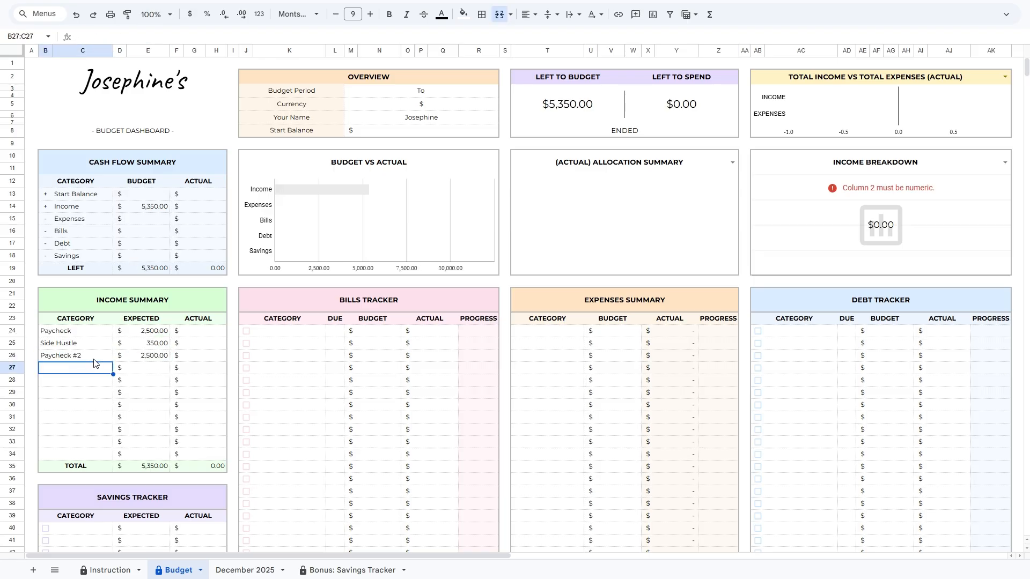
Step: Add Electricity as the first bill in the bills tracker, due on day 1 with a budget of 120
scroll(301, 313, down, 1)
click(290, 277)
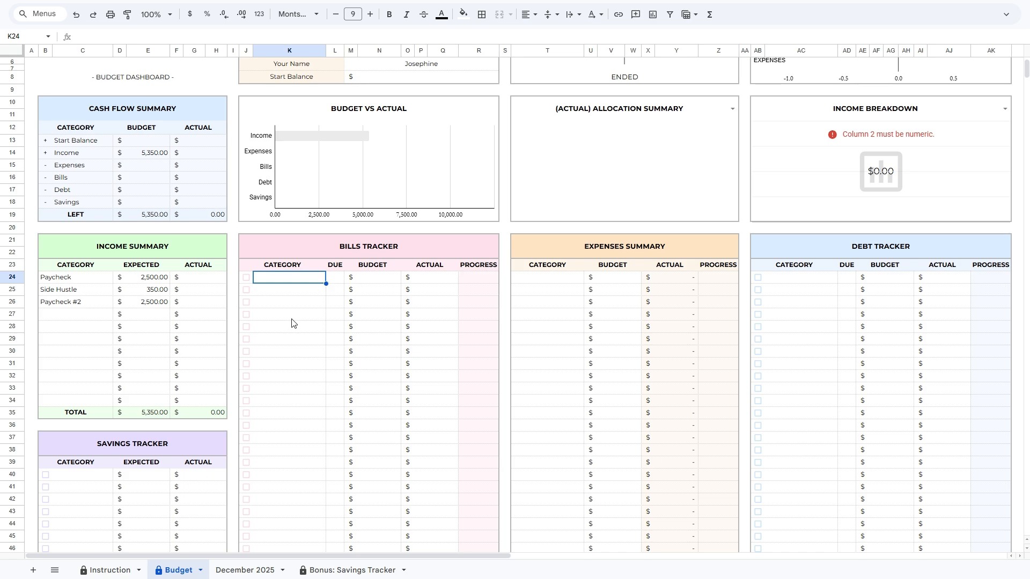
text(Electricity)
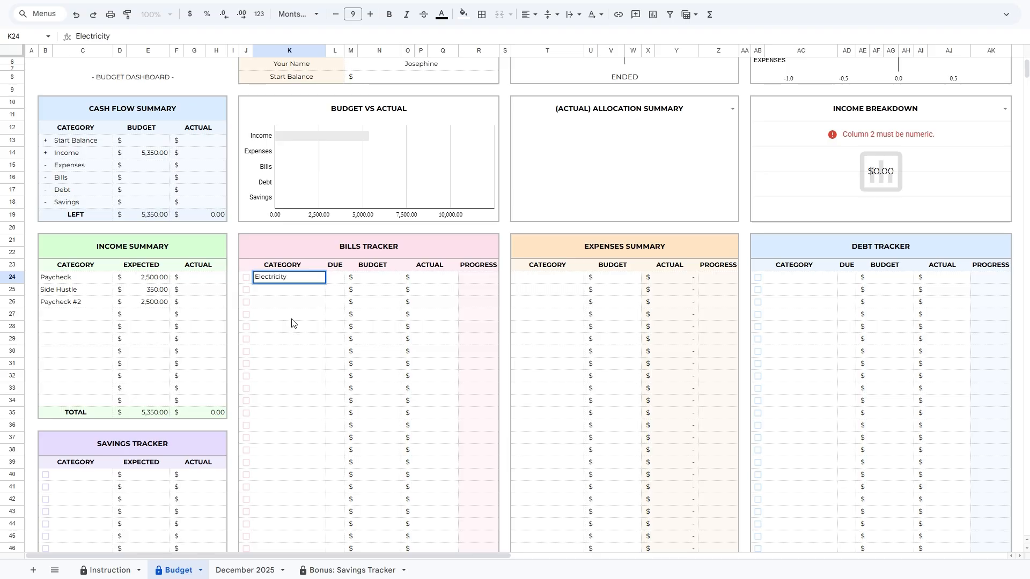
key(Tab)
text(1)
key(Tab)
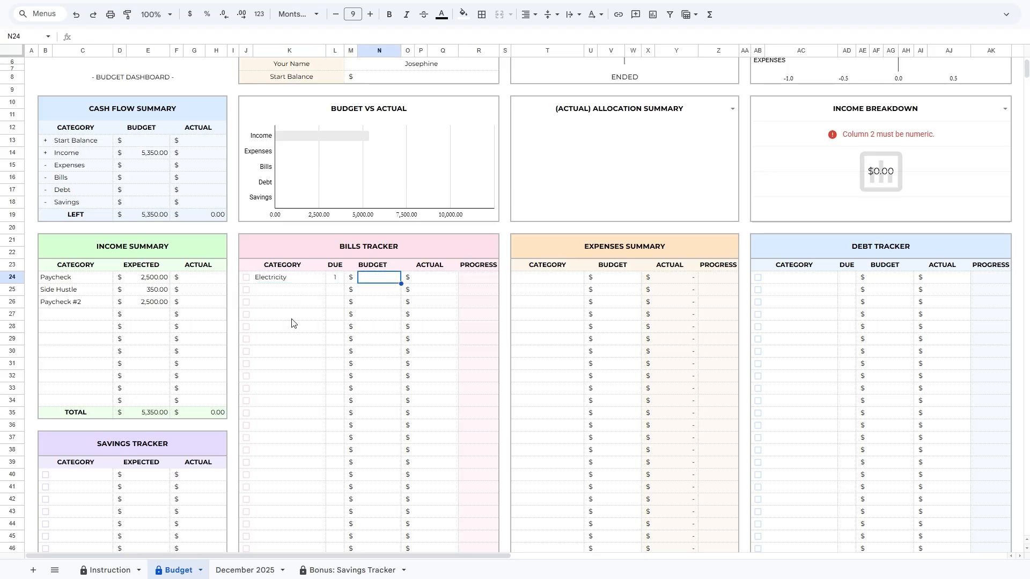
text(120)
key(Return)
click(438, 279)
key(shift+Down)
key(shift+Down)
key(shift+Down)
key(shift+Down)
key(shift+Down)
key(shift+Down)
key(shift+Down)
key(shift+Down)
key(shift+Down)
key(shift+Down)
key(shift+Down)
key(shift+Down)
key(shift+Down)
key(shift+Down)
key(shift+Down)
key(shift+Down)
key(shift+Down)
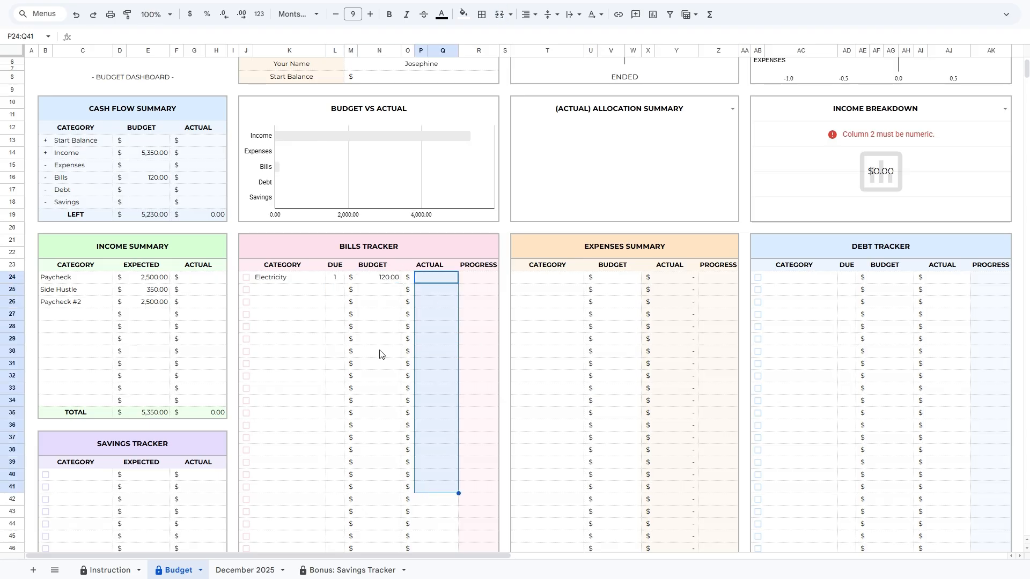
Step: Add Internet, due day 5 with budget 80, and Car Insurance, due day 3 with budget 10, to the bills tracker
click(288, 281)
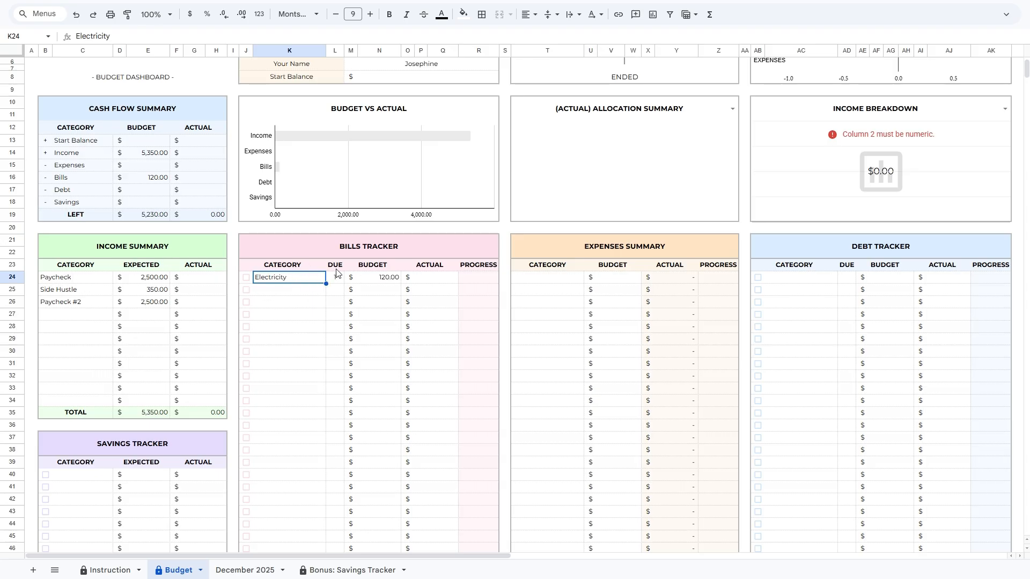
key(Down)
text(Internet)
key(Return)
text(Car Insurance)
key(Tab)
text(3)
click(394, 292)
text(80)
key(Return)
text(10)
Step: Add Water, due day 10 with budget 50, and Gas, due day 15 with budget 70, to the bills tracker
click(284, 314)
text(15)
key(Tab)
key(Tab)
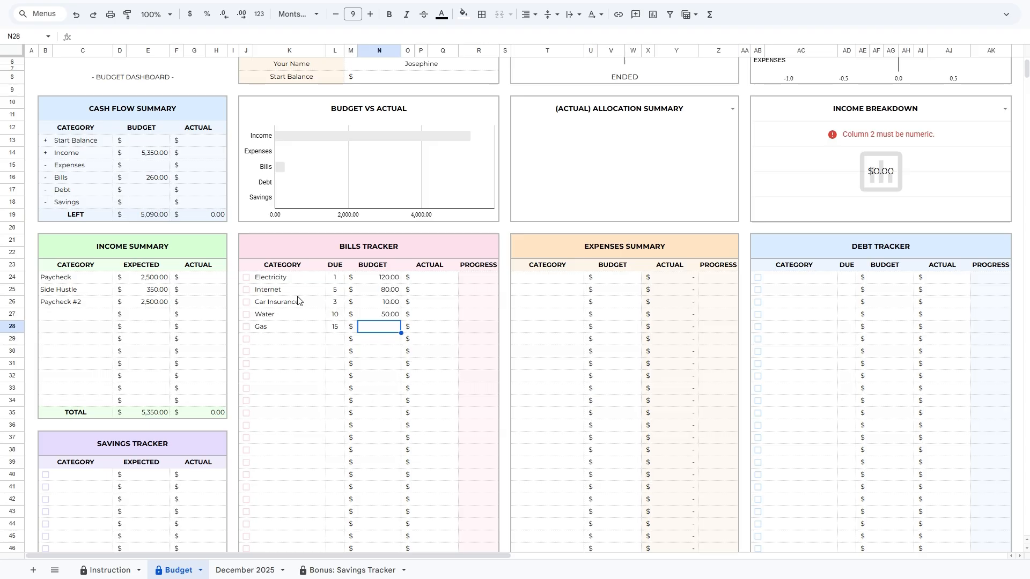
text(70)
Step: List Groceries, Dining Out, Fuel, Household Supplies and Coffee Shops as categories in the expenses summary
click(547, 278)
text(Groceries)
key(Return)
text(Dining Out)
key(Return)
text(hold Supplies)
key(Return)
text(Coffee Shops)
Step: Set the expense budgets to 450 for Groceries, 120 for Dining Out, 150 for Fuel, 60 for Household Supplies and 40 for Coffee Shops
key(Up)
key(Up)
key(Up)
key(Up)
key(Right)
key(Right)
text(450)
key(Return)
text(120)
key(Return)
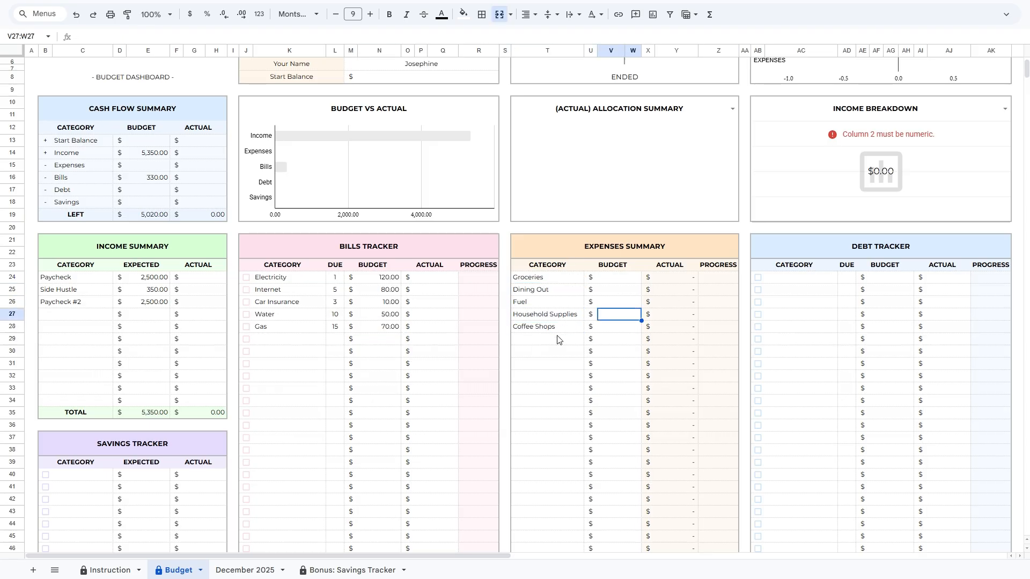
Step: Add Mortgage to the debt tracker, due on day 1 with a budget of 1200
key(Tab)
text(1)
drag(885, 224, 885, 484)
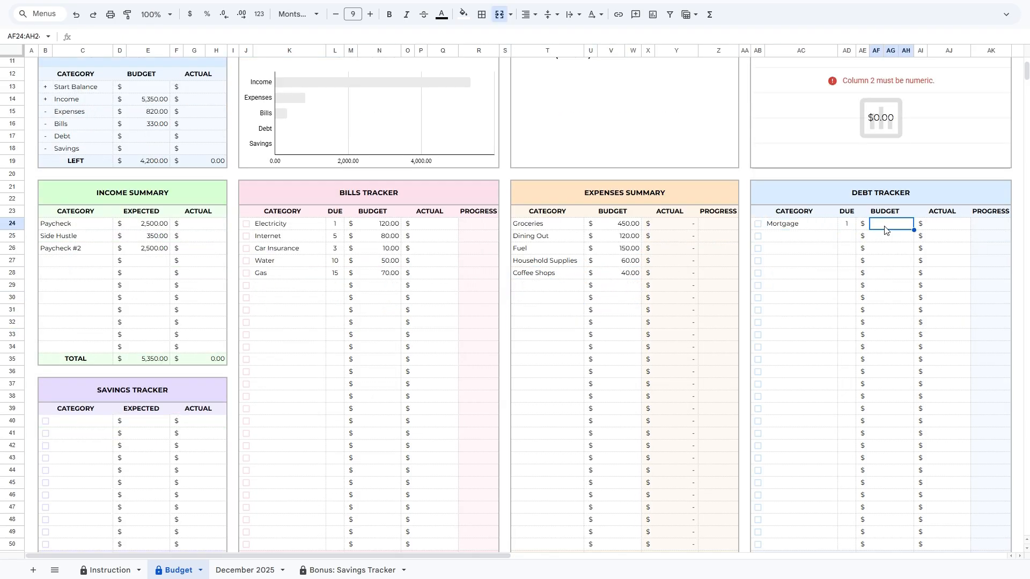
text(1200)
key(Return)
Step: Add Credit Card, due day 5 with budget 200, and Student Loan, due day 10 with budget 300, to the debt tracker
key(Left)
key(Left)
key(Left)
text(Credit Card)
key(Tab)
text(5)
text(10)
key(Tab)
key(Tab)
text(300)
Step: Fill the savings tracker with Emergency Fund at 300, Wedding at 500 and Investment at 700 expected
scroll(886, 231, down, 2)
click(83, 313)
text(Emergency Fund)
key(Tab)
key(Tab)
text(300)
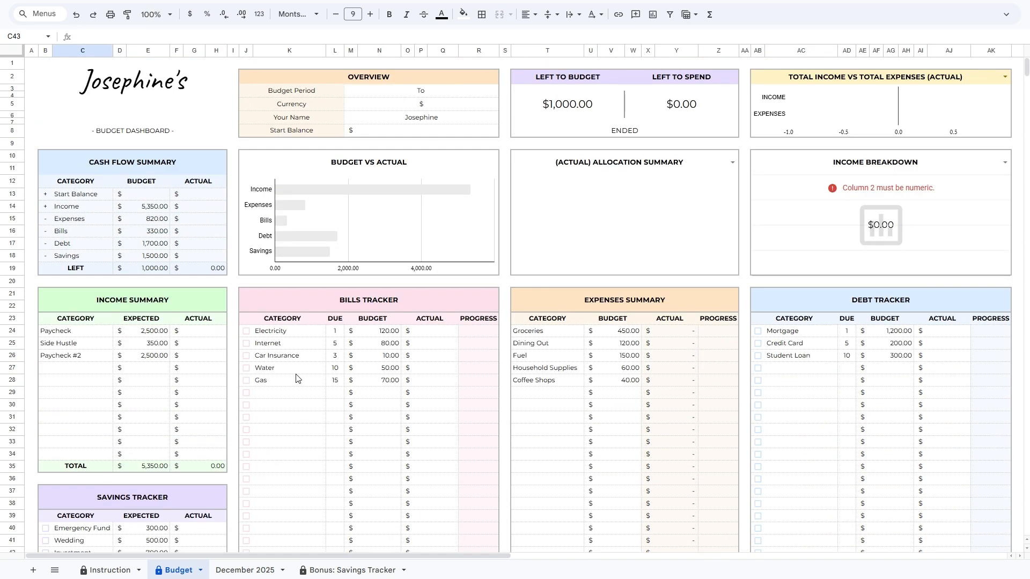
Step: Review the template's income categories and the bill names, due days and budgets in the bills tracker
scroll(132, 314, down, 1)
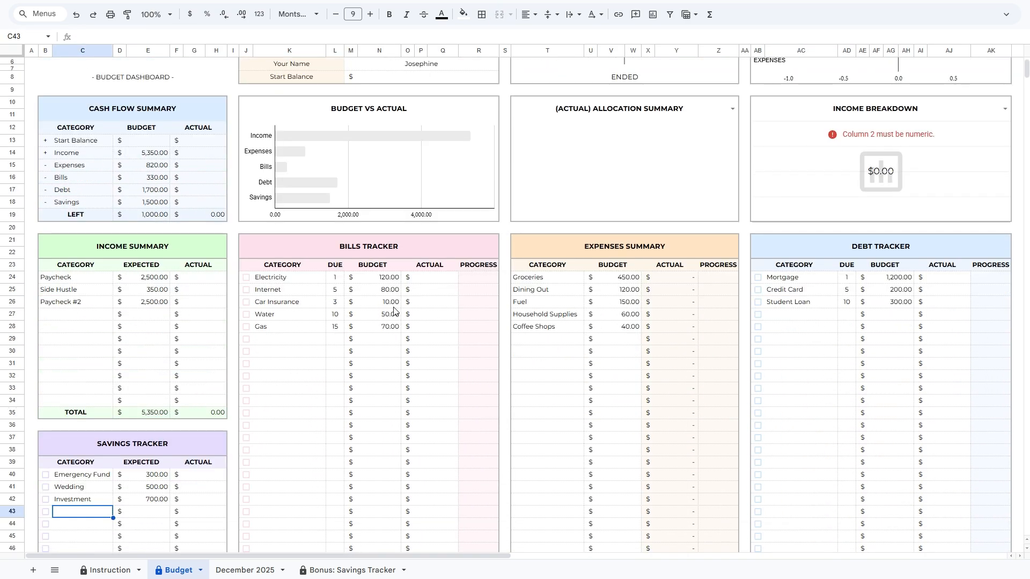
scroll(409, 304, up, 1)
click(85, 331)
drag(276, 331, 275, 430)
drag(335, 331, 333, 398)
drag(380, 331, 385, 385)
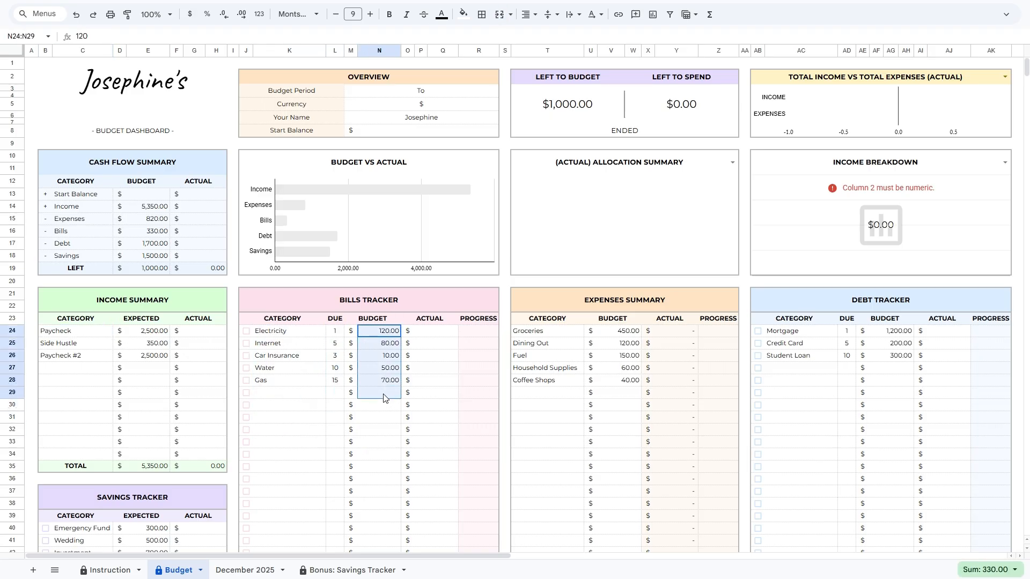
click(287, 335)
Step: Duplicate the Budget template sheet and rename the copy January 2026
click(202, 570)
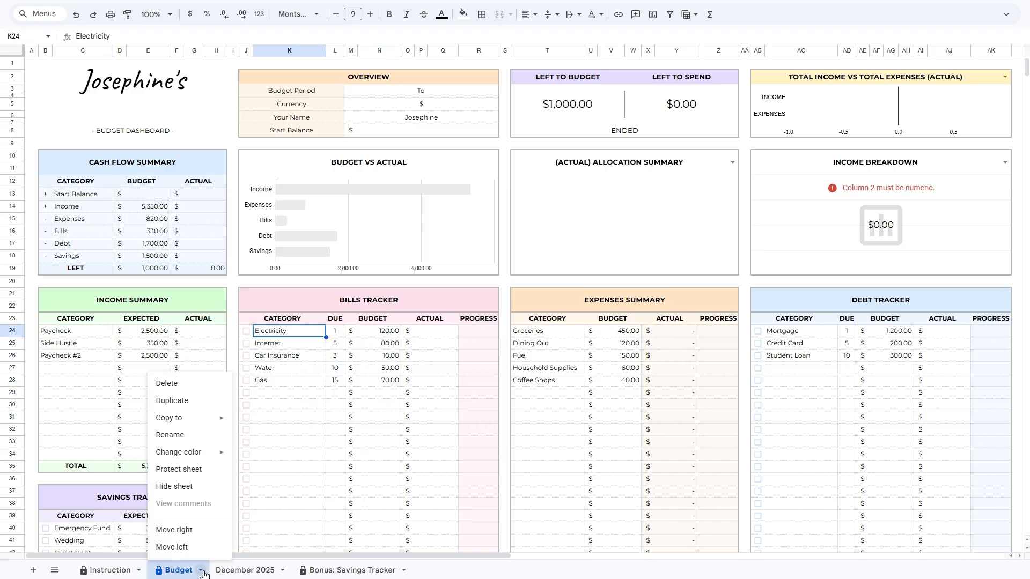
click(186, 410)
double_click(251, 570)
text(January 2026)
key(Return)
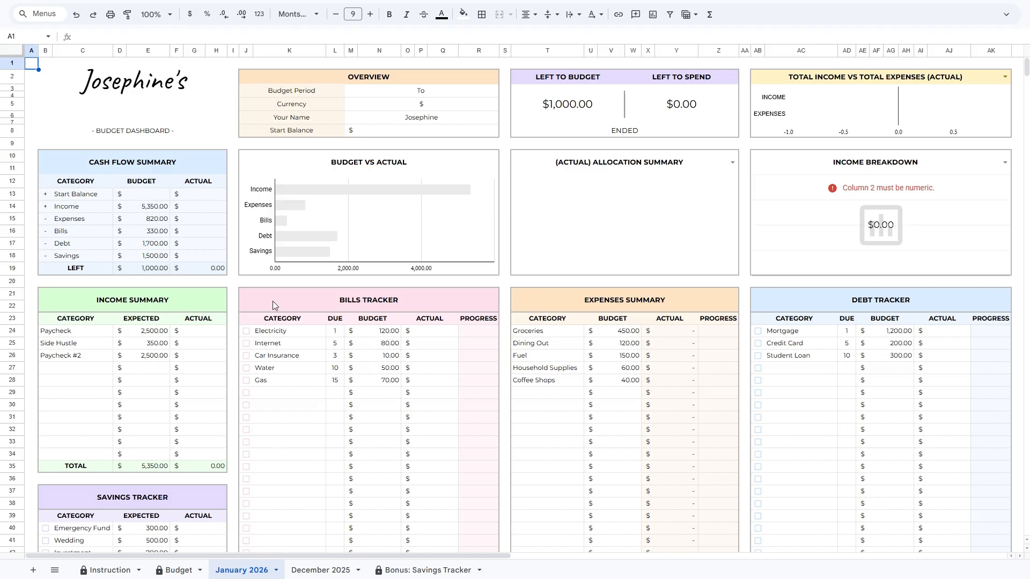
Step: Set the budget period's start date to 1 Jan 2026 on the January 2026 sheet
double_click(379, 95)
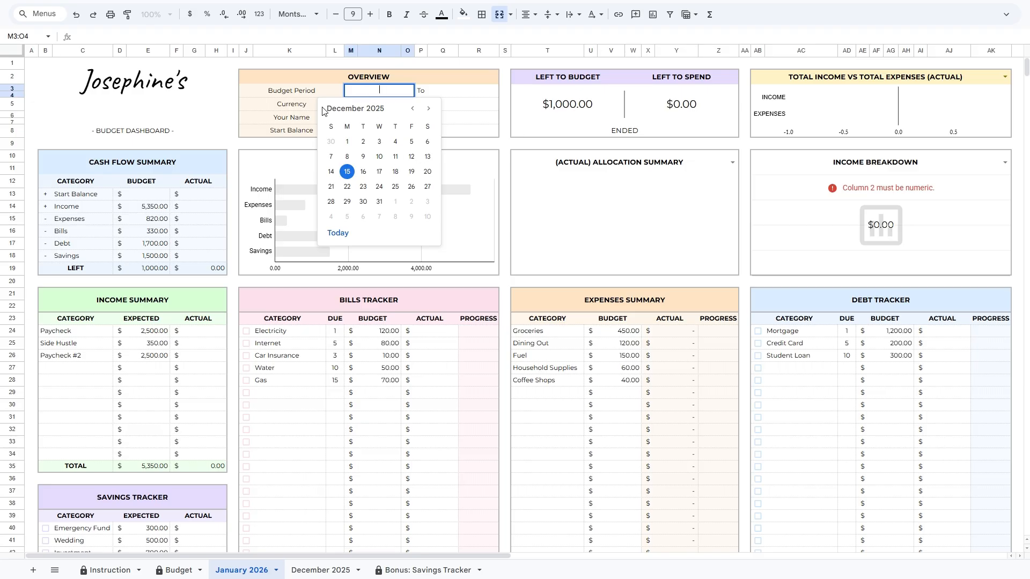
click(429, 108)
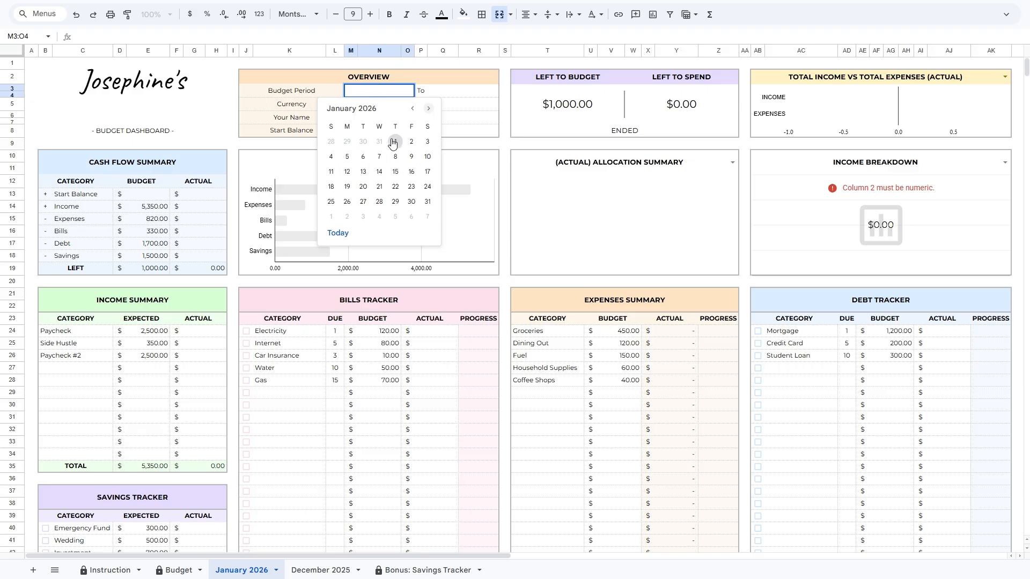
click(395, 141)
Step: Set the budget period's end date to 31 Jan 2026 on the January 2026 sheet
click(461, 92)
double_click(461, 92)
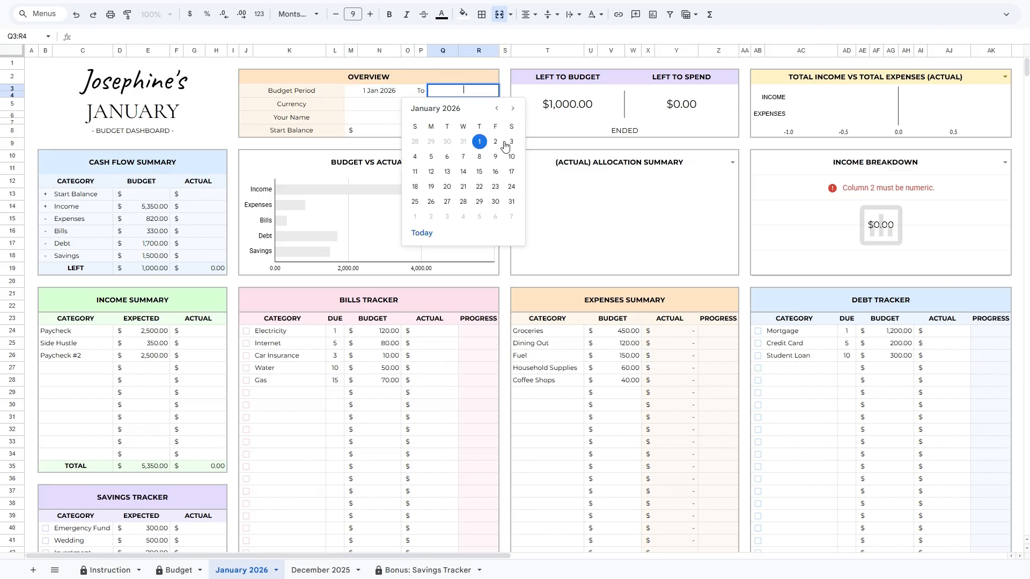
click(516, 112)
click(497, 108)
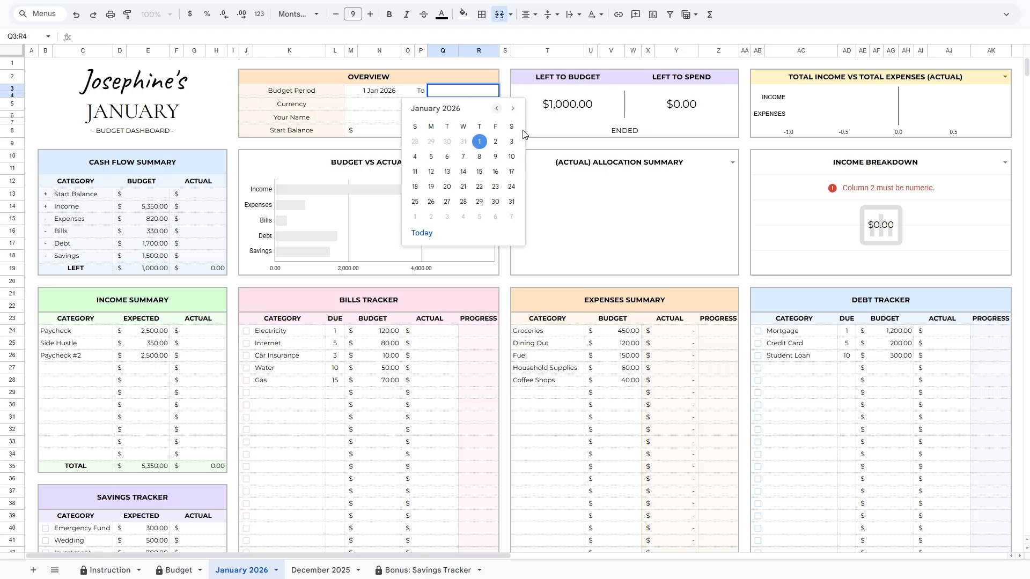
click(511, 202)
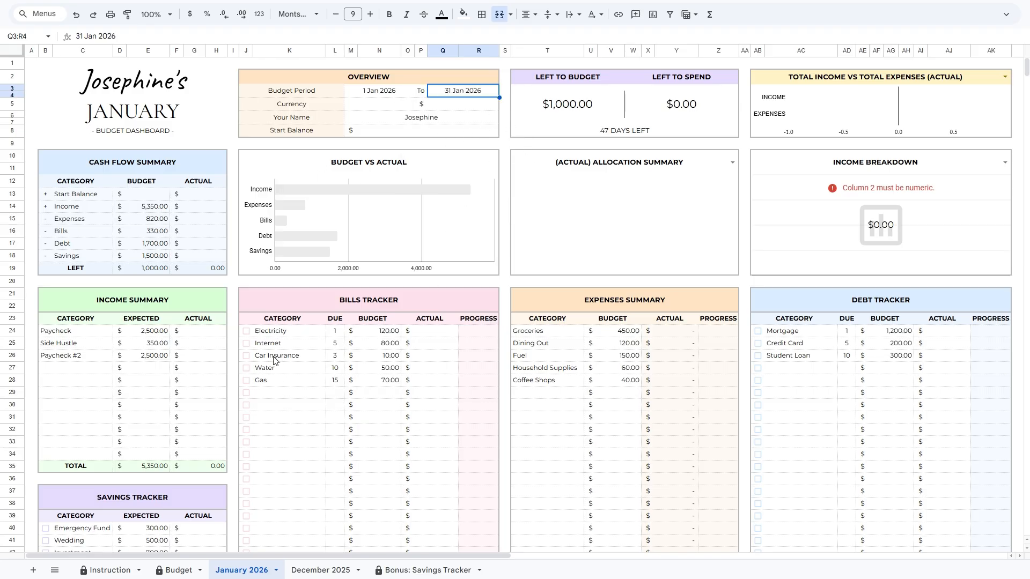
click(412, 136)
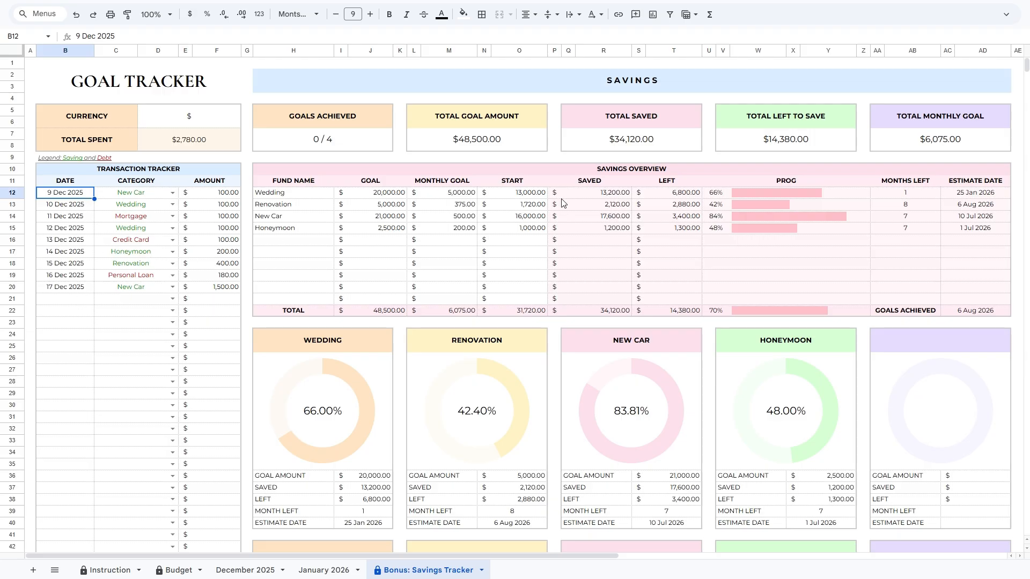
Step: Try € as the Goal Tracker's currency symbol on the Bonus: Savings Tracker sheet and restore it to $
mouse_move(560, 199)
mouse_down()
mouse_move(948, 301)
mouse_move(956, 291)
mouse_move(558, 197)
mouse_up()
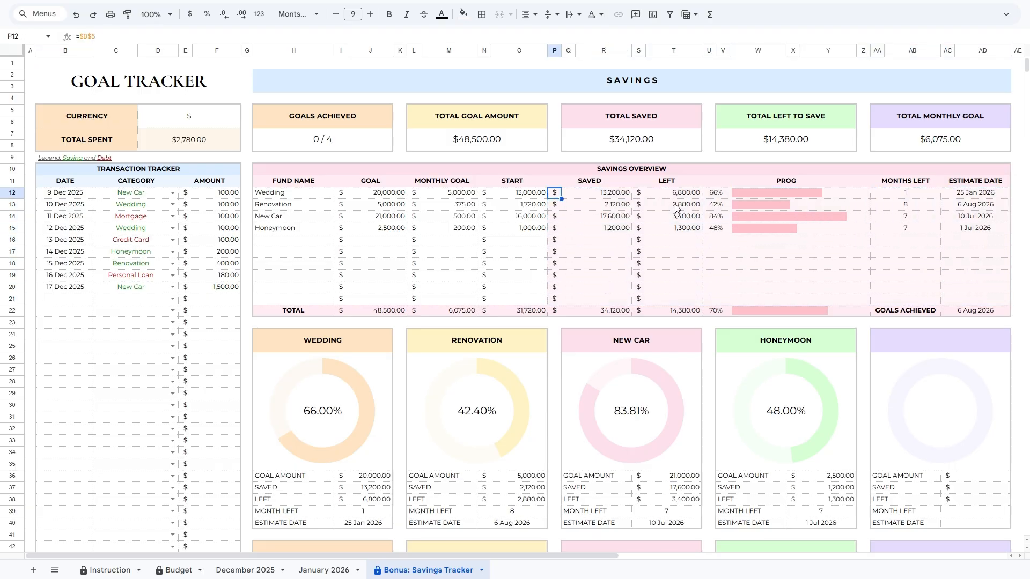
click(59, 194)
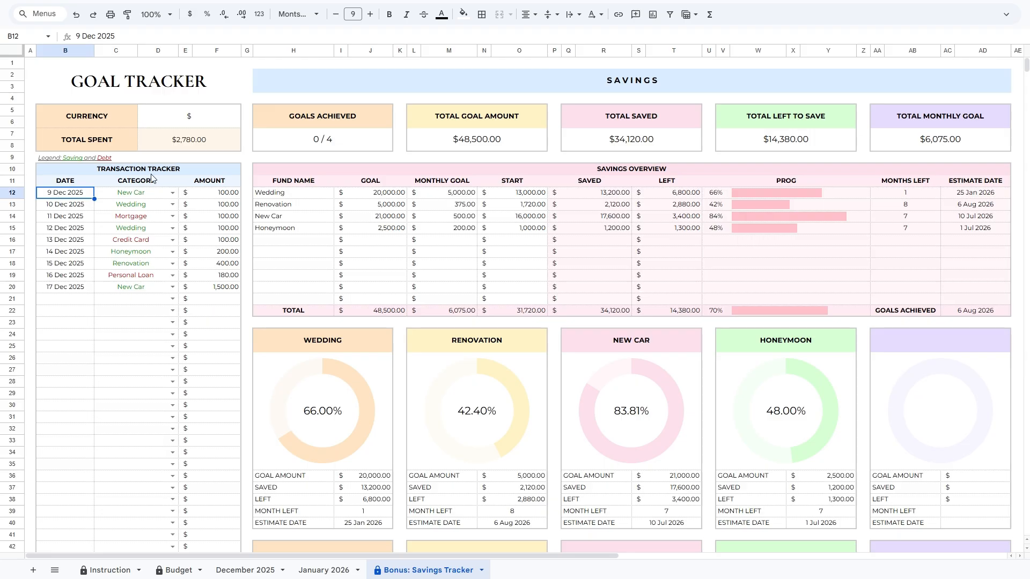
click(187, 122)
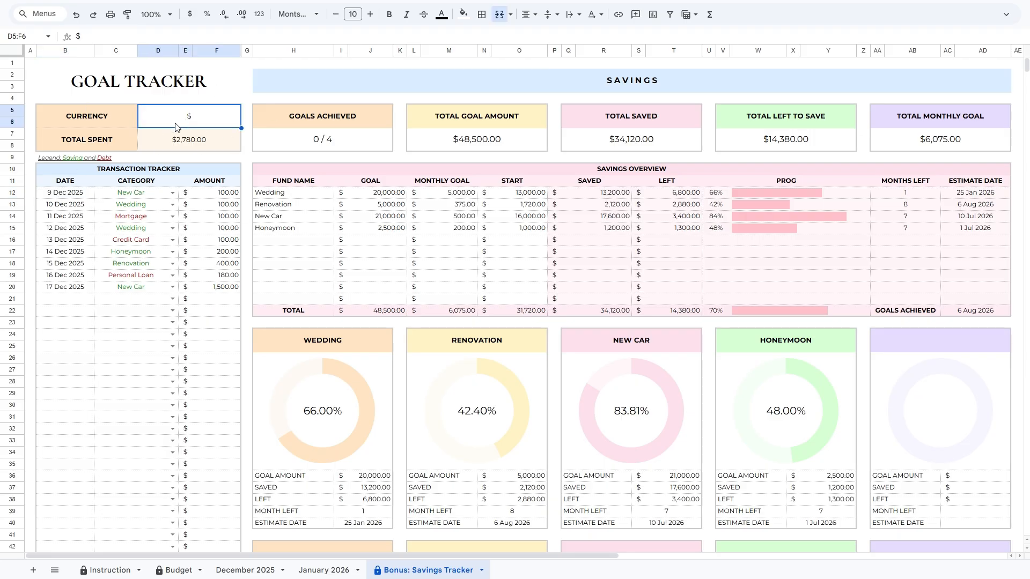
double_click(205, 125)
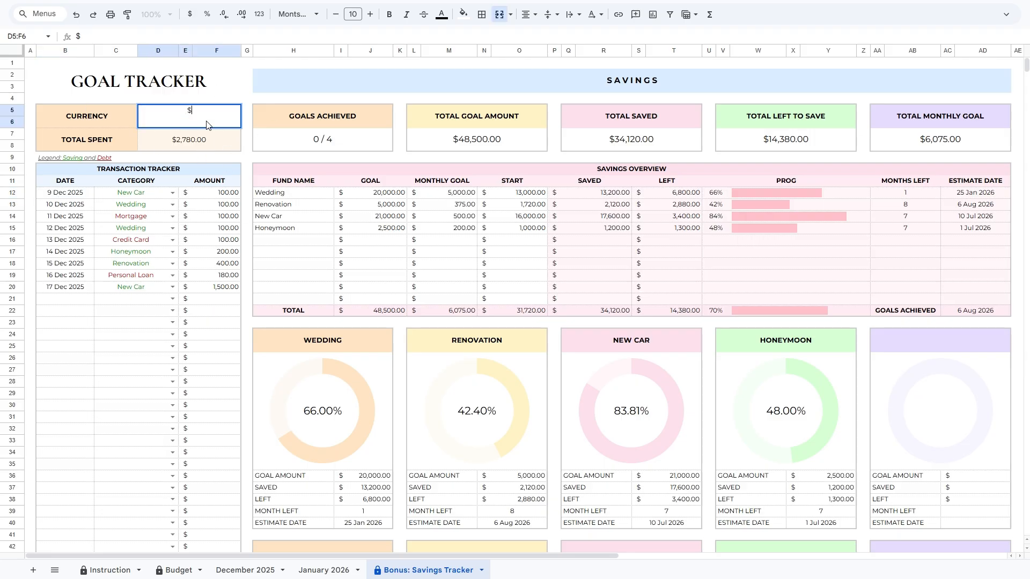
key(BackSpace)
key(Return)
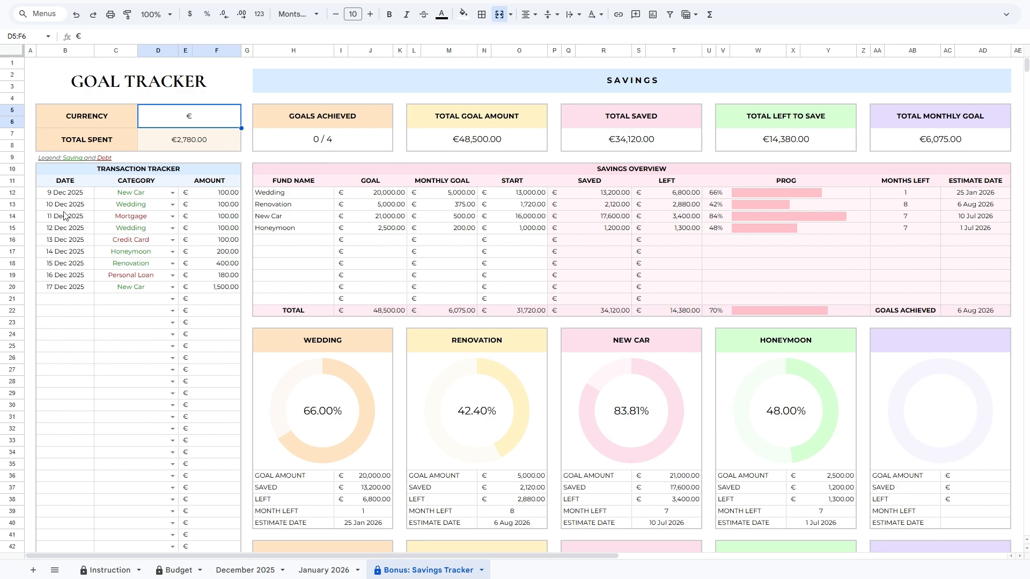
text($)
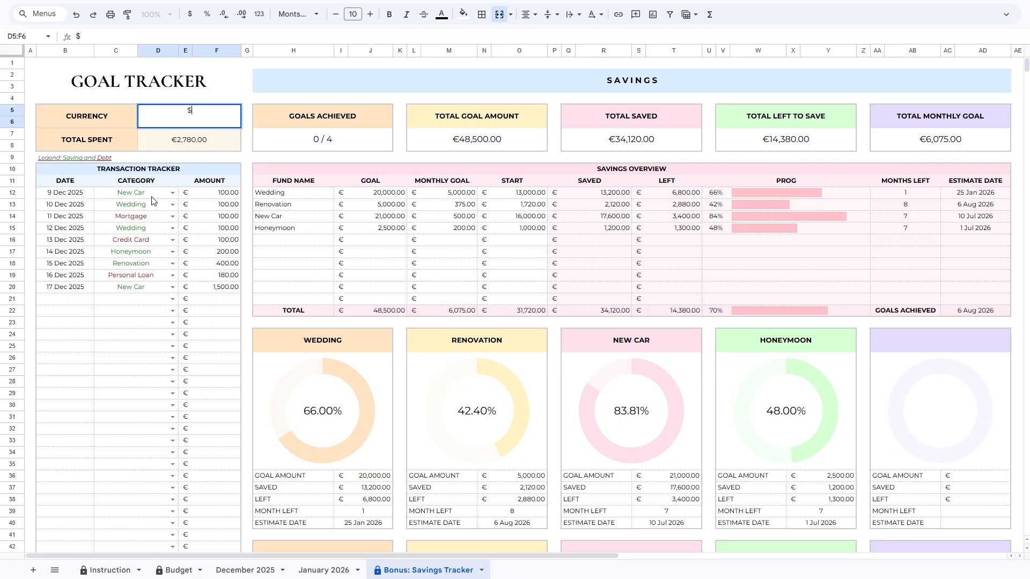
key(Return)
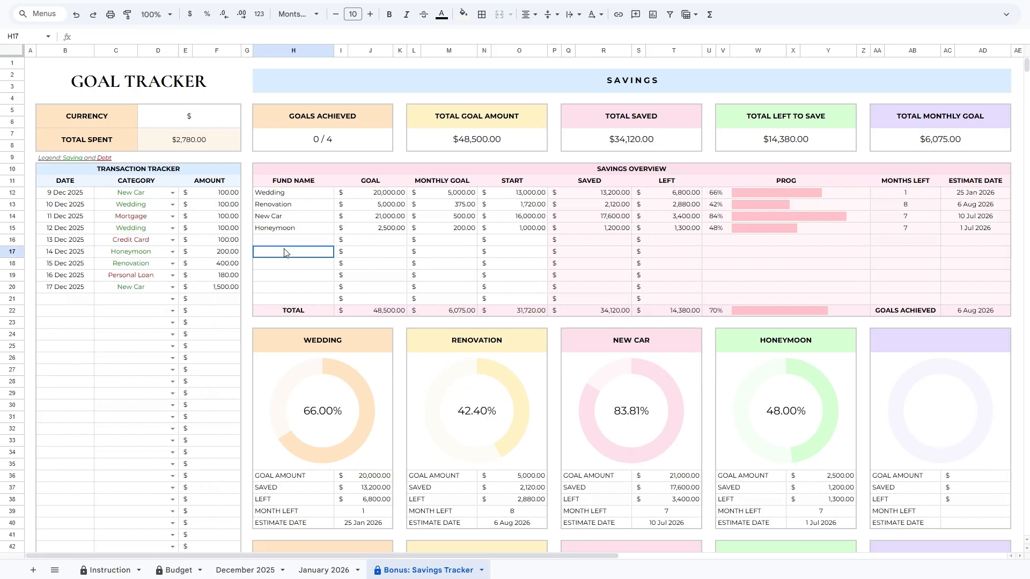
Step: Add a Home fund with a goal of 2,000 in the first empty row of the savings overview
click(296, 242)
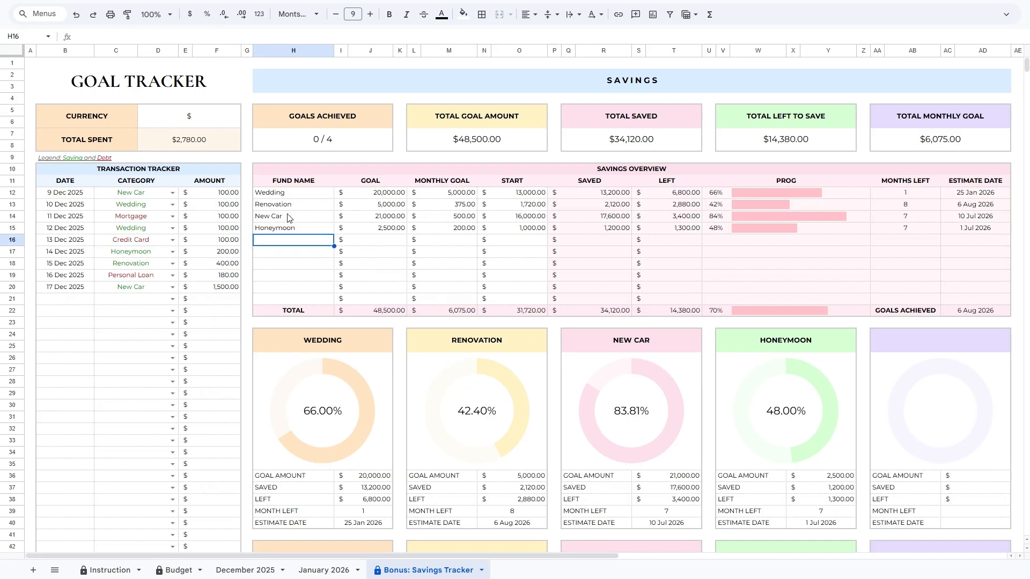
text(Home)
key(Tab)
key(Tab)
text(2000)
key(Tab)
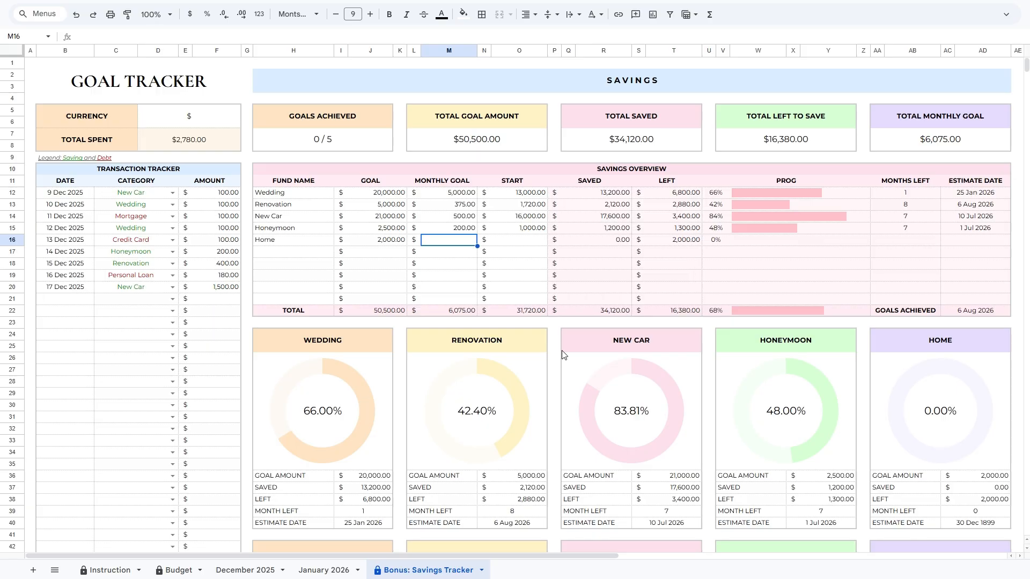
Step: Set the Home fund's monthly goal to 200 and its start amount to 100
text(200)
key(Tab)
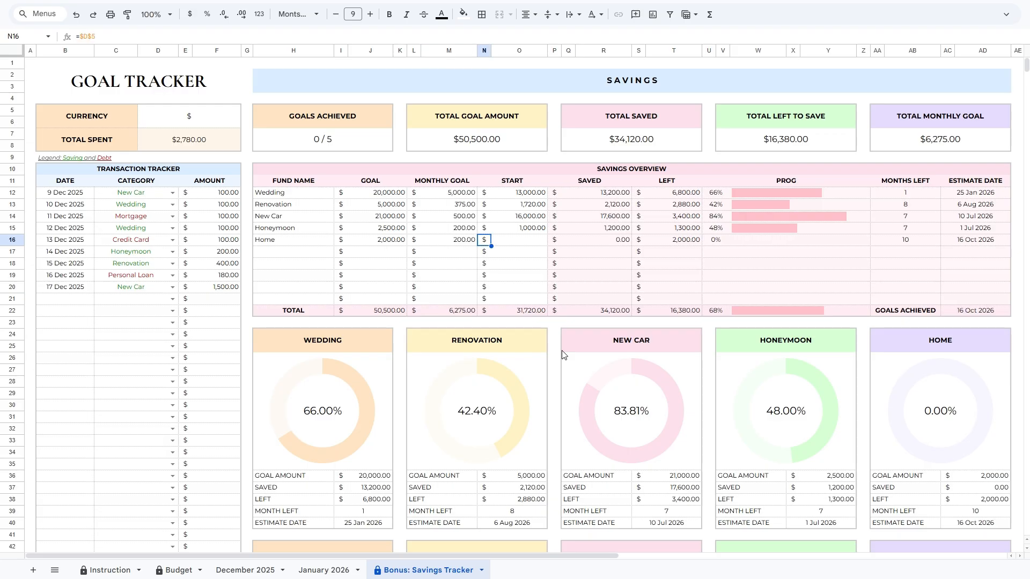
key(Tab)
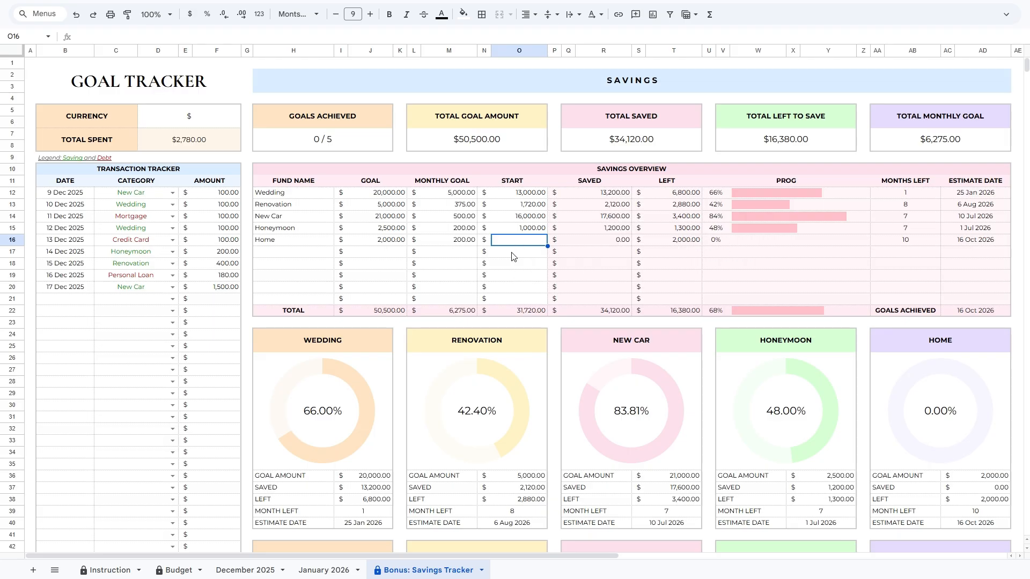
key(Return)
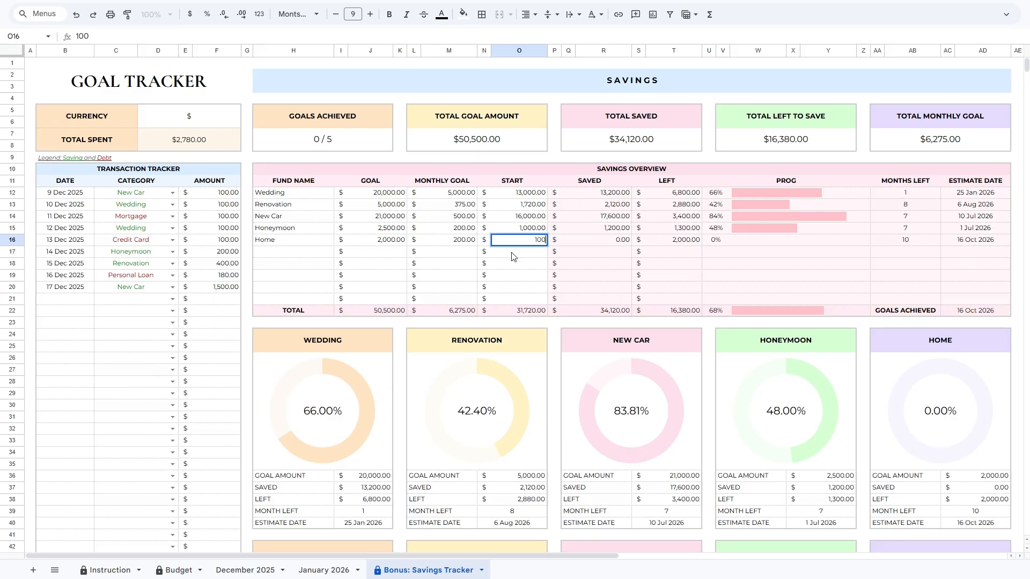
text(100)
key(Return)
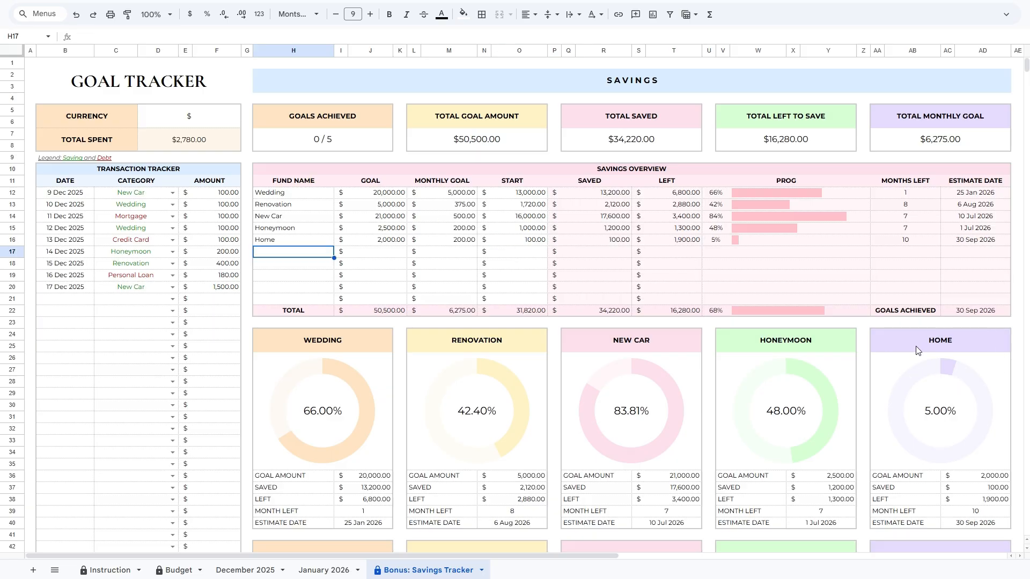
Step: Examine the Home fund's progress card, the fund names in the savings overview and the dates in the transaction tracker
drag(932, 344, 929, 527)
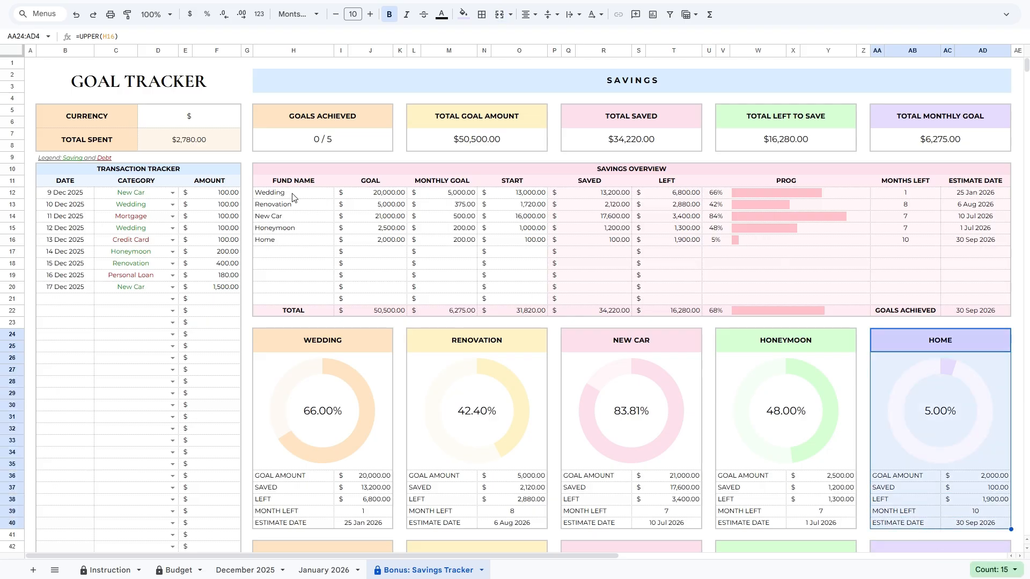
drag(292, 198, 299, 242)
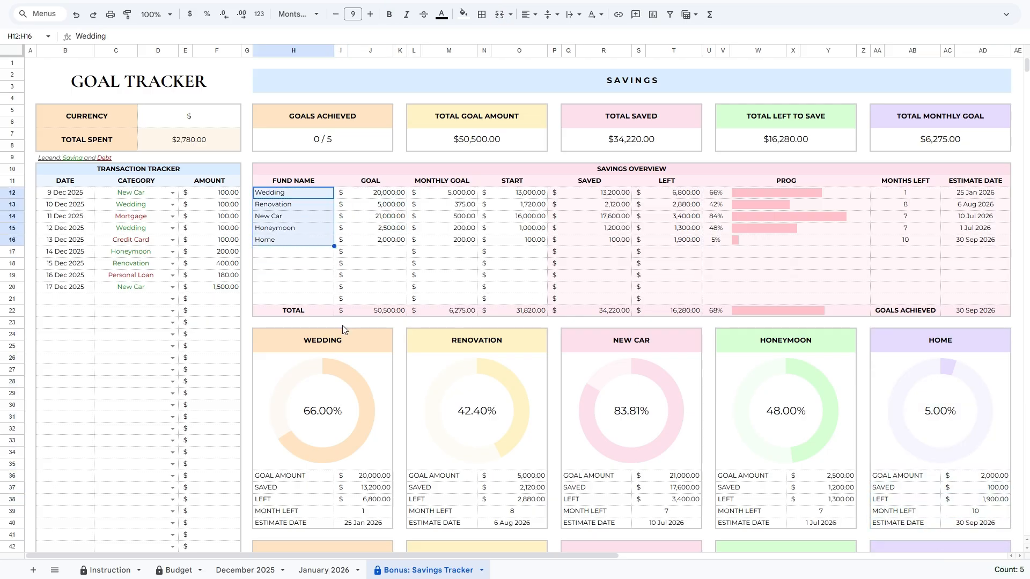
click(486, 347)
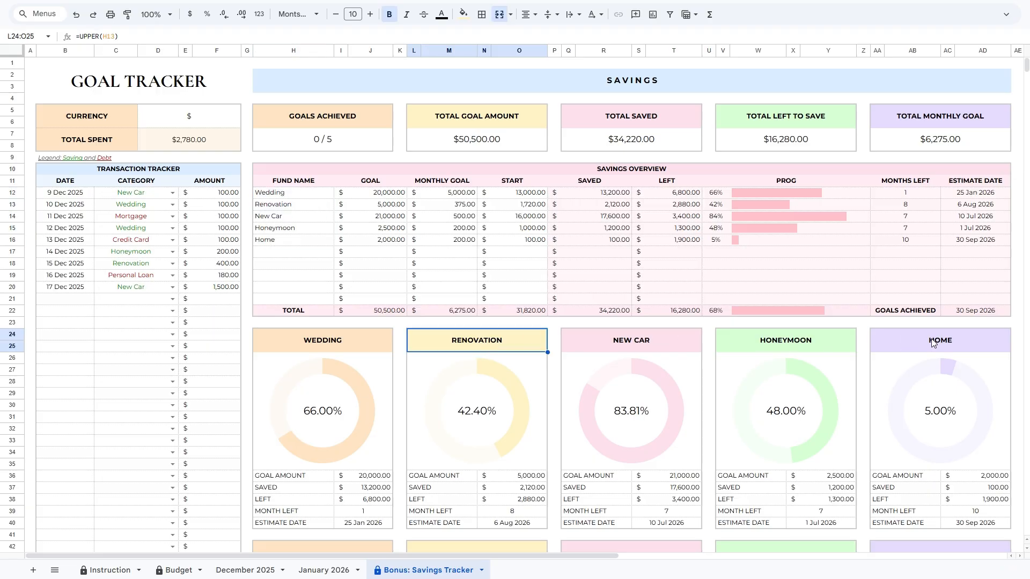
click(292, 242)
click(283, 258)
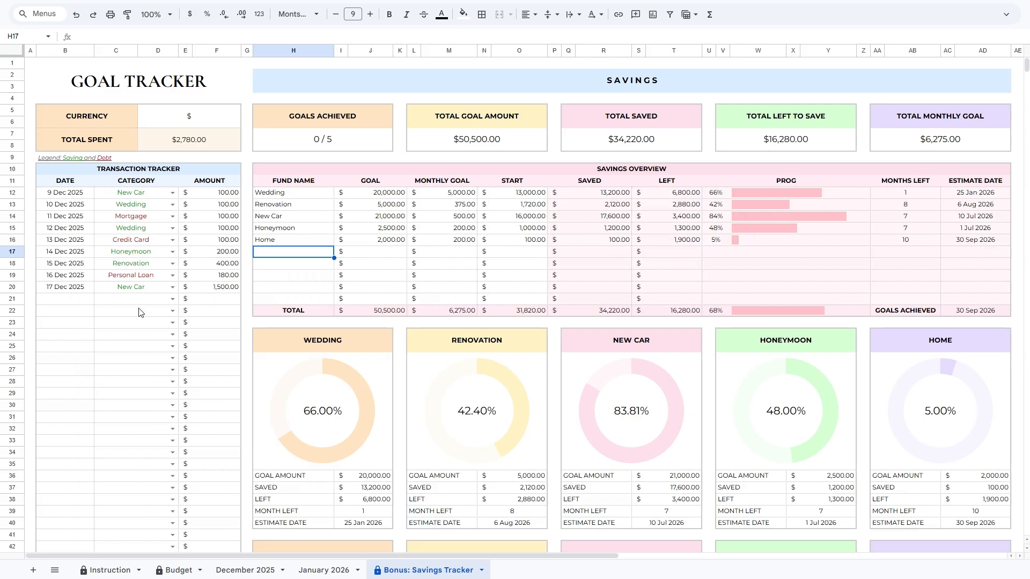
click(65, 192)
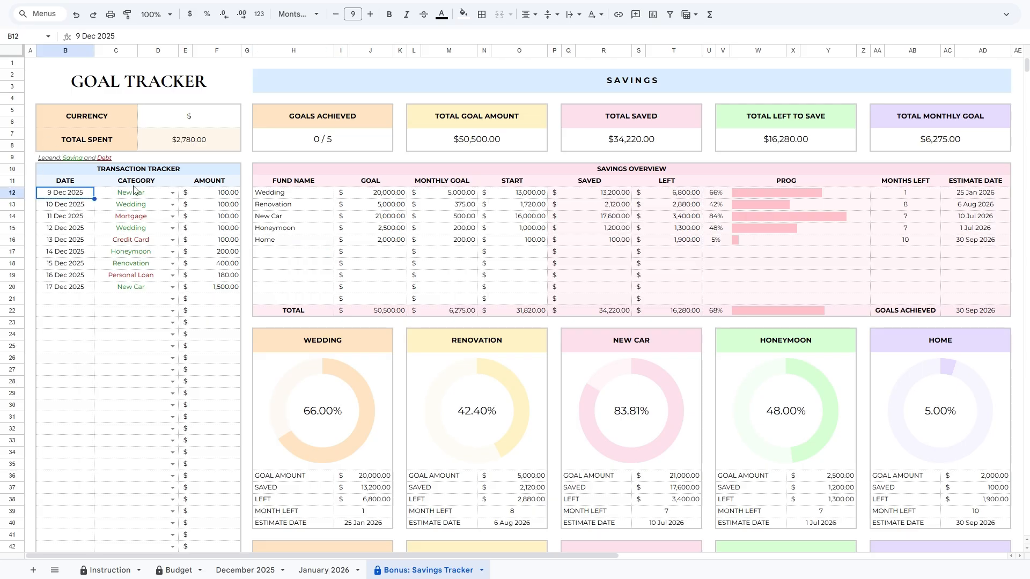
click(66, 300)
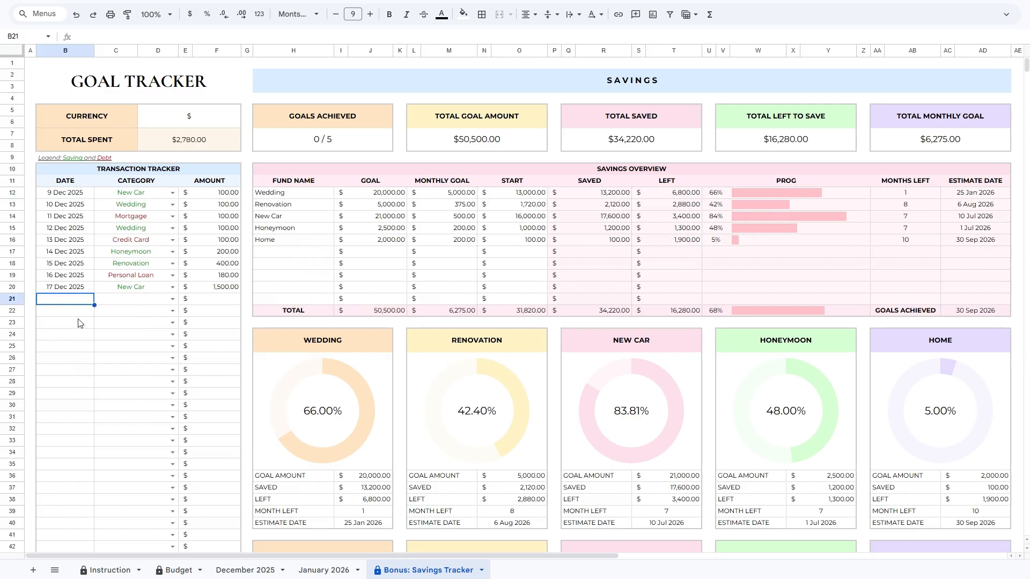
Step: Add a Car Loan with an initial balance of 21,000 in the first empty row of the debt overview
scroll(193, 285, down, 2)
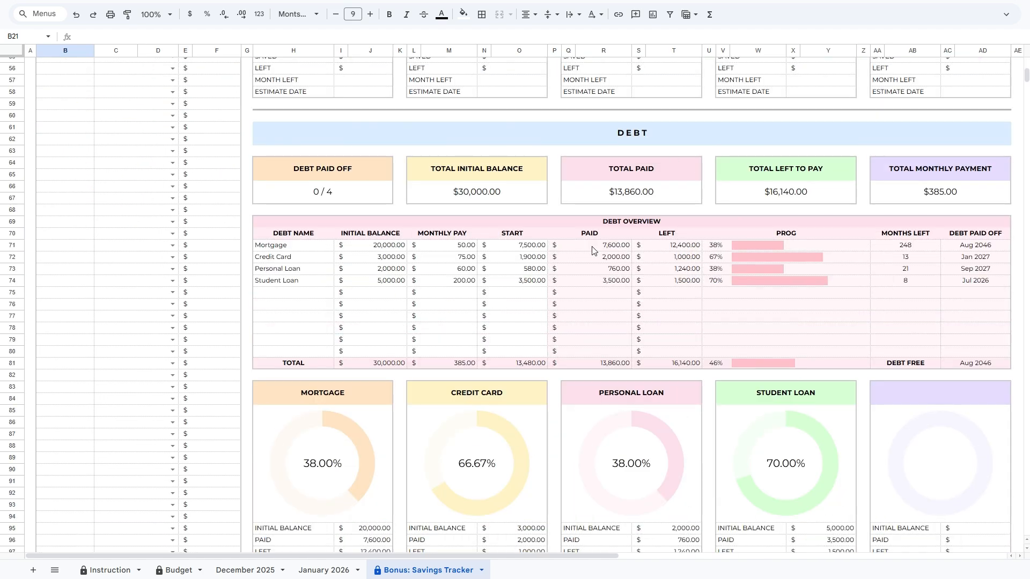
scroll(518, 238, down, 2)
click(321, 239)
text(Car Loan)
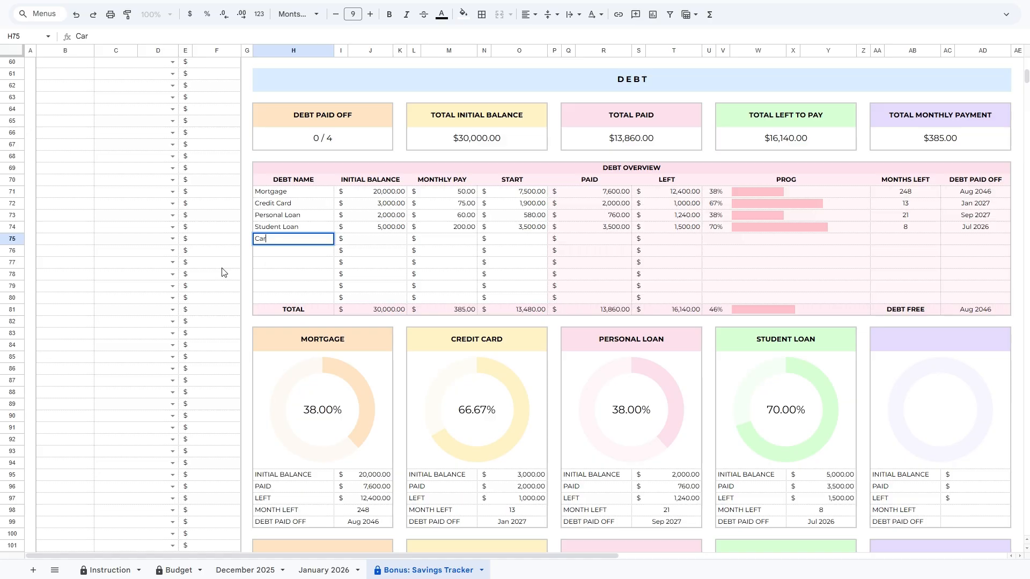
key(Tab)
text(2100)
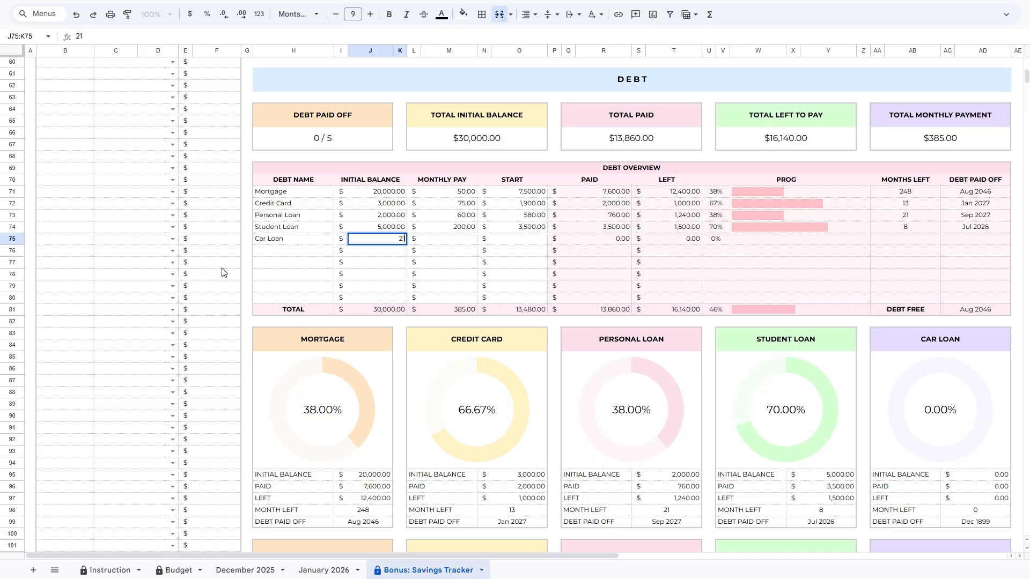
key(Tab)
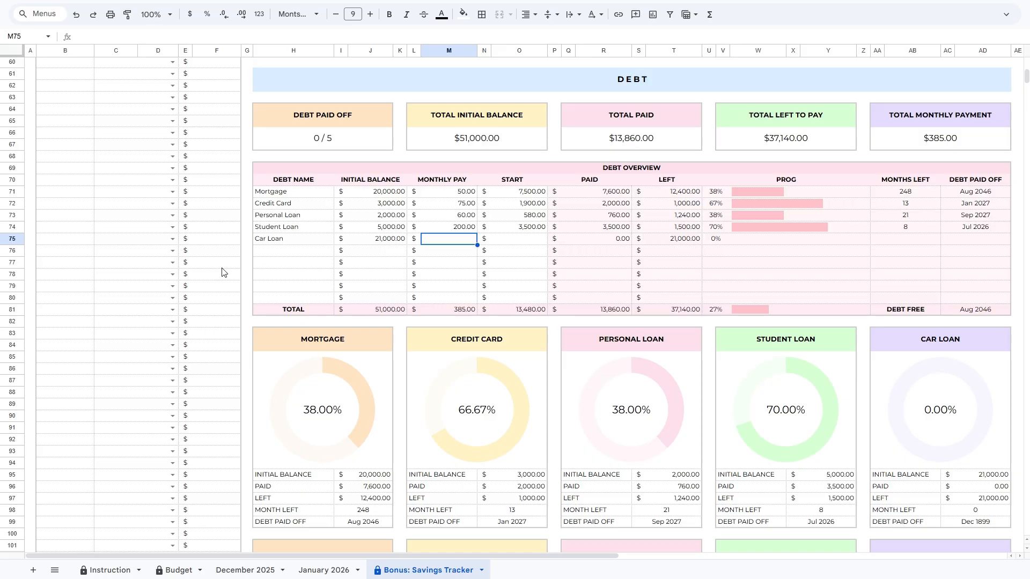
Step: Set the Car Loan's monthly pay to 350 and its start amount to 1,000
text(350)
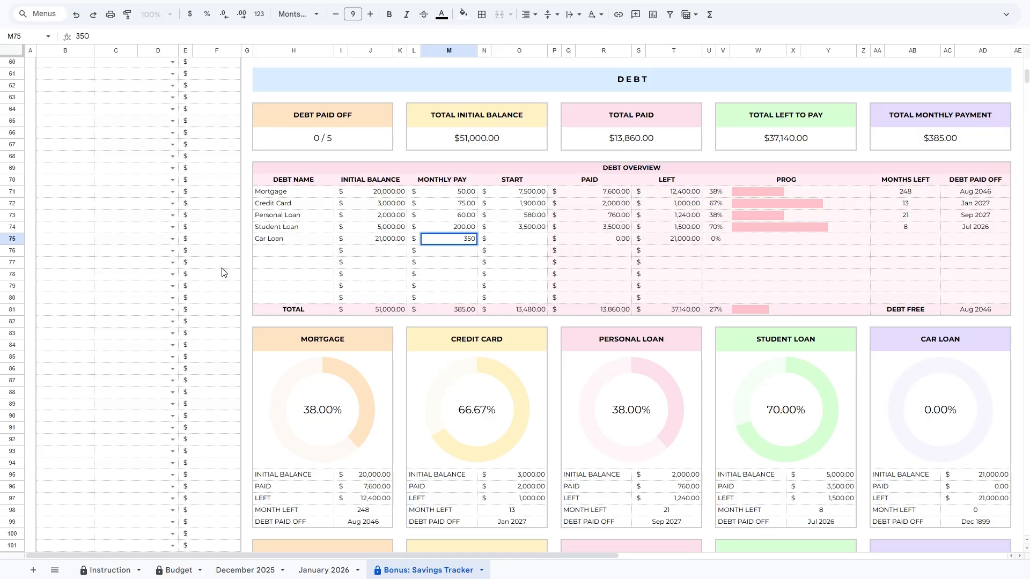
key(Tab)
text(1000)
key(Return)
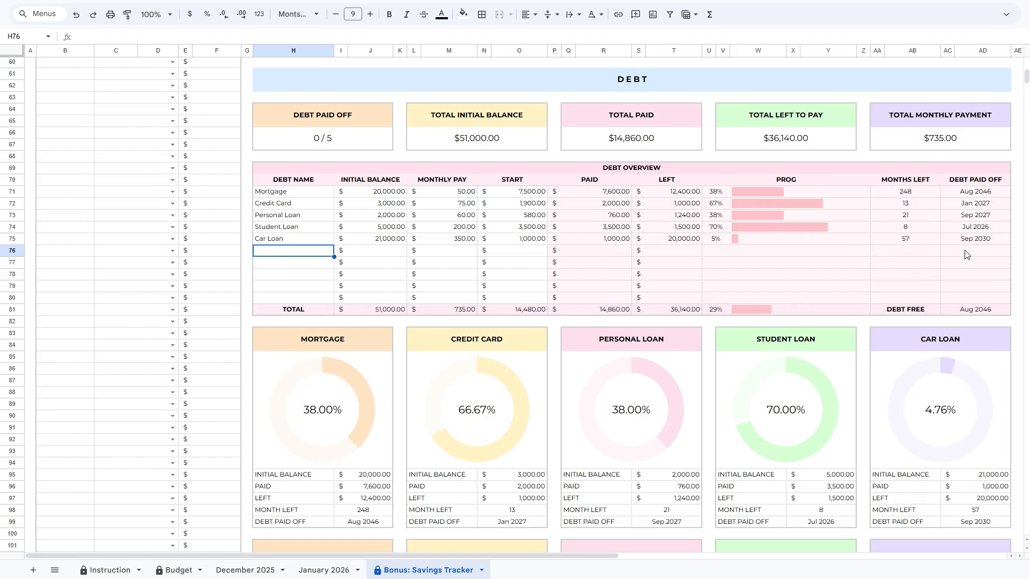
Step: Enter 18 Dec 2025 as the date in the first empty row of the transaction tracker
scroll(587, 284, up, 3)
scroll(584, 283, up, 6)
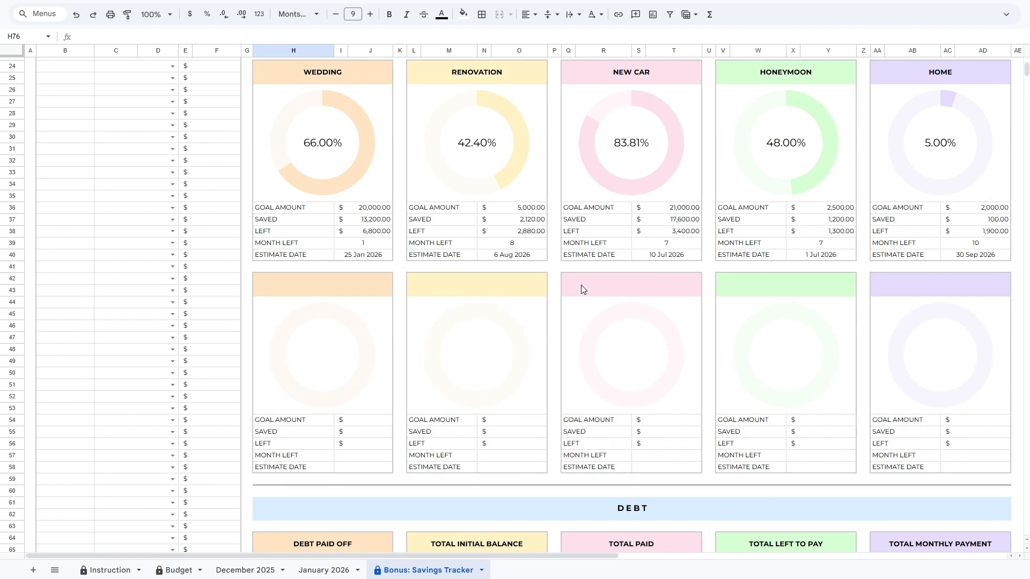
scroll(568, 303, down, 4)
scroll(498, 344, up, 9)
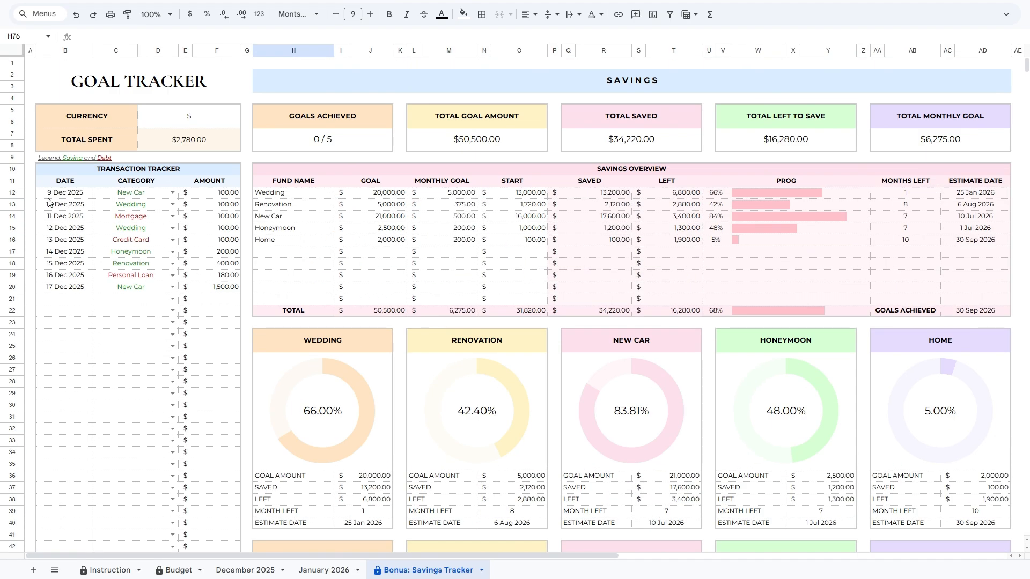
click(58, 304)
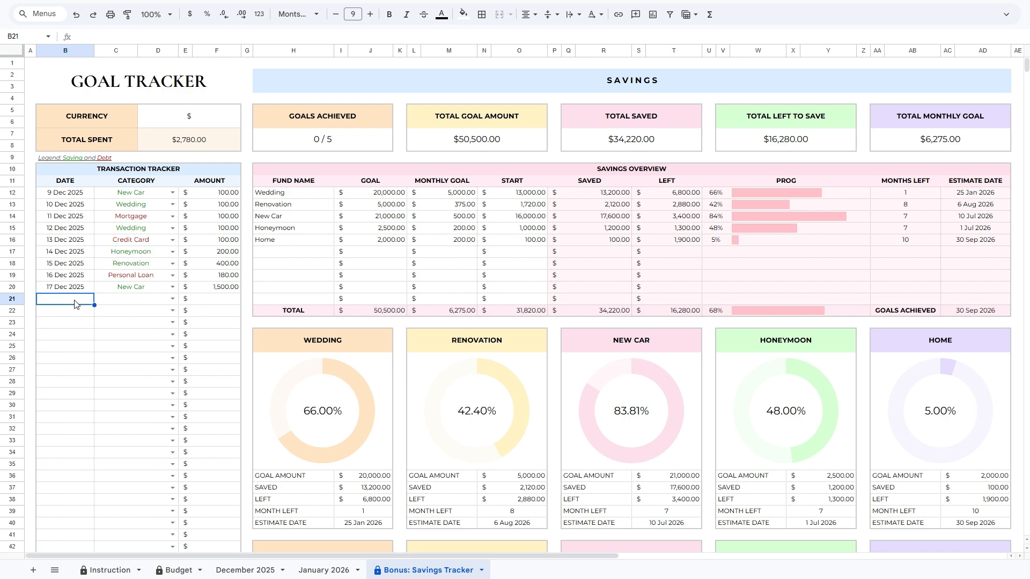
double_click(78, 301)
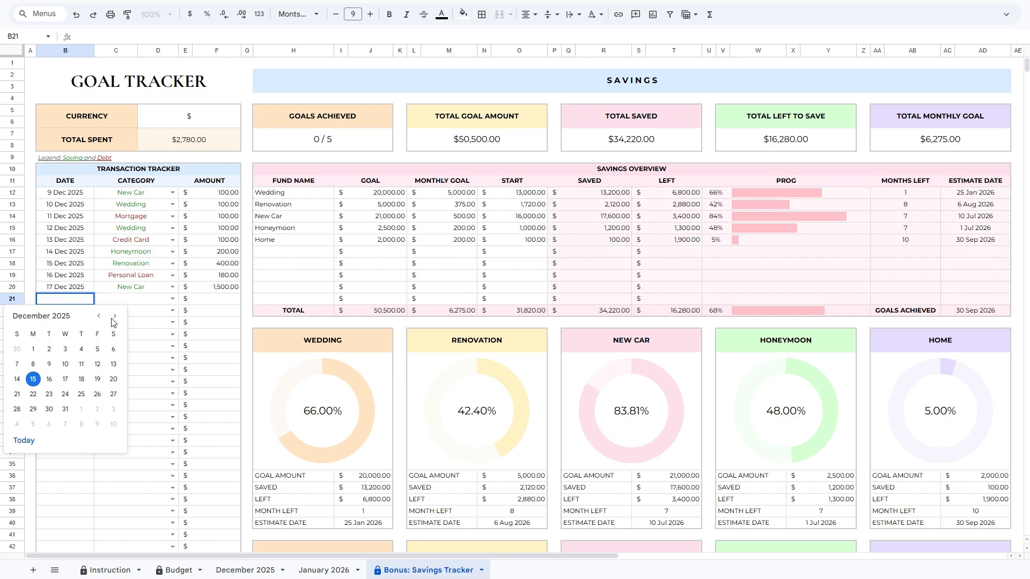
click(81, 379)
Step: Assign the 18 Dec 2025 transaction to the Home category with an amount of 400
click(173, 299)
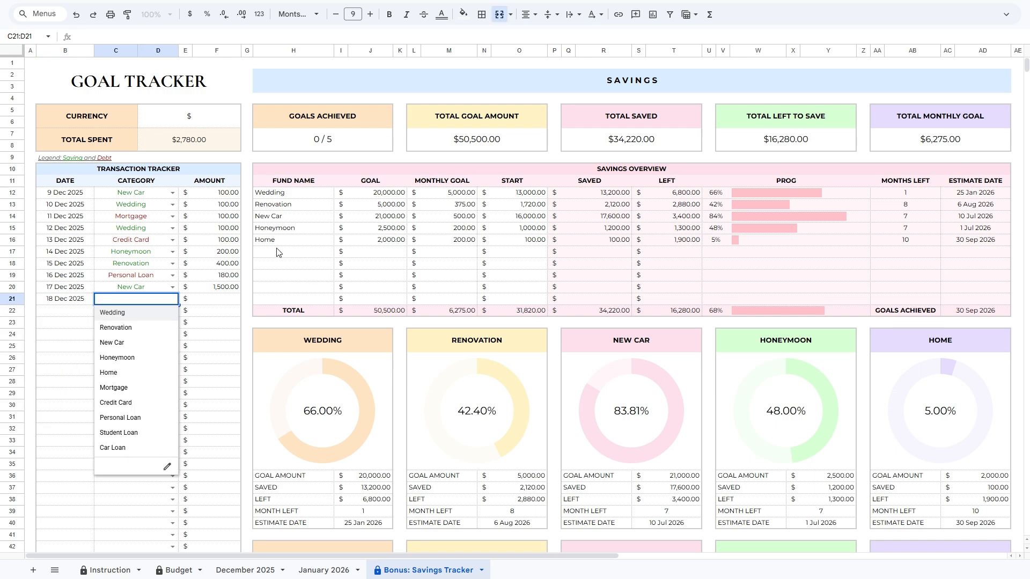
click(136, 373)
key(Tab)
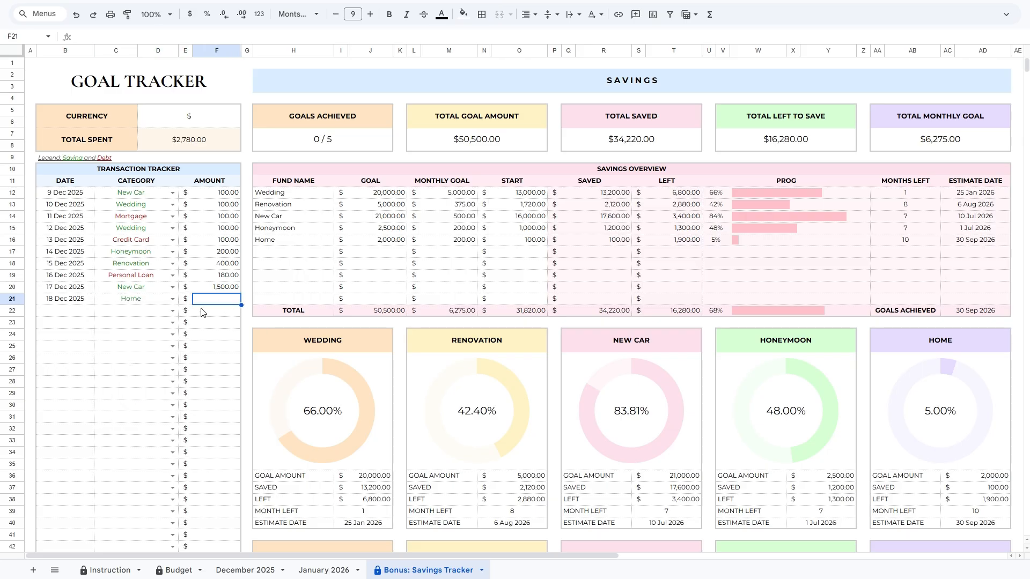
text(400)
key(Return)
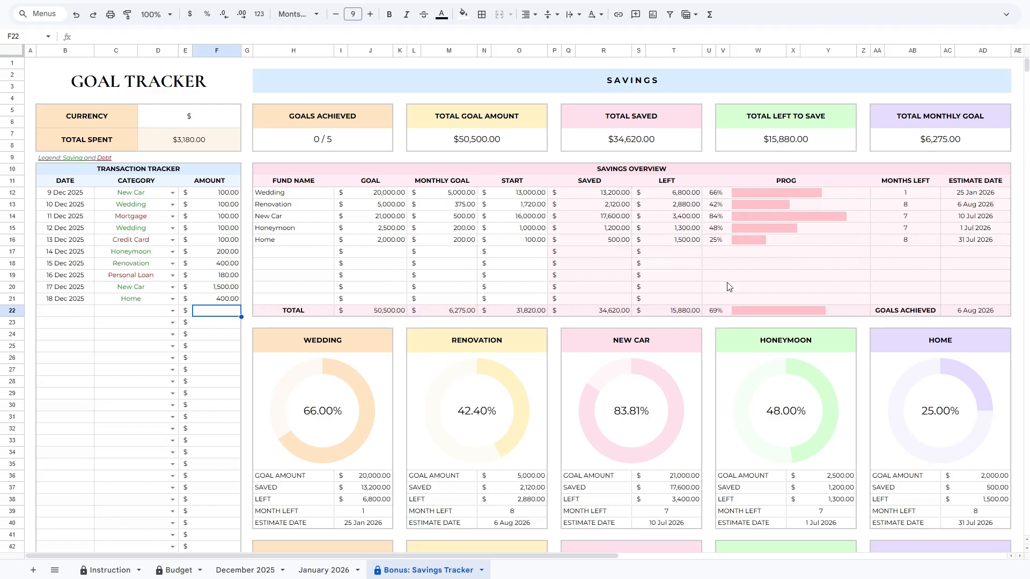
Step: Add a Car Loan transaction dated 19 Dec 2025 with an amount of 500 in the next empty tracker row
click(65, 311)
double_click(65, 311)
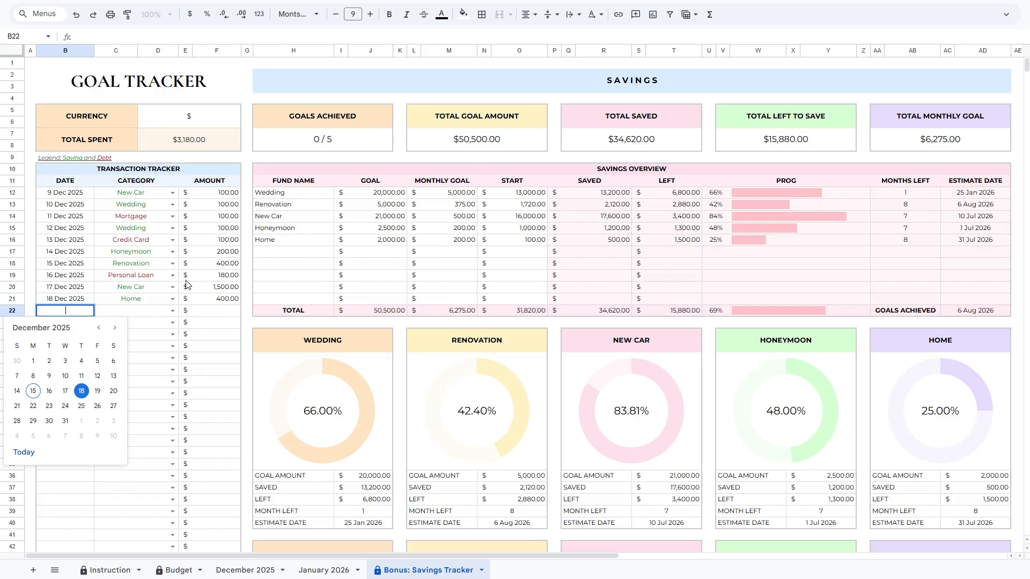
click(97, 391)
click(137, 311)
click(172, 311)
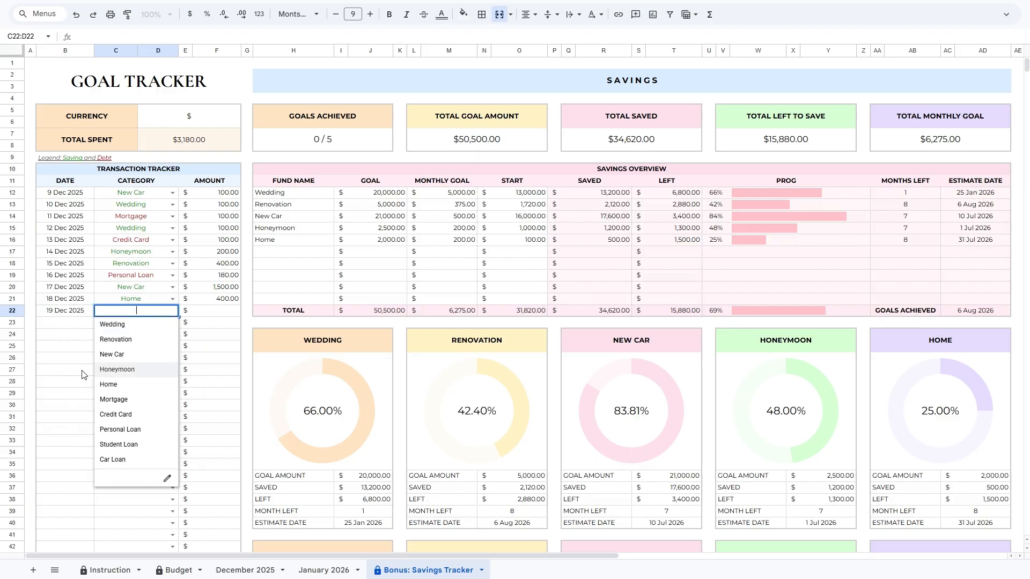
click(135, 460)
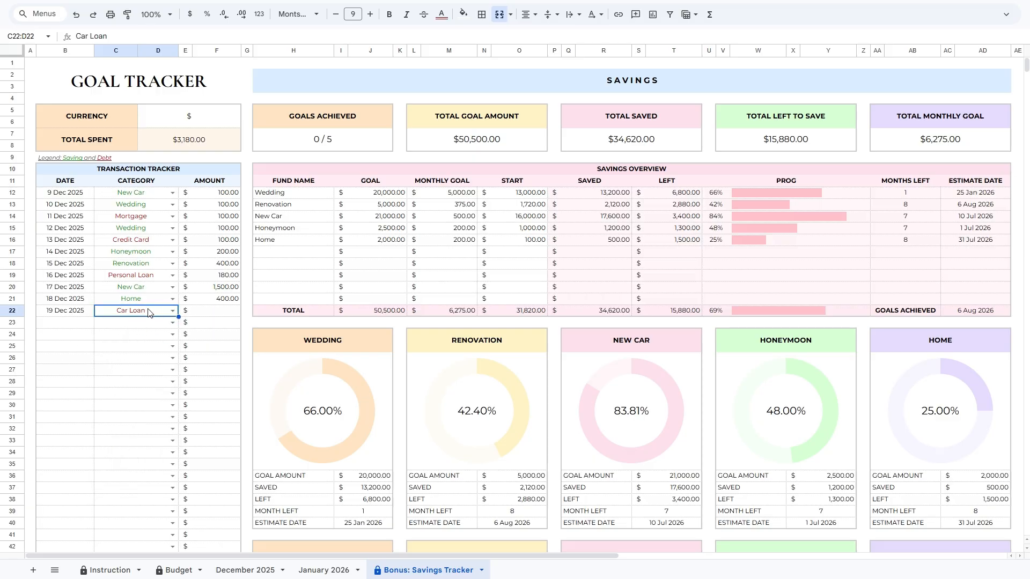
click(201, 315)
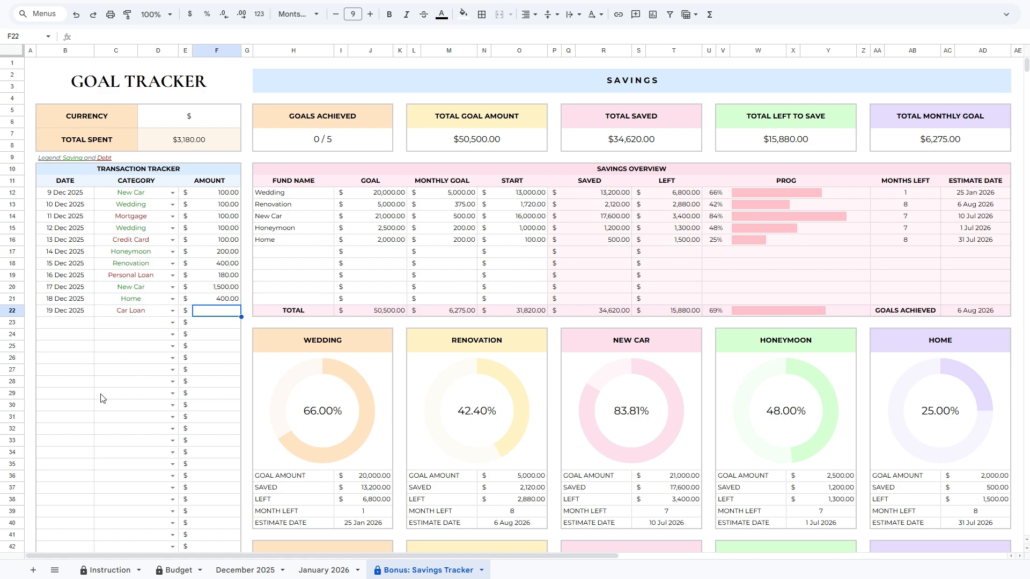
text(500)
key(Return)
Step: Examine the debt overview and the debt progress cards, and return to the first date in the transaction tracker
scroll(99, 398, down, 2)
scroll(99, 398, down, 9)
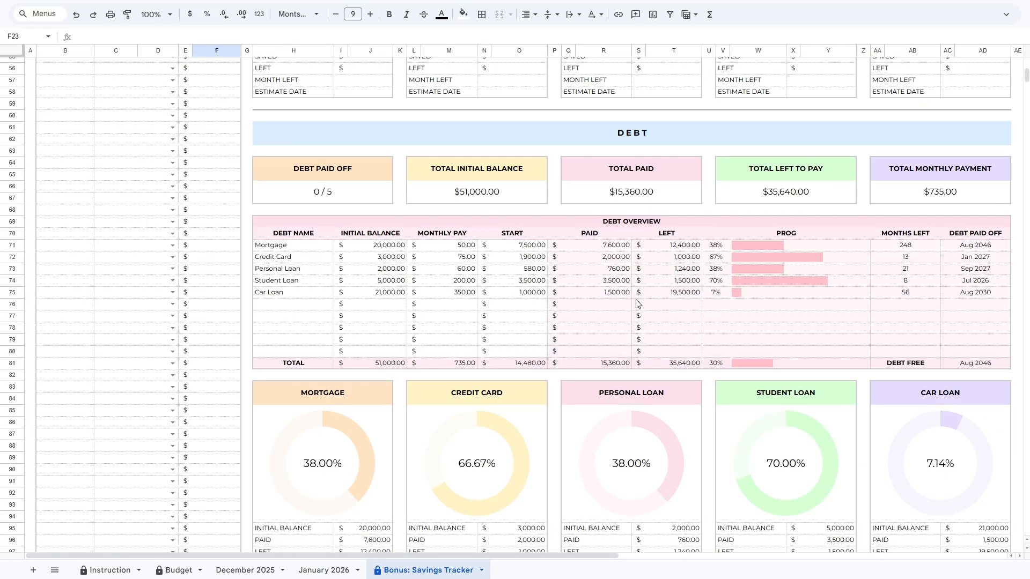
scroll(425, 344, down, 2)
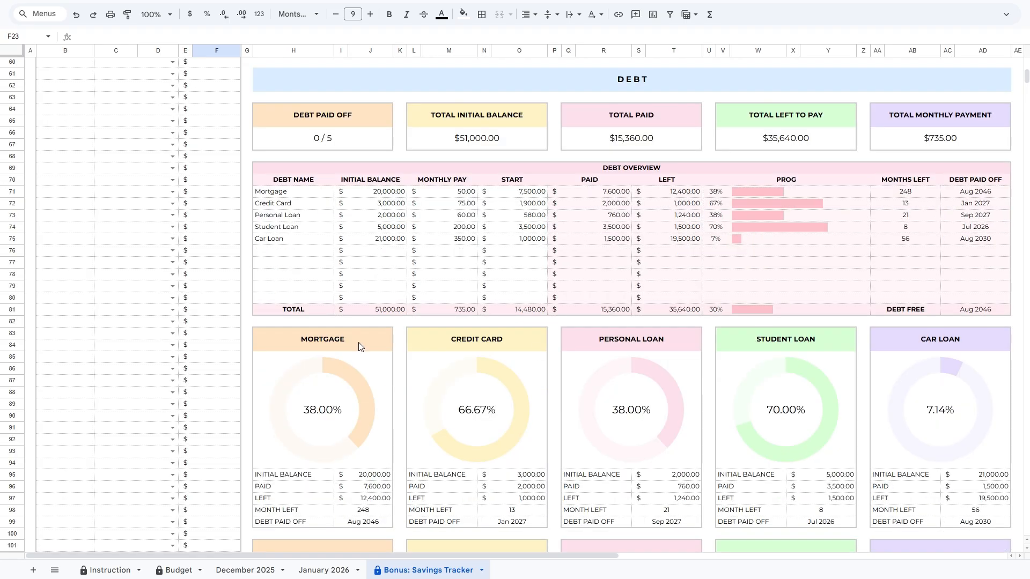
drag(250, 276, 336, 423)
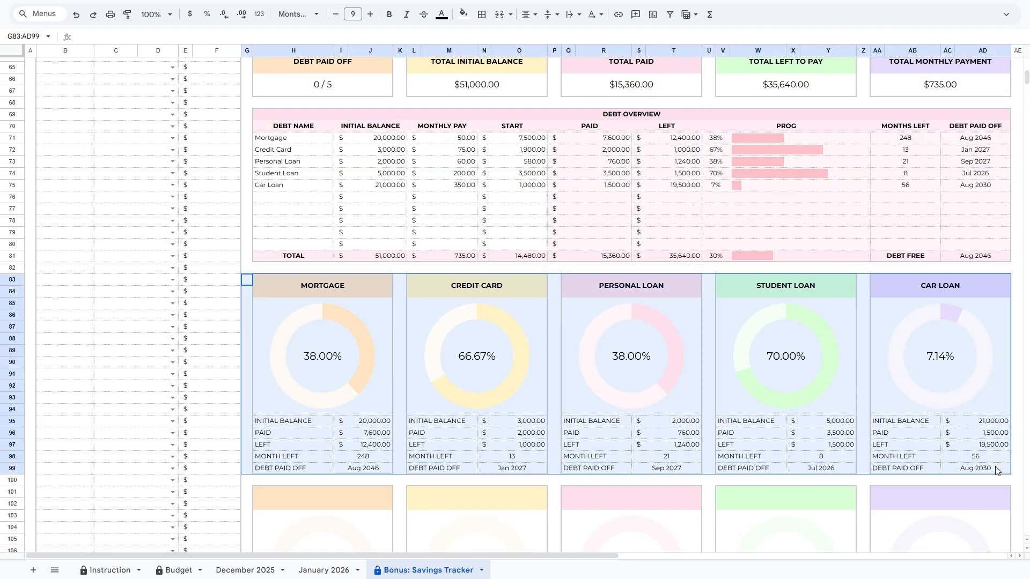
click(246, 339)
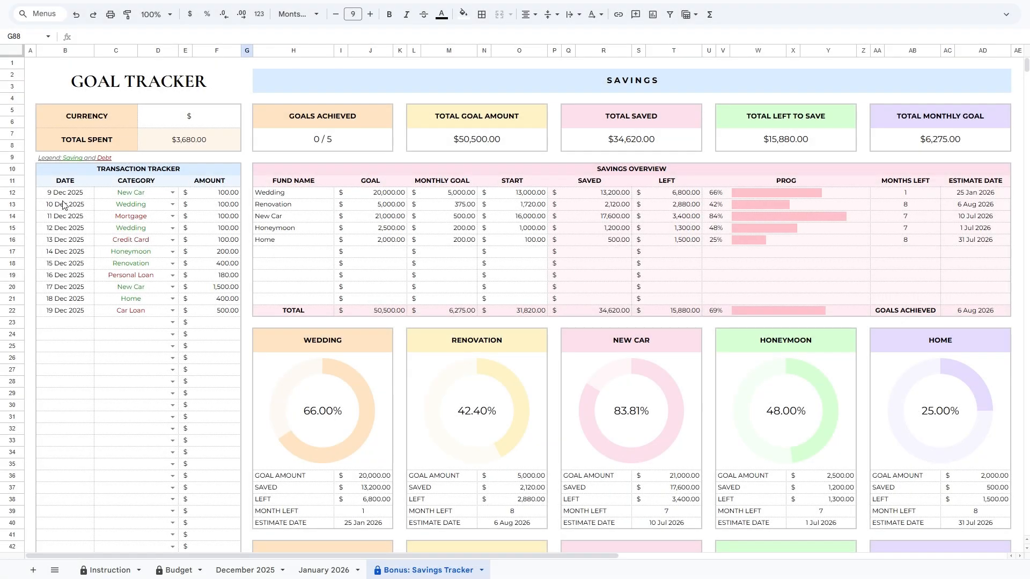
click(68, 195)
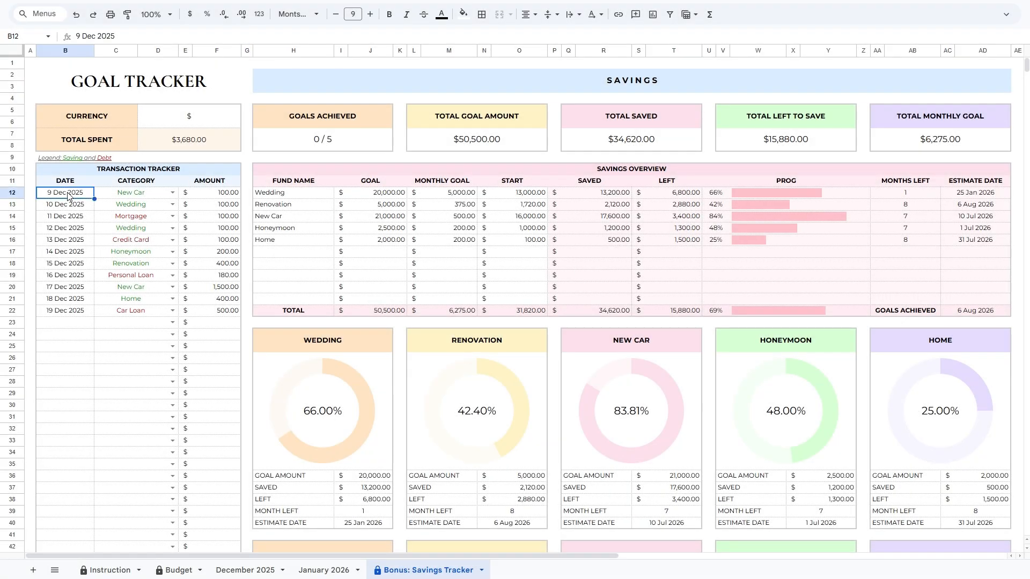